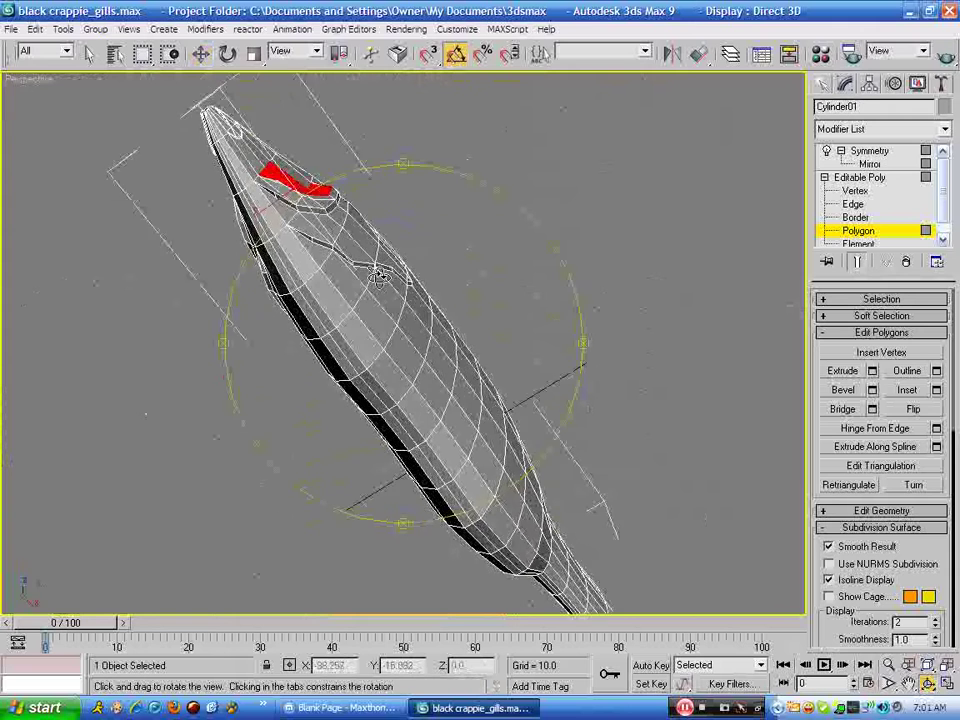
Step: Turn on NURMS subdivision for the fish mesh and test-render the perspective view
left_click_drag(475, 271, 802, 475)
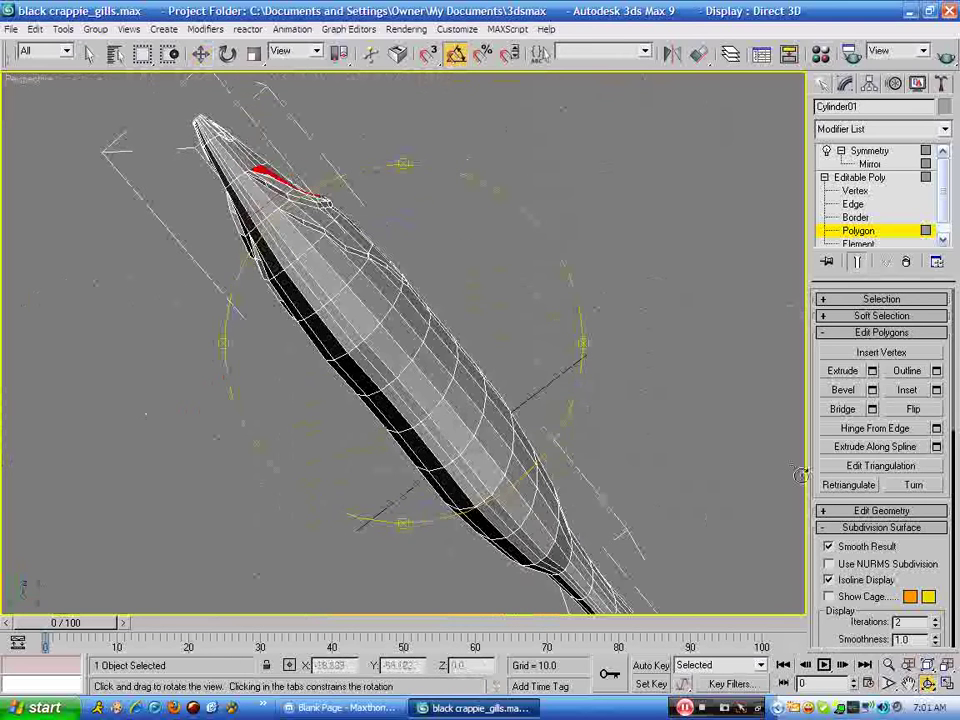
left_click(828, 563)
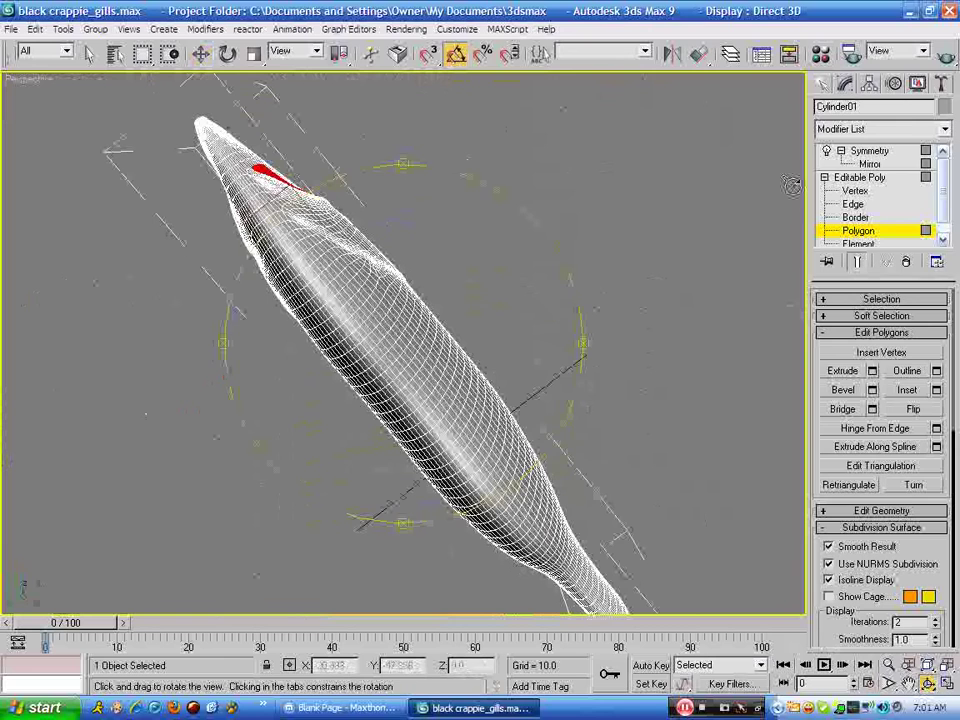
key("shift+q")
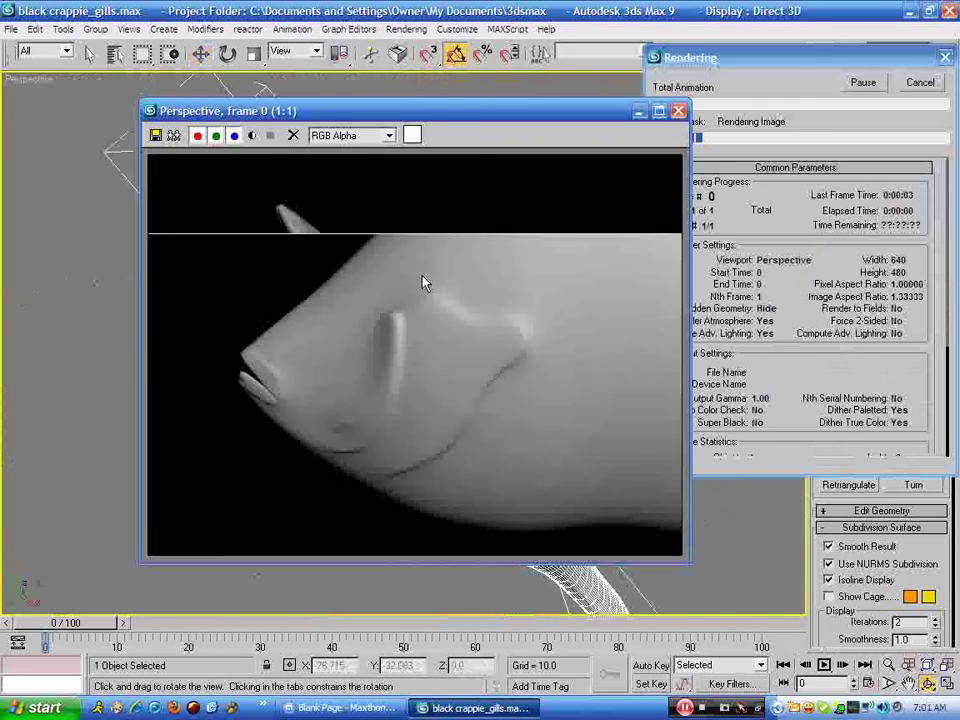
left_click(678, 111)
Step: Test-render the smoothed fish from the side and again from the tail end to check the gill and cheek shapes
left_click_drag(355, 307, 351, 348)
middle_click_drag(350, 345, 349, 405, "alt")
key("shift+q")
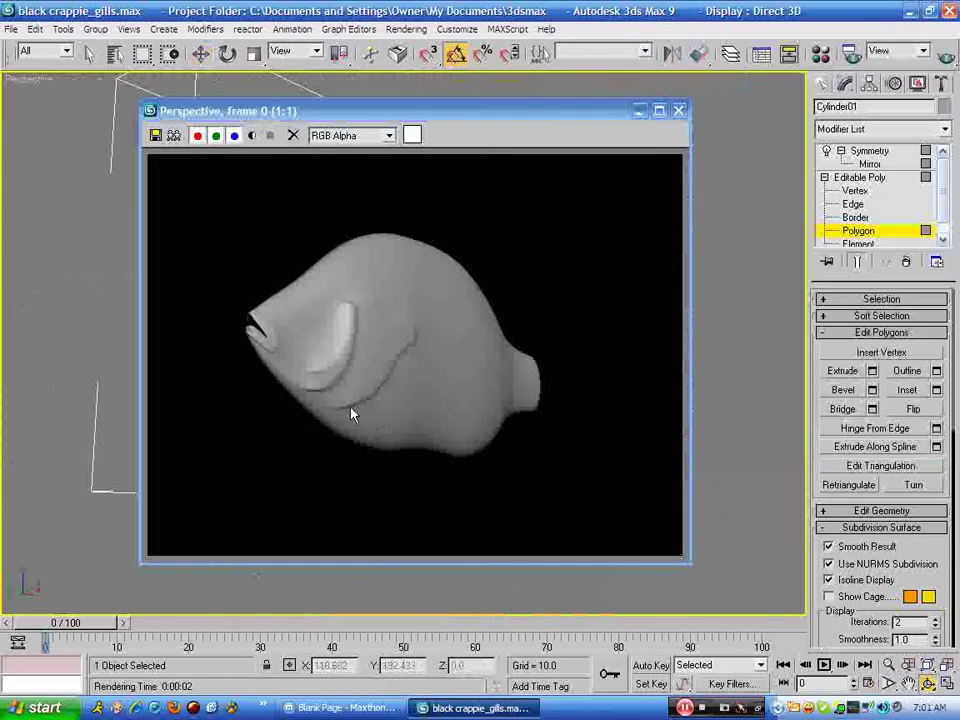
left_click(678, 111)
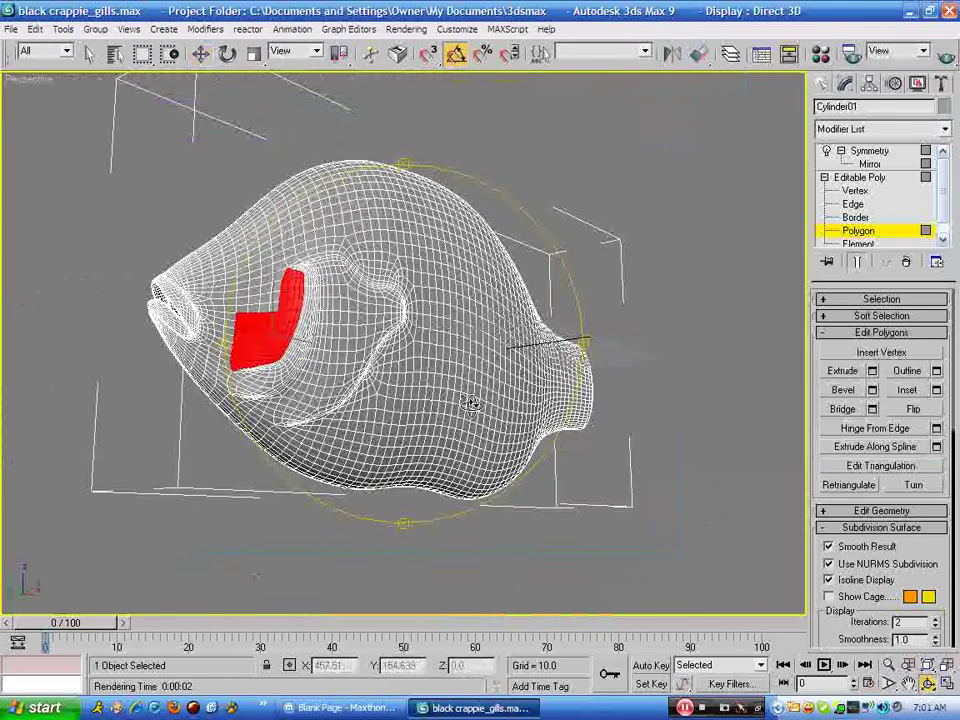
middle_click_drag(310, 275, 242, 392, "alt")
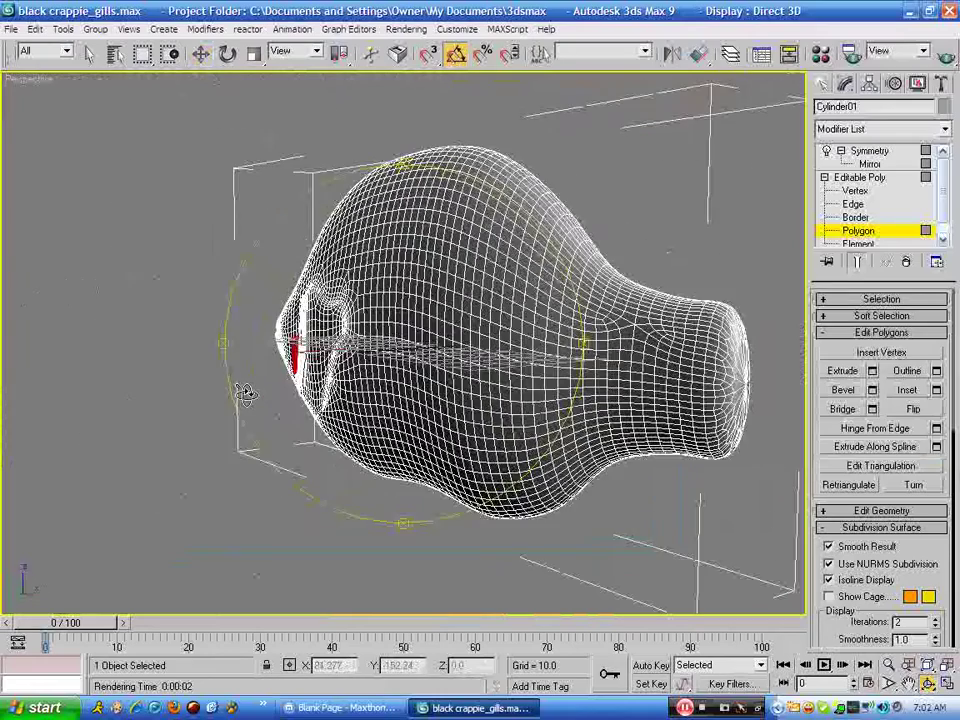
key("shift+q")
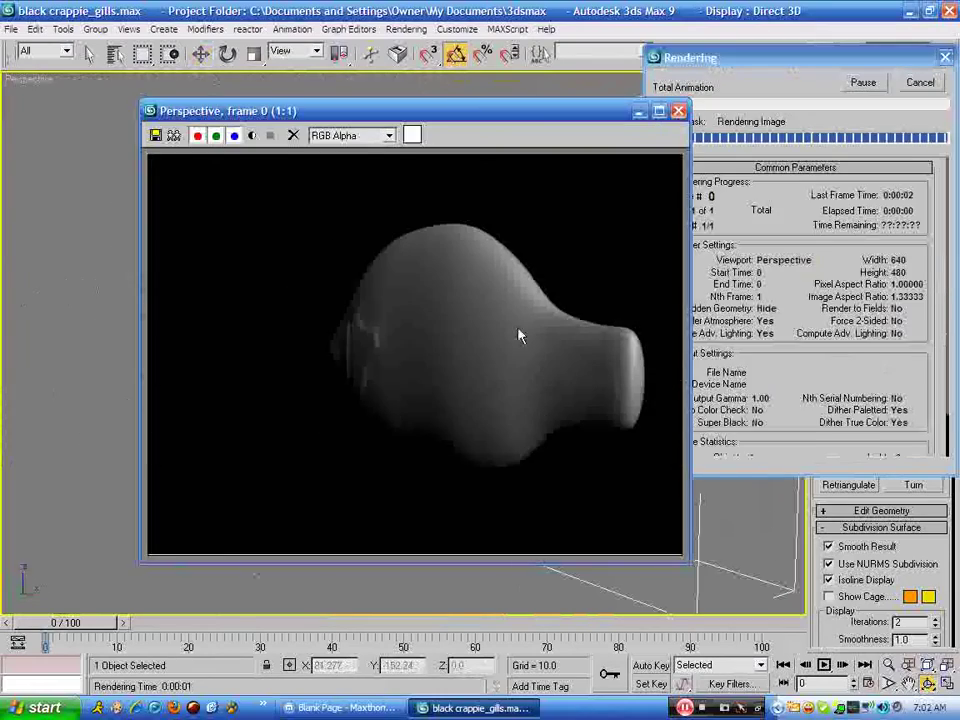
left_click(681, 112)
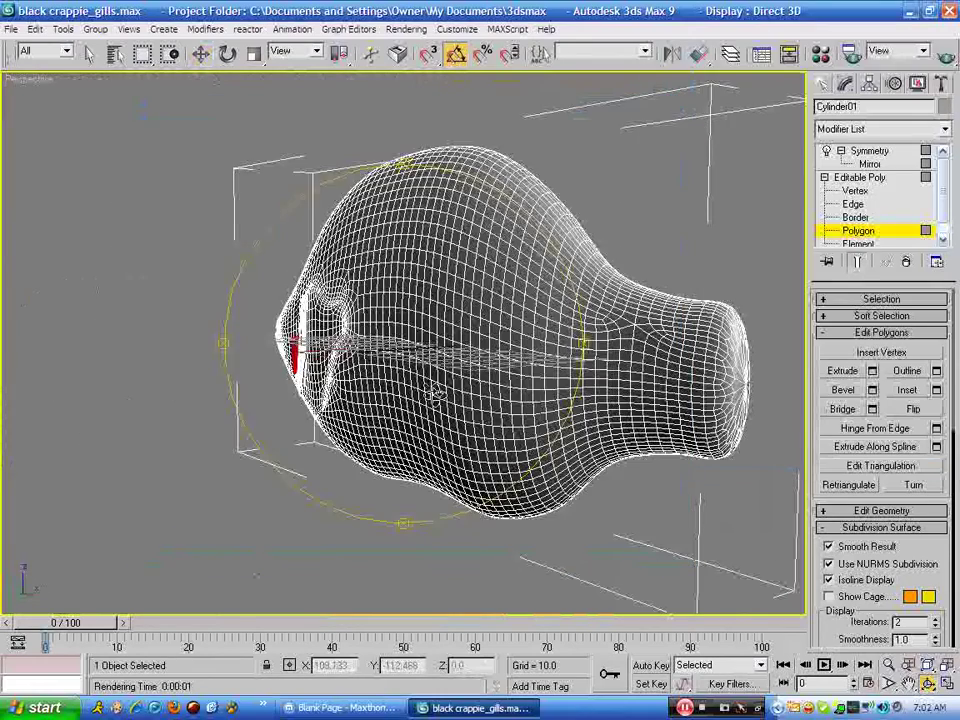
Step: Switch to the four-viewport layout, turn off NURMS subdivision and frame the rear gill edge in the perspective view
scroll(365, 308, "up", 8)
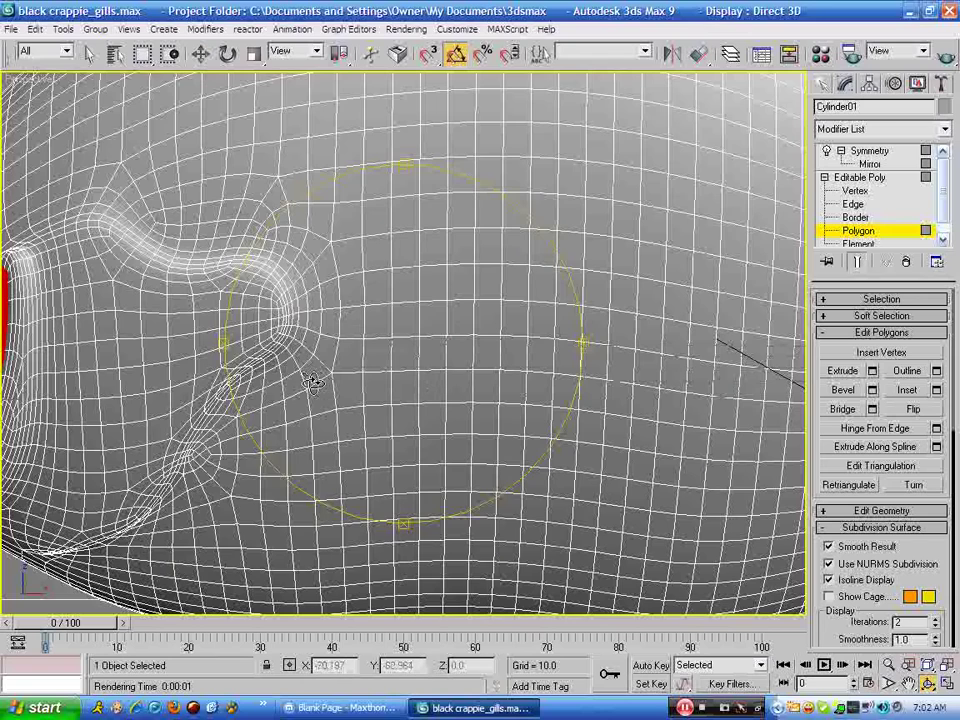
scroll(313, 383, "down", 3)
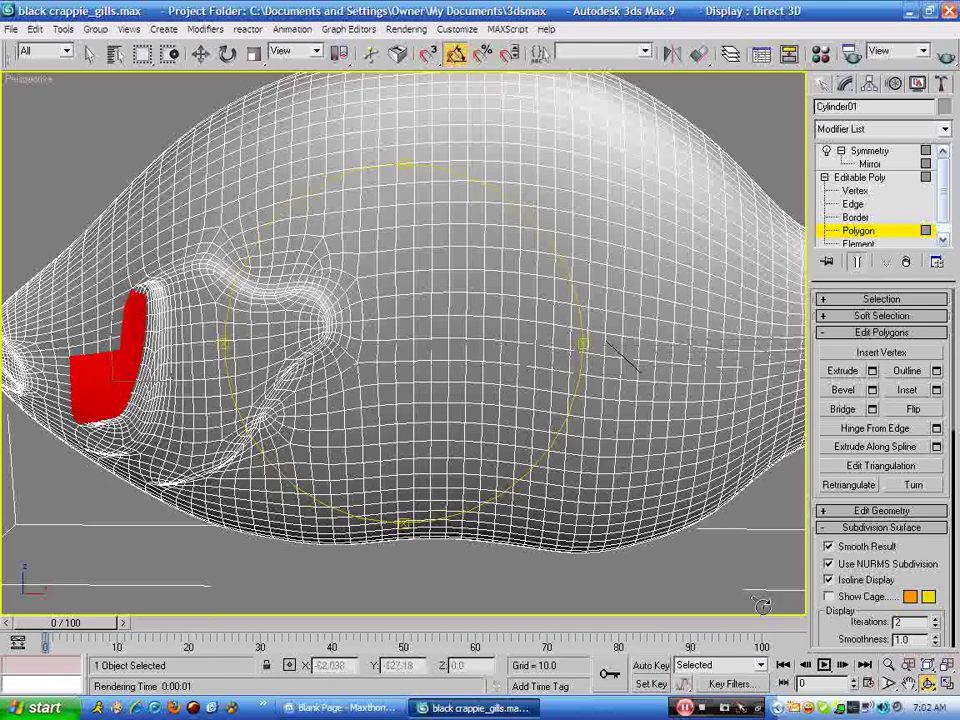
left_click(947, 683)
left_click(908, 683)
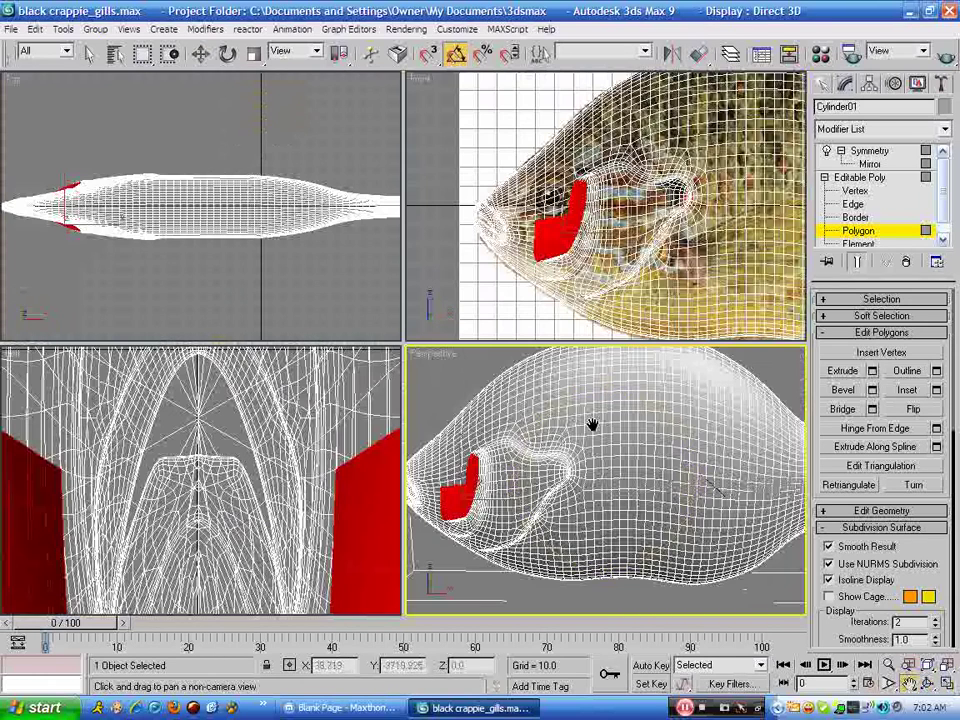
left_click_drag(608, 424, 620, 424)
scroll(620, 425, "up", 3)
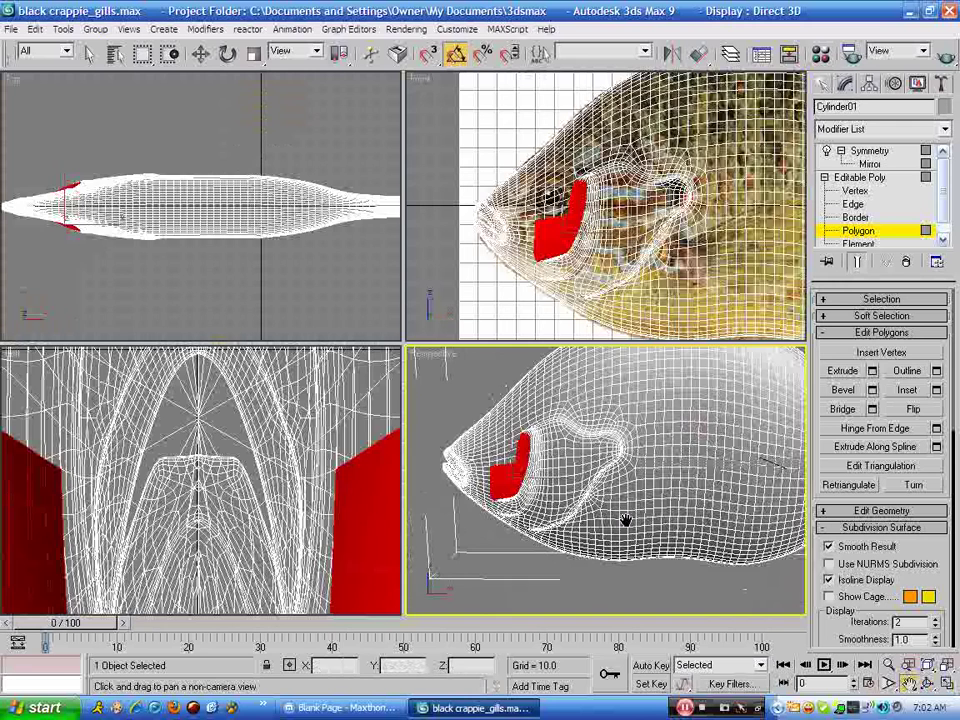
key("ctrl+BackSpace")
scroll(624, 516, "up", 5)
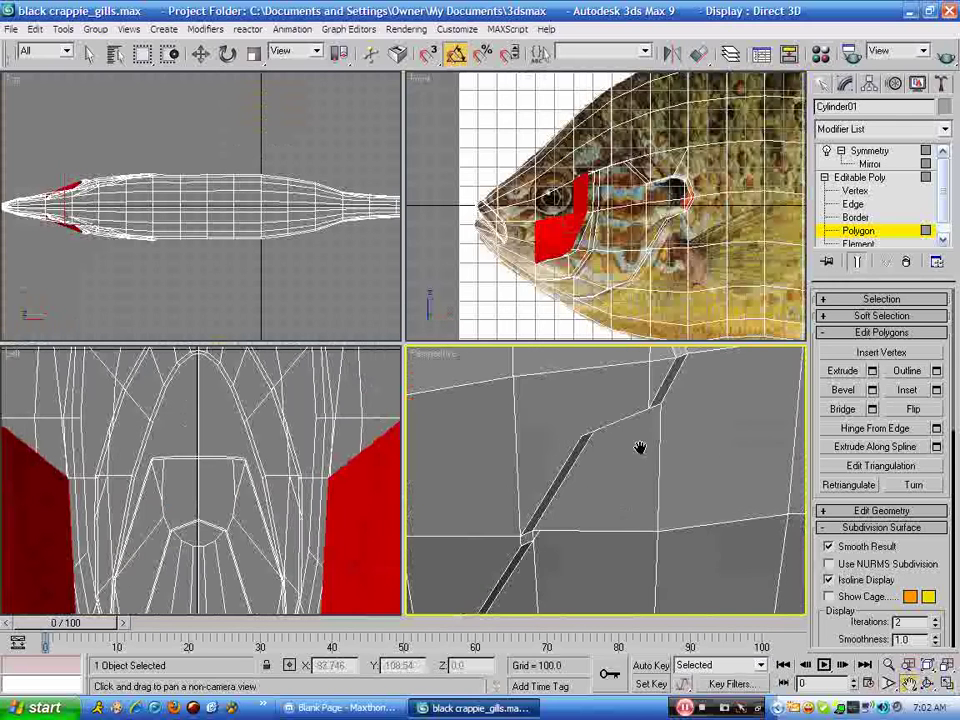
left_click_drag(652, 420, 603, 565)
middle_click_drag(603, 566, 622, 544)
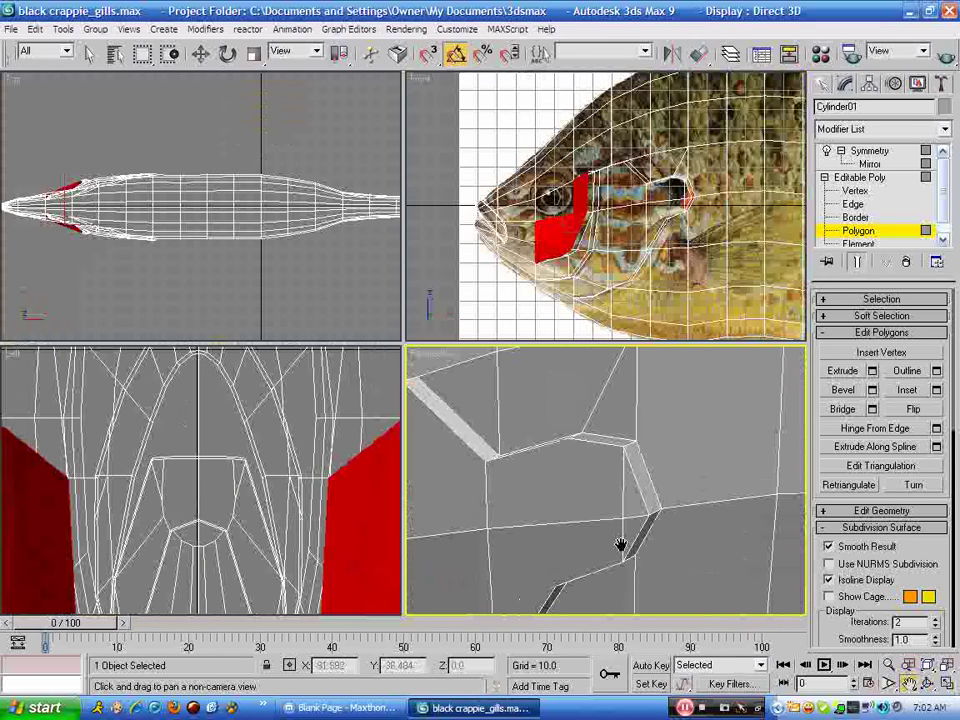
Step: Select the ring of short edges crossing the narrow strip along the rear gill edge
left_click(853, 204)
key("w")
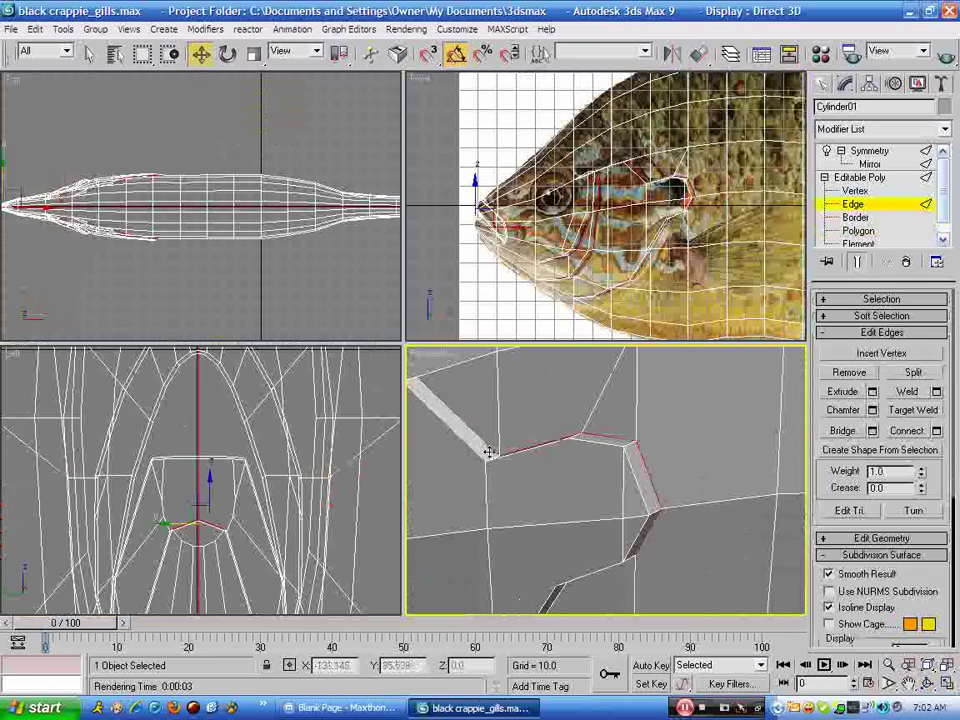
left_click(652, 511)
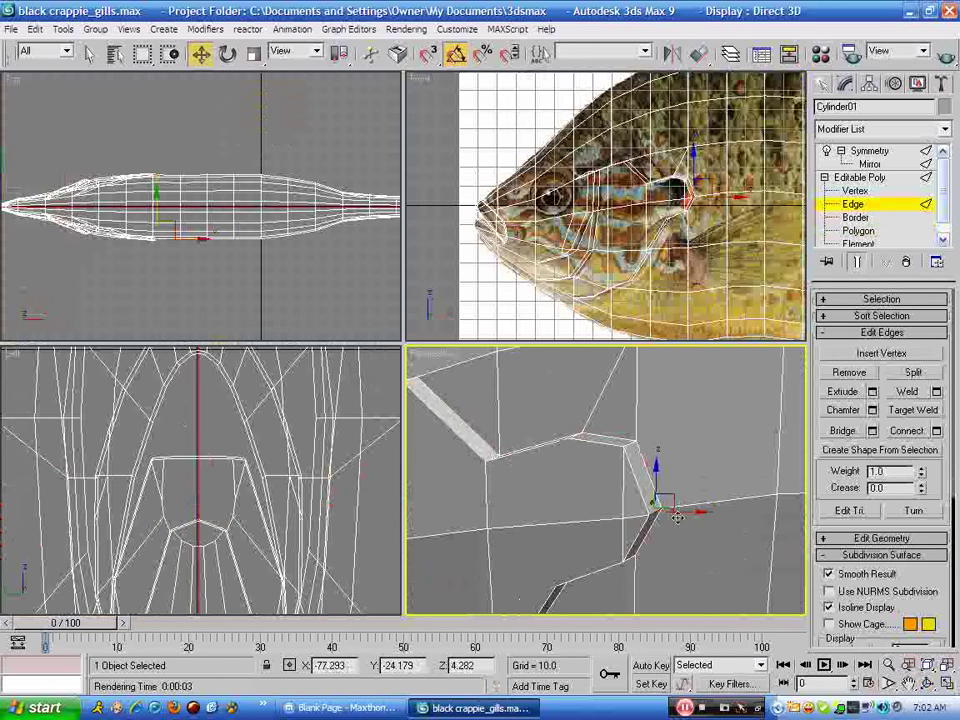
left_click(880, 299)
left_click(843, 411)
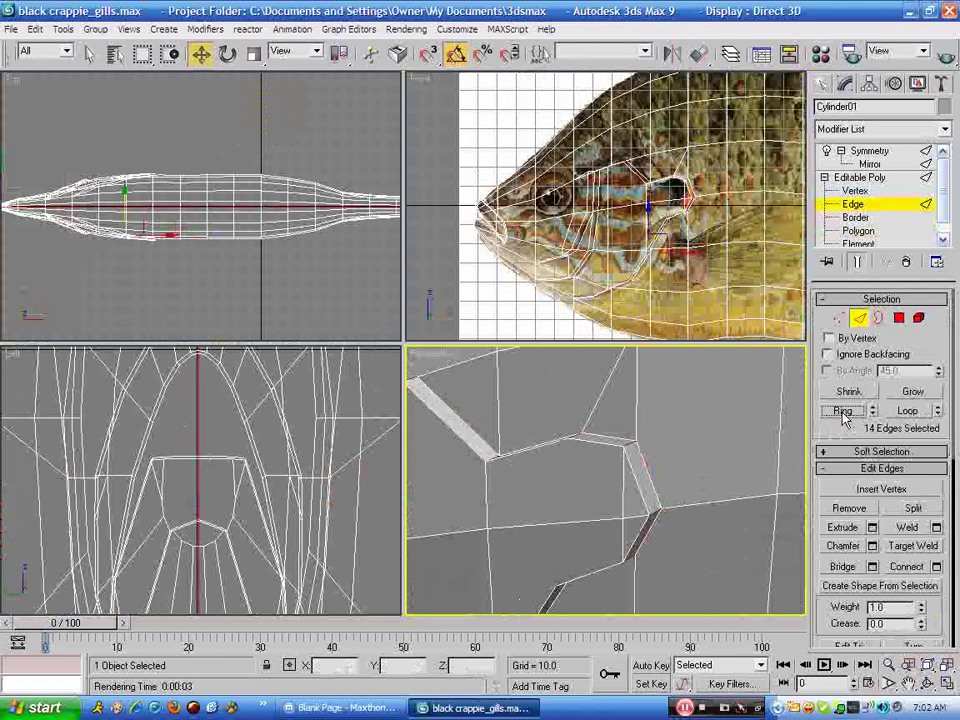
left_click(880, 299)
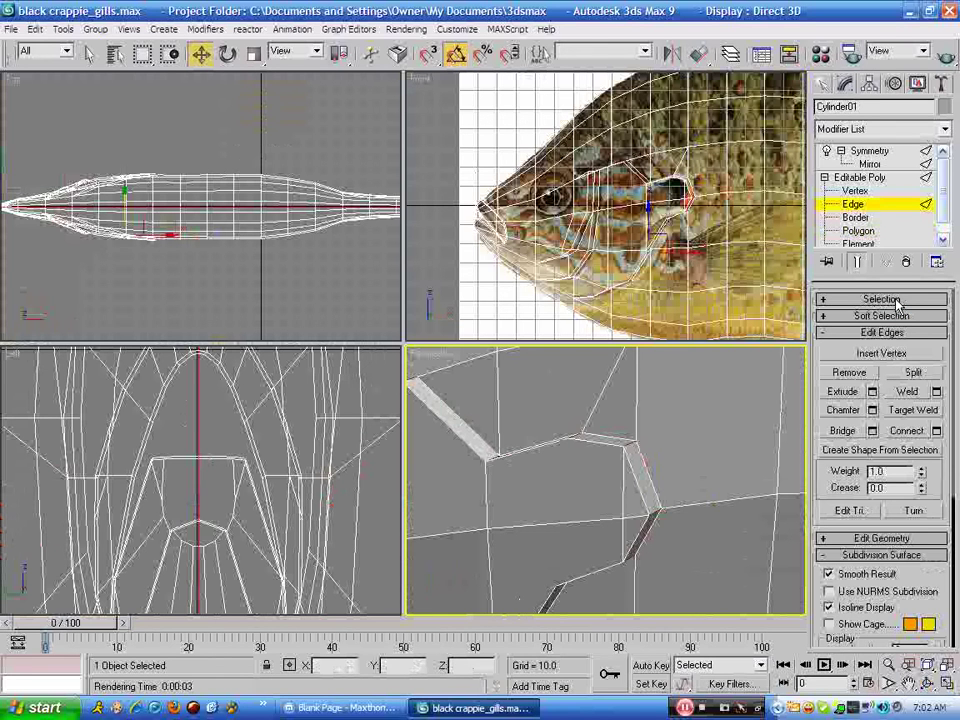
right_click(573, 432)
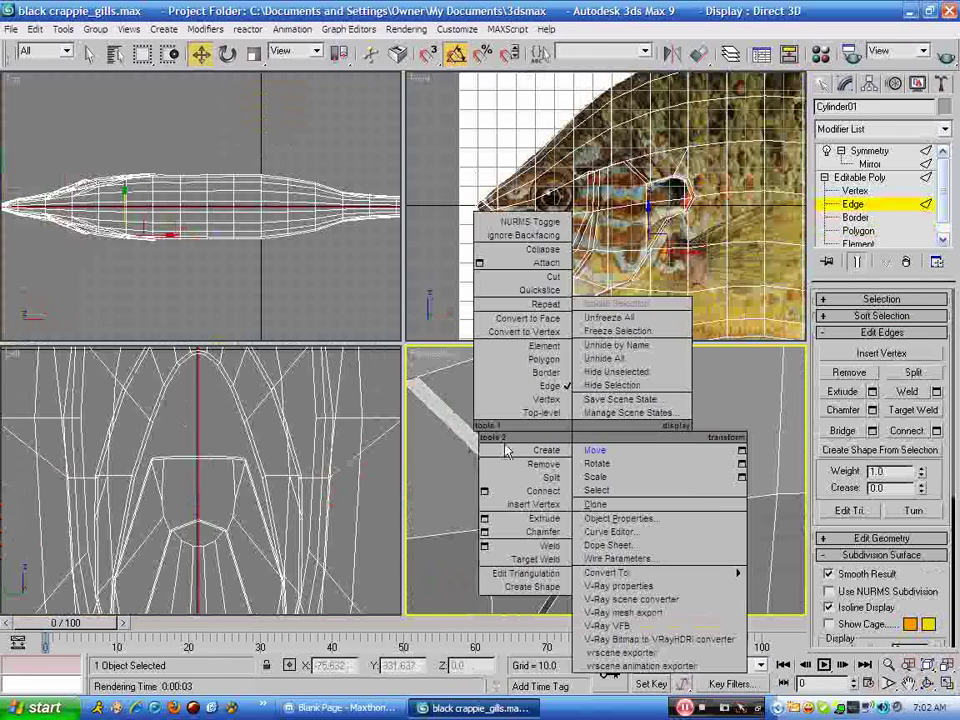
left_click(432, 462)
scroll(432, 462, "up", 5)
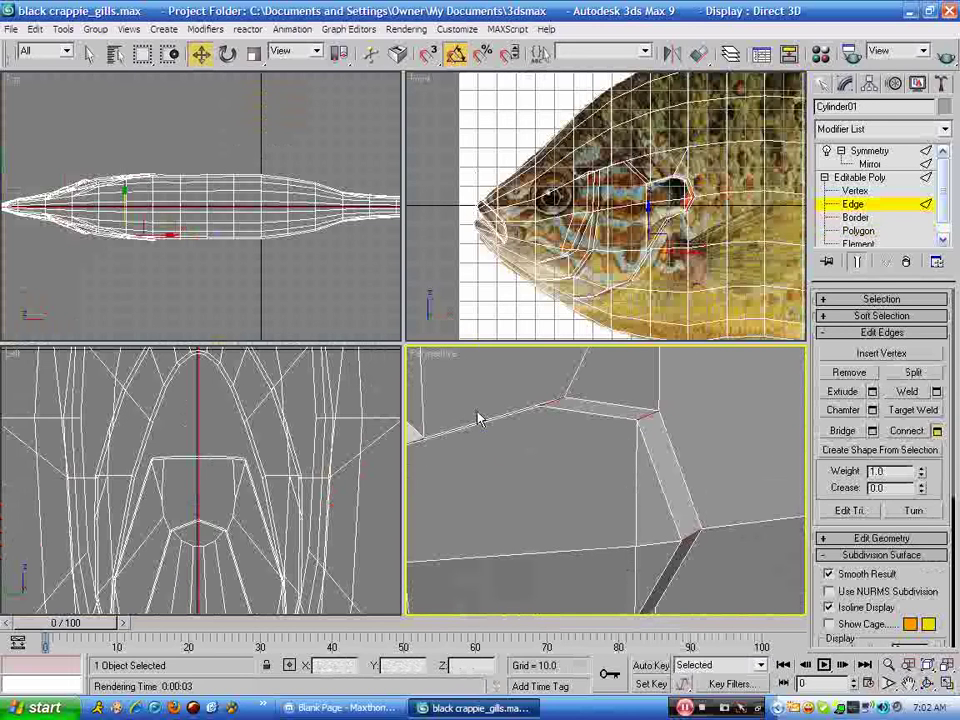
Step: Connect the selected edge ring with 2 segments, pinch 28 and slide 0
left_click(937, 430)
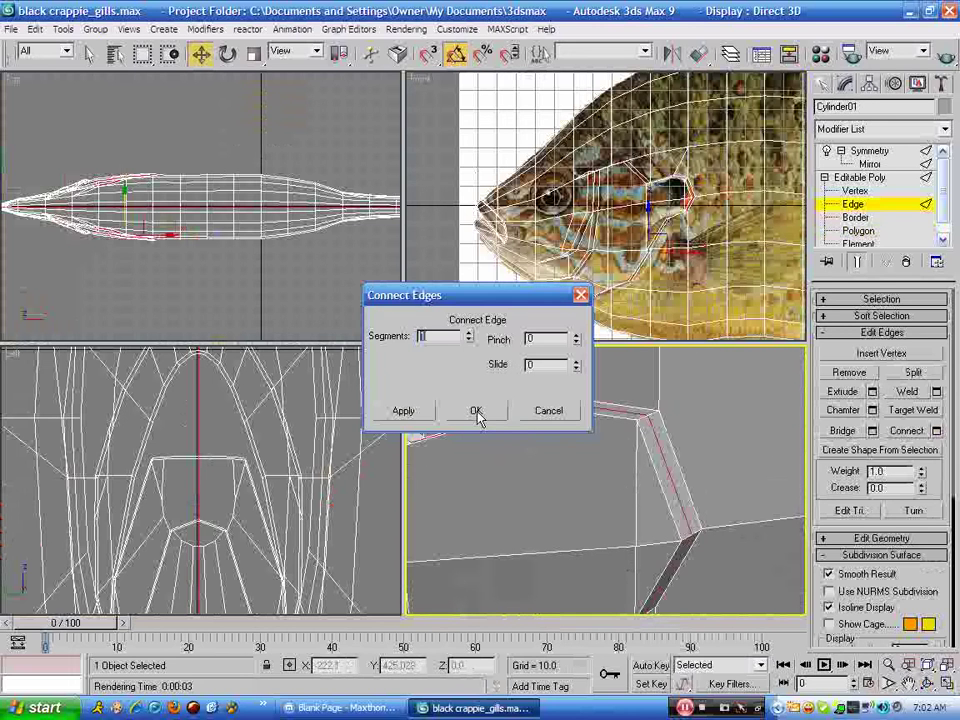
left_click(469, 334)
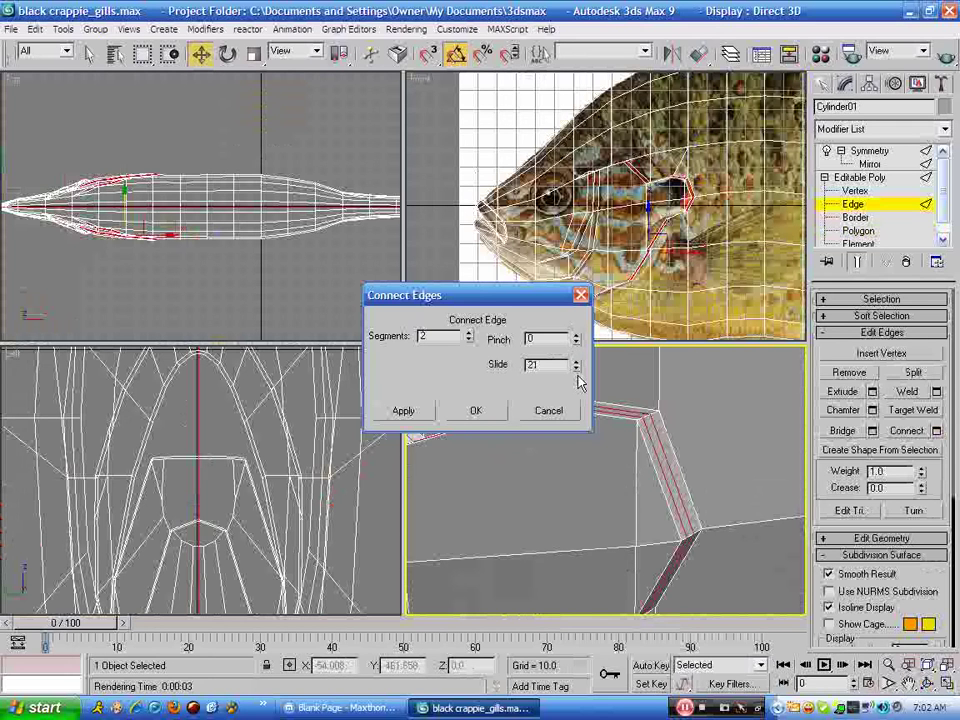
left_click_drag(570, 313, 552, 287)
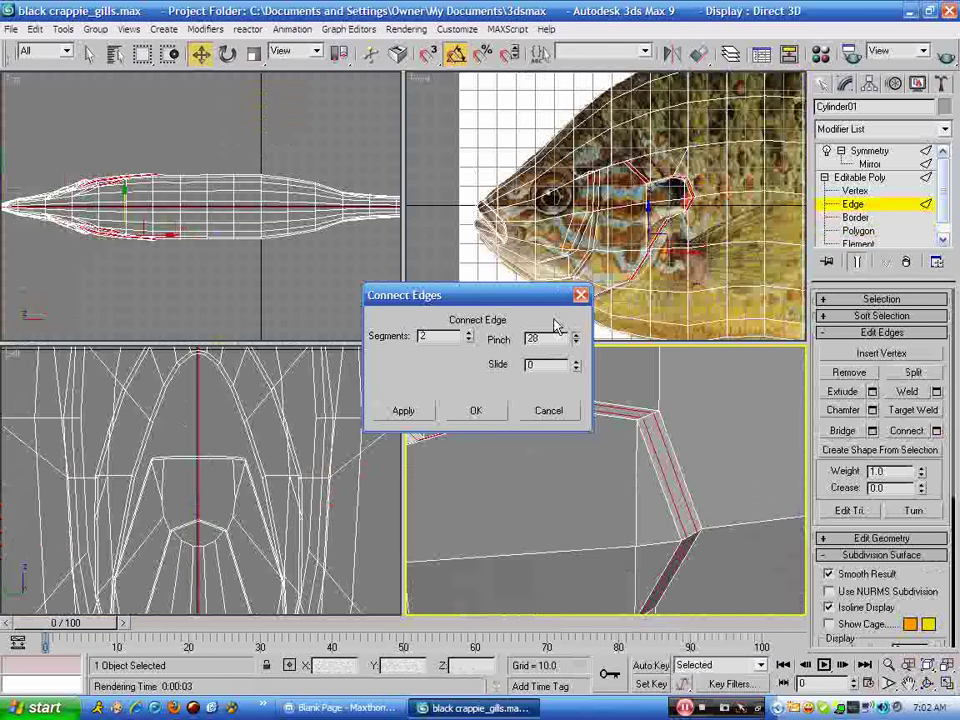
left_click(486, 411)
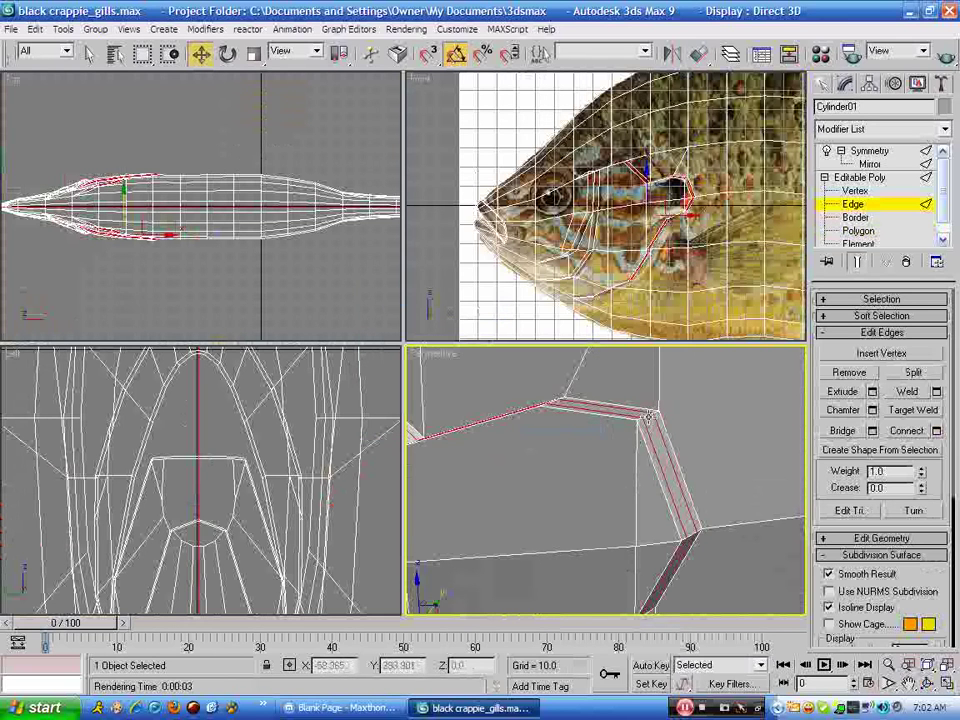
Step: Select the middle strip of polygons along the gill edge through its edge ring and delete it
left_click(648, 416)
left_click(881, 300)
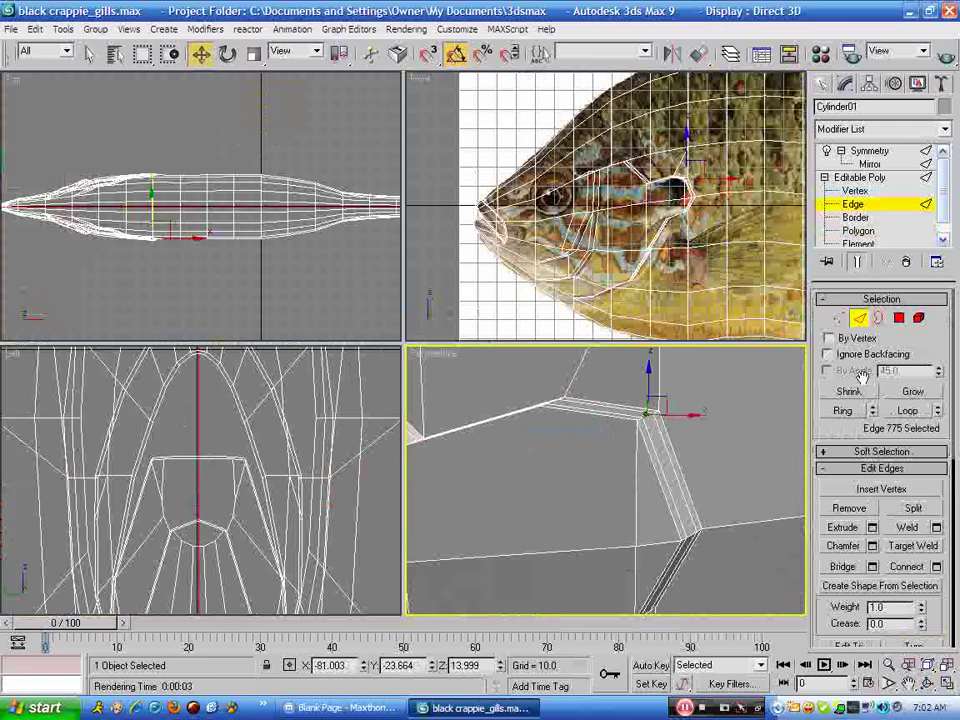
left_click(914, 392)
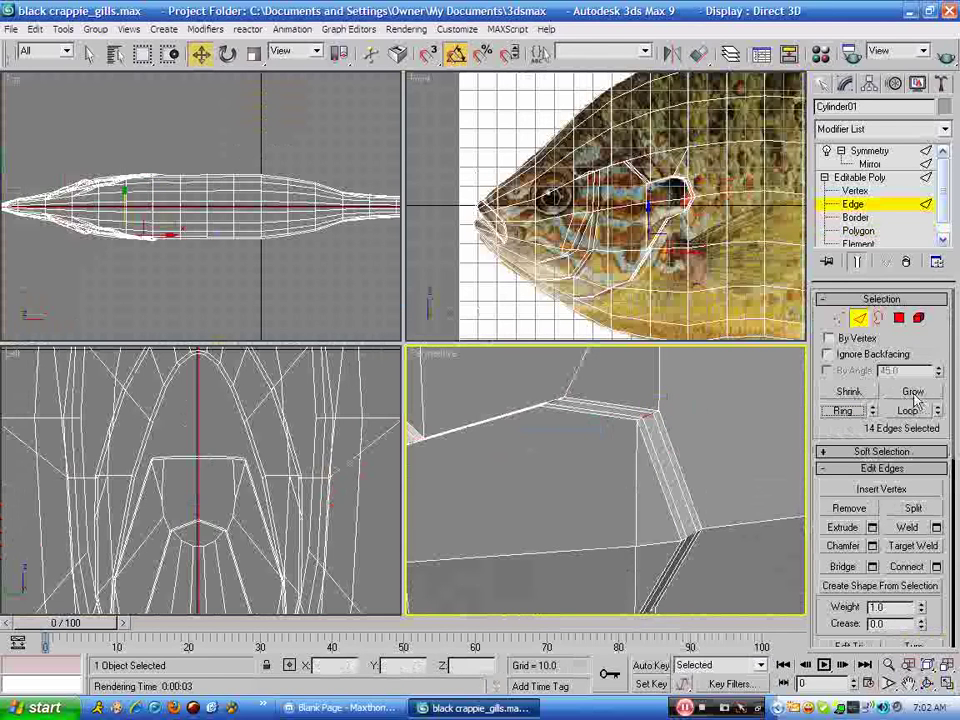
left_click(900, 320, "ctrl")
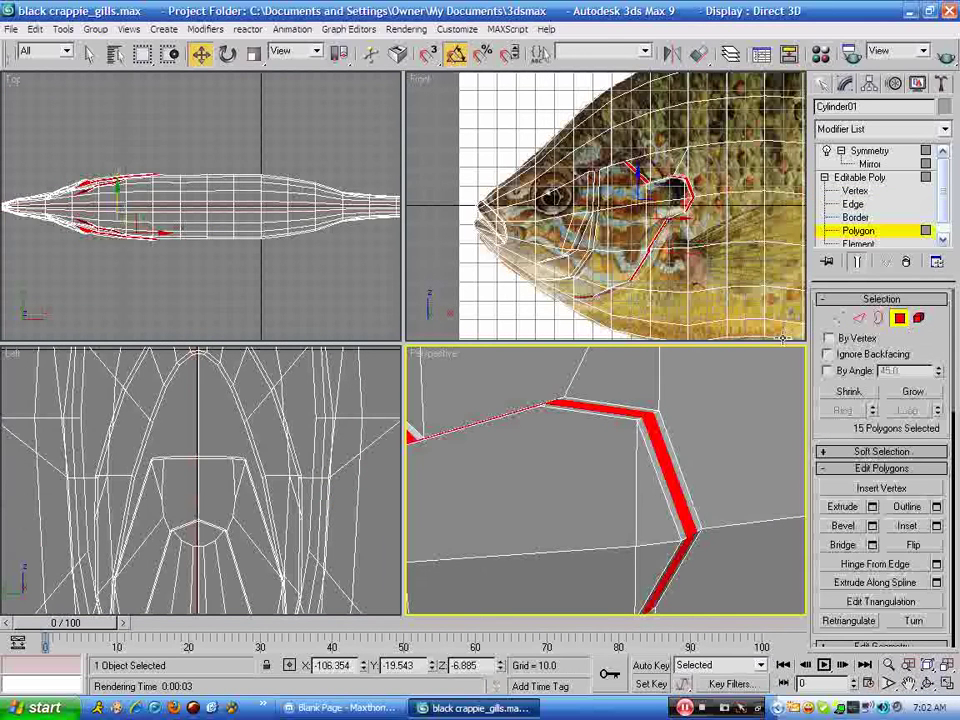
left_click(724, 386)
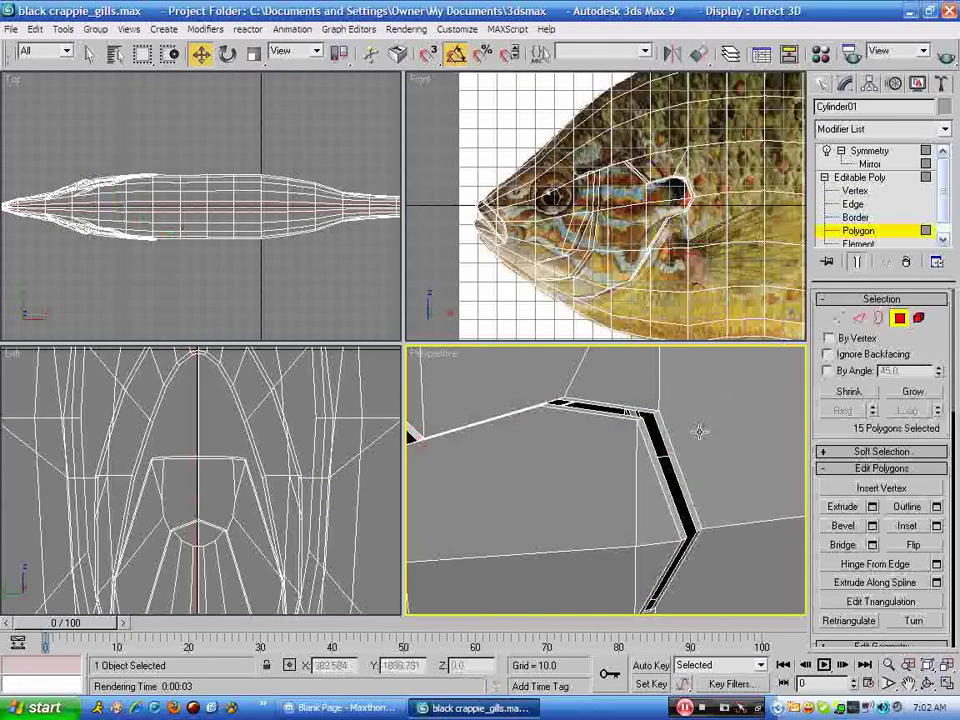
Step: Select the edge loops running along both sides of the open gill slit
left_click(859, 318)
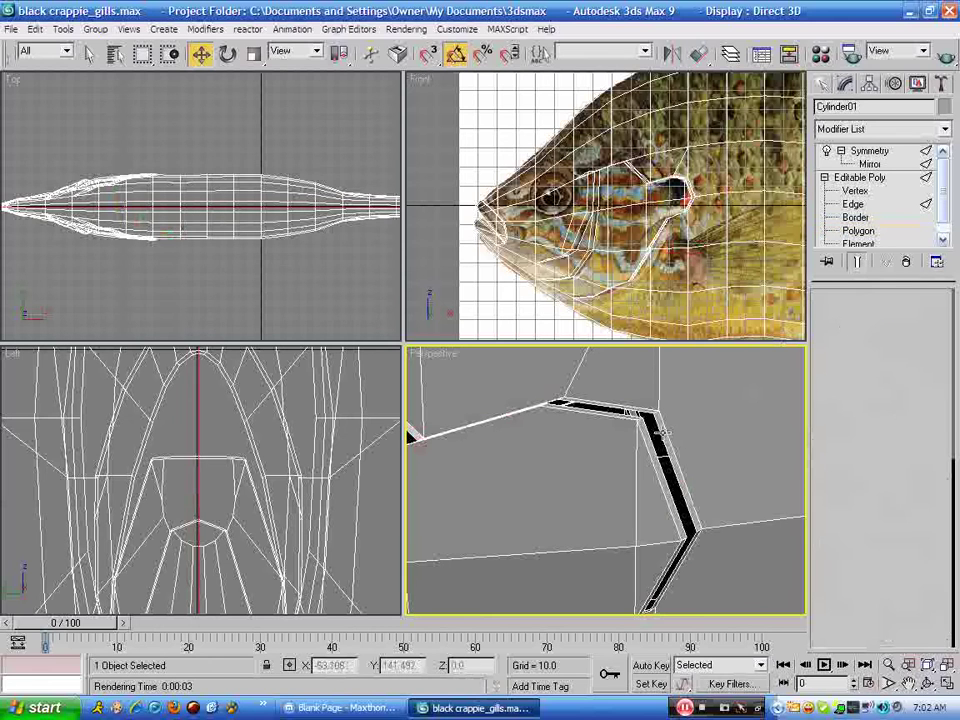
left_click(662, 450)
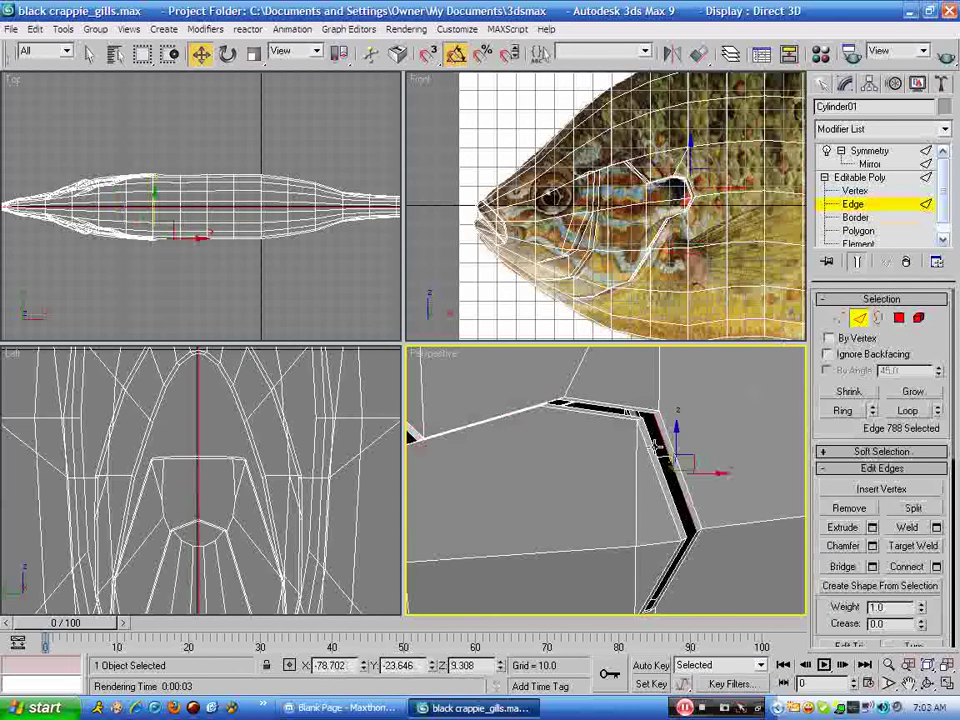
left_click(845, 412)
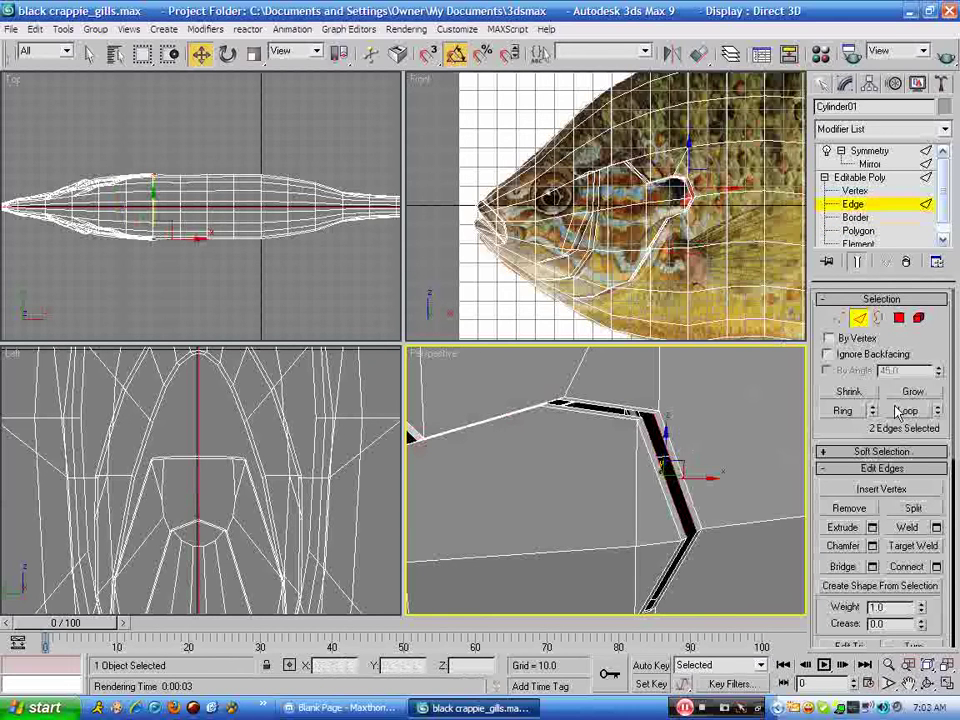
left_click(905, 411)
left_click(868, 300)
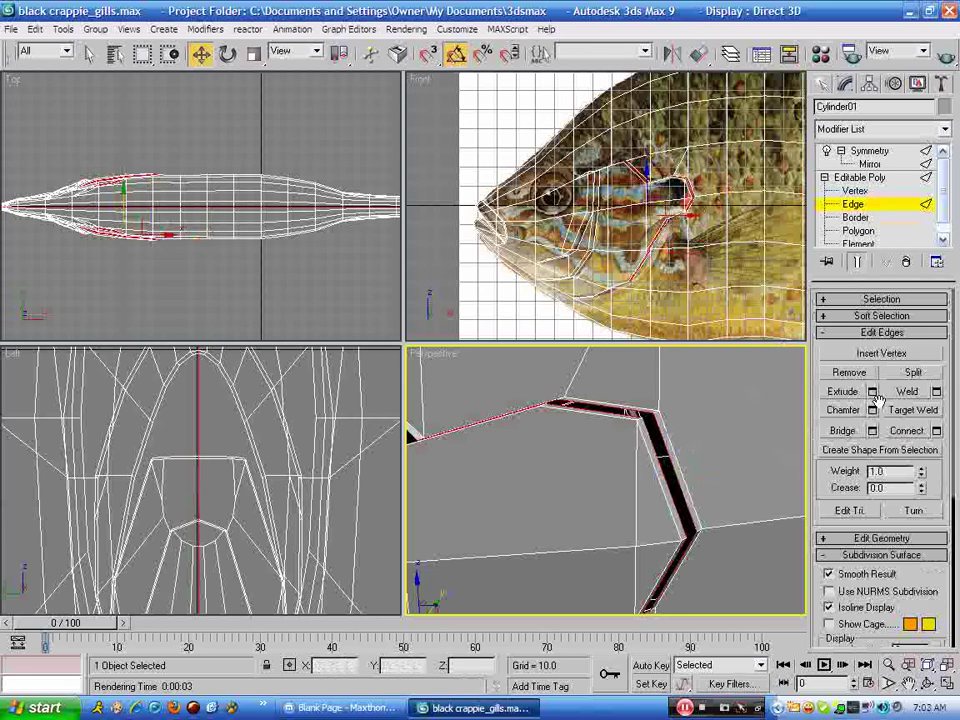
Step: Chamfer the selected gill slit edge loops by 0.49
left_click(872, 411)
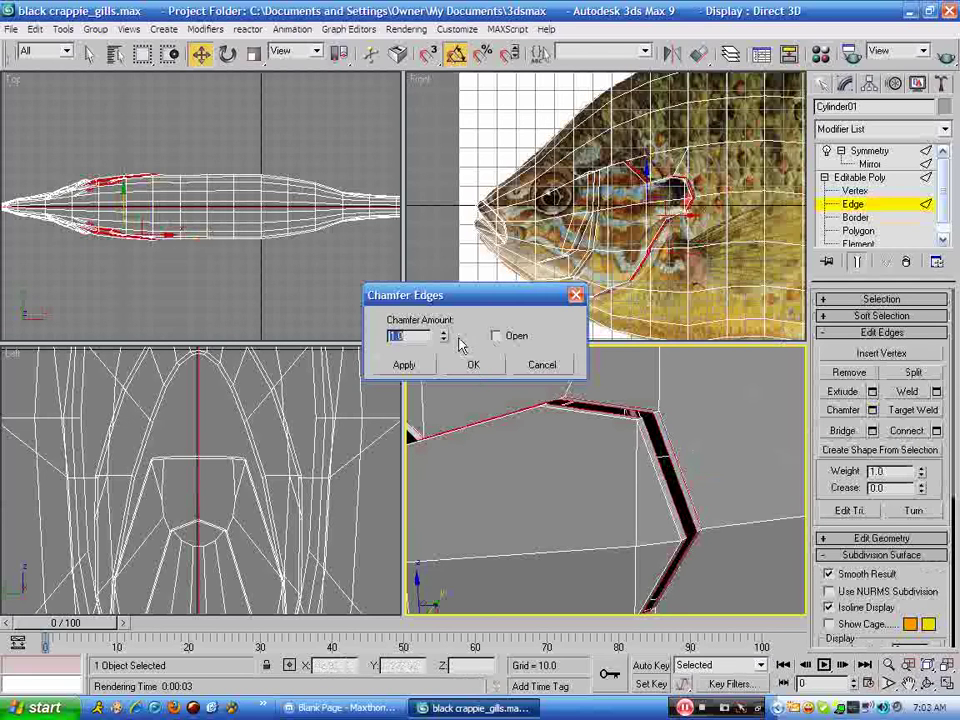
left_click_drag(444, 343, 452, 381)
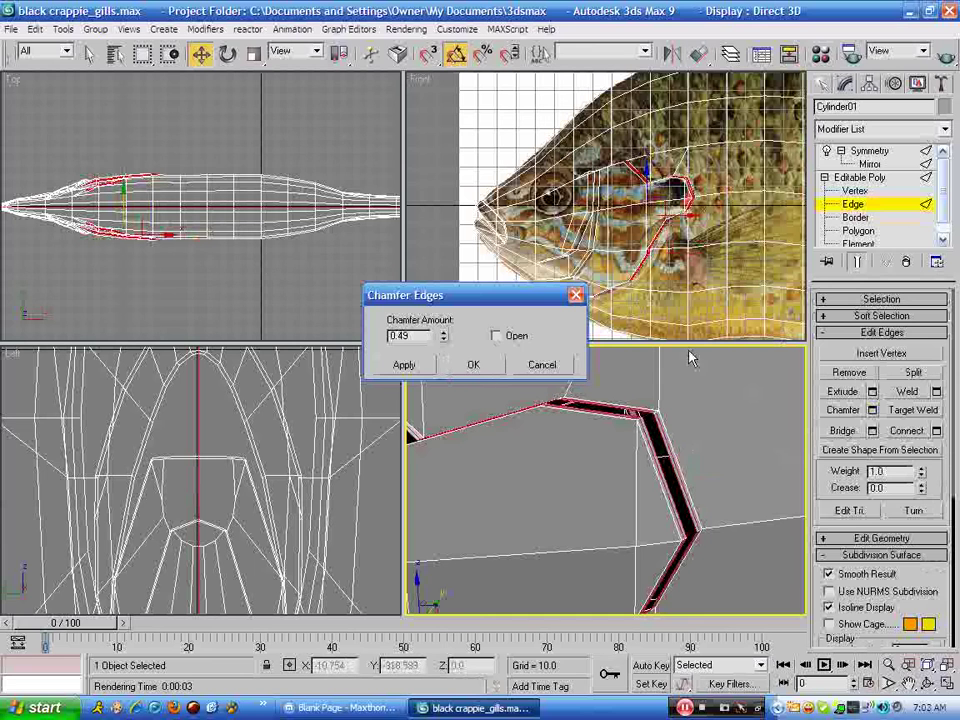
key("Return")
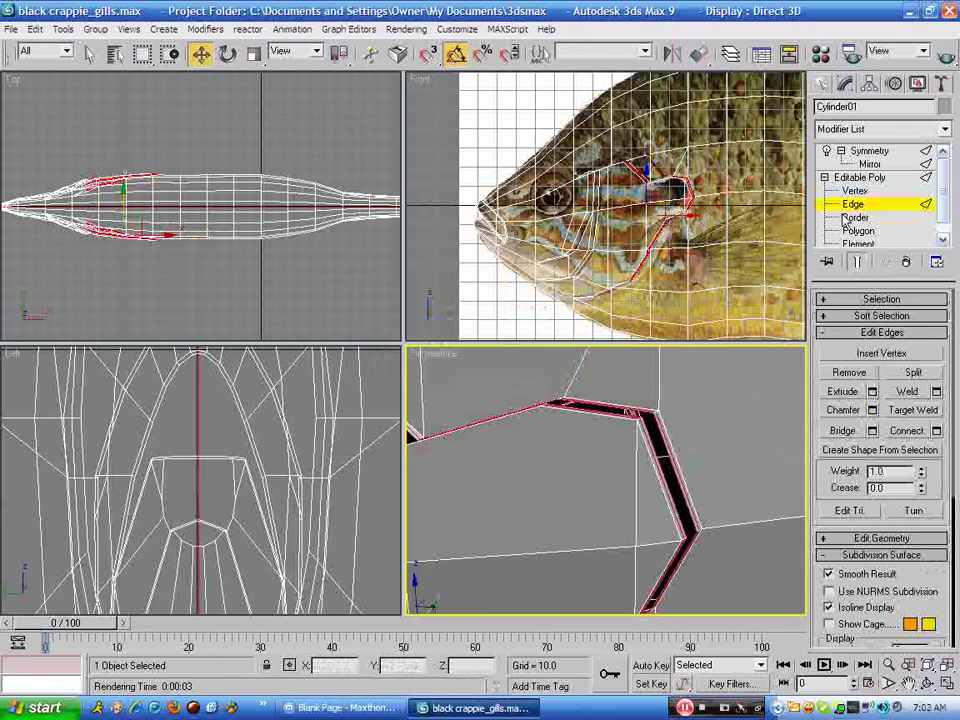
Step: Turn on NURMS subdivision for the fish and examine the smoothed gill slit and whole body from an angled view
left_click(850, 205)
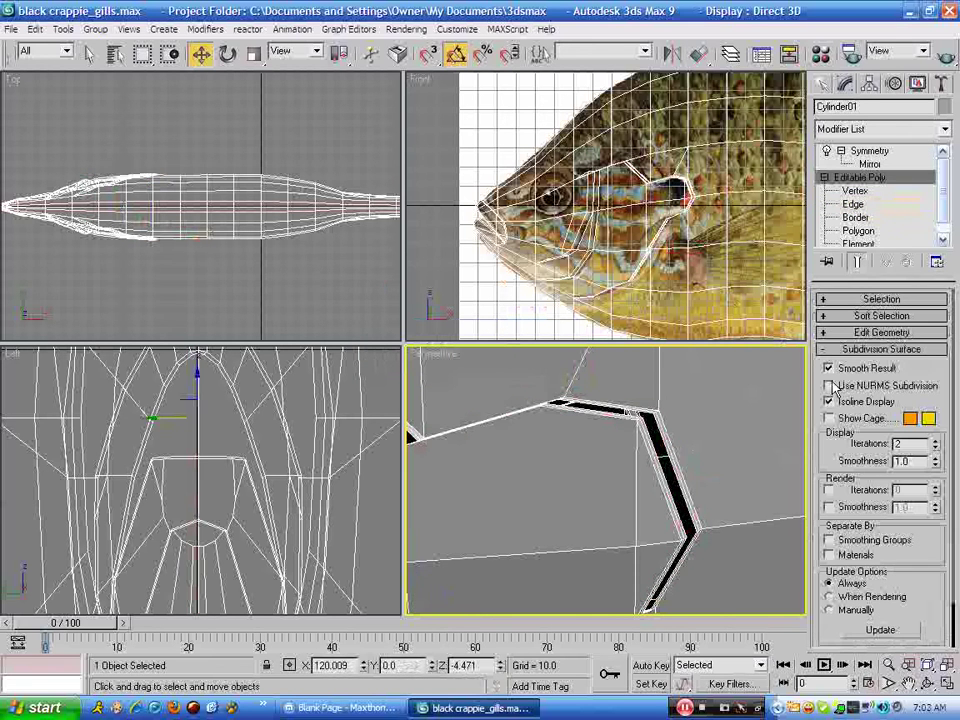
left_click(829, 386)
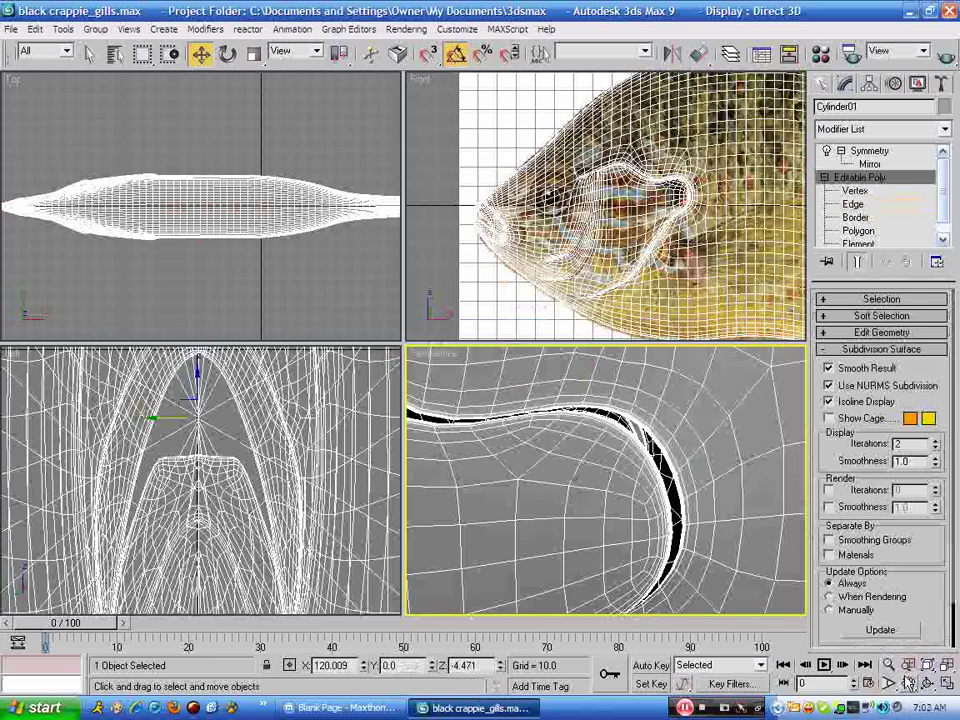
key("ctrl+p")
scroll(696, 553, "down", 4)
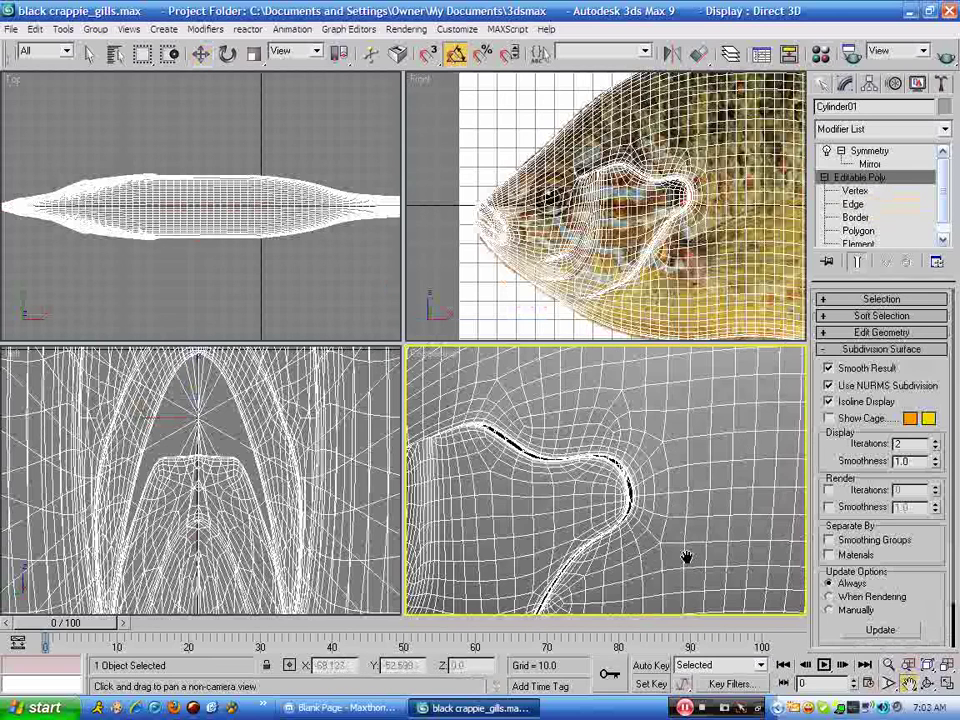
scroll(617, 542, "down", 6)
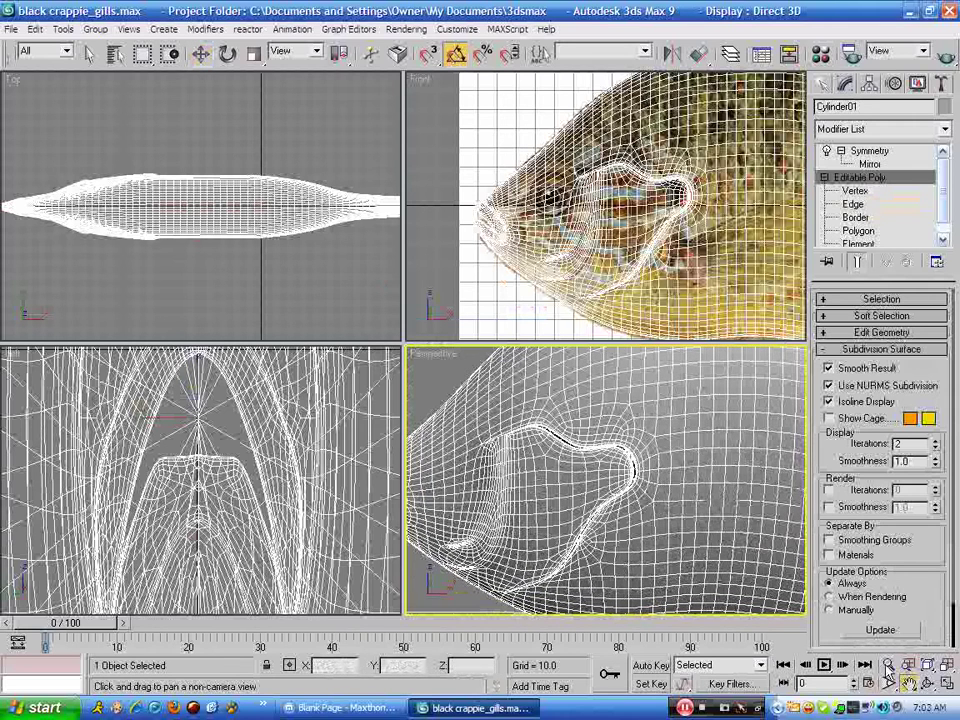
left_click(928, 683)
left_click_drag(546, 505, 569, 534)
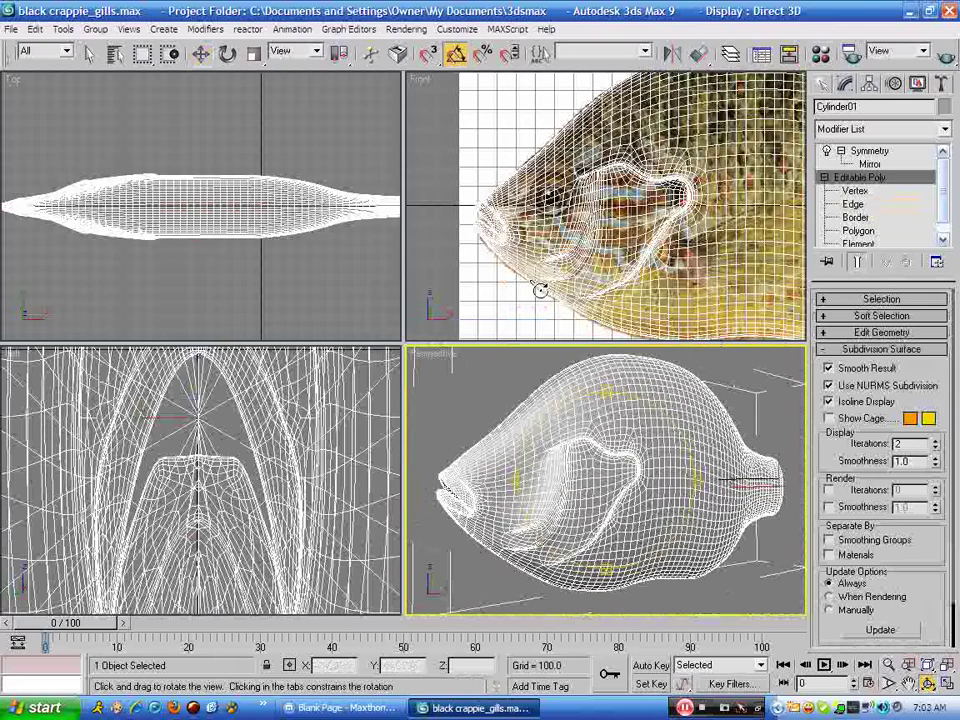
Step: Turn off NURMS subdivision and enlarge the front view to full size around the fish's head and eye
left_click(540, 291)
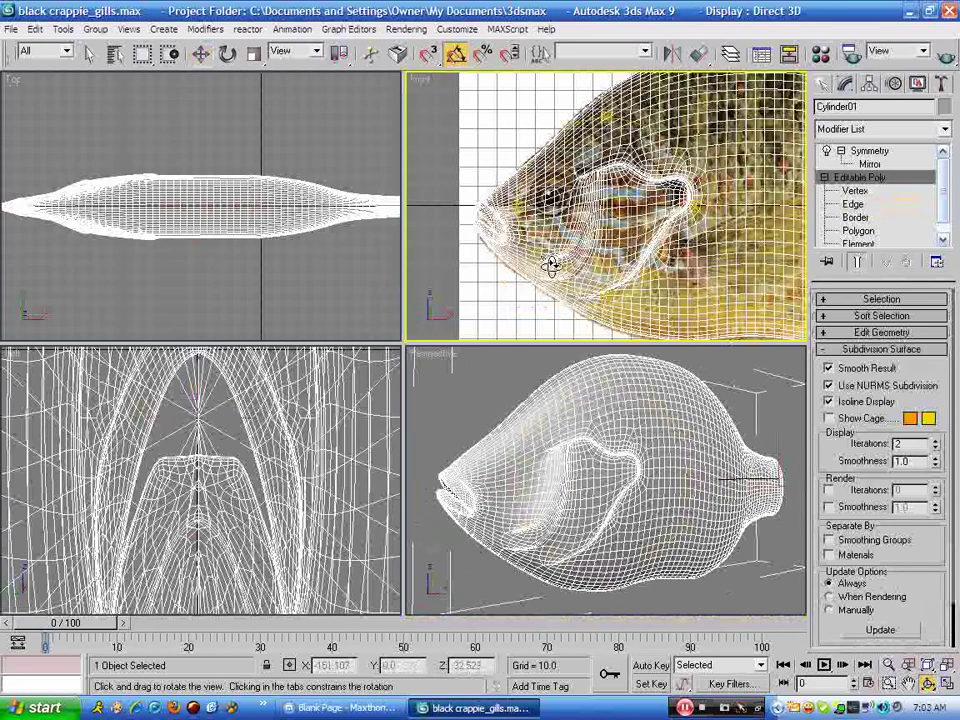
key("w")
left_click(828, 387)
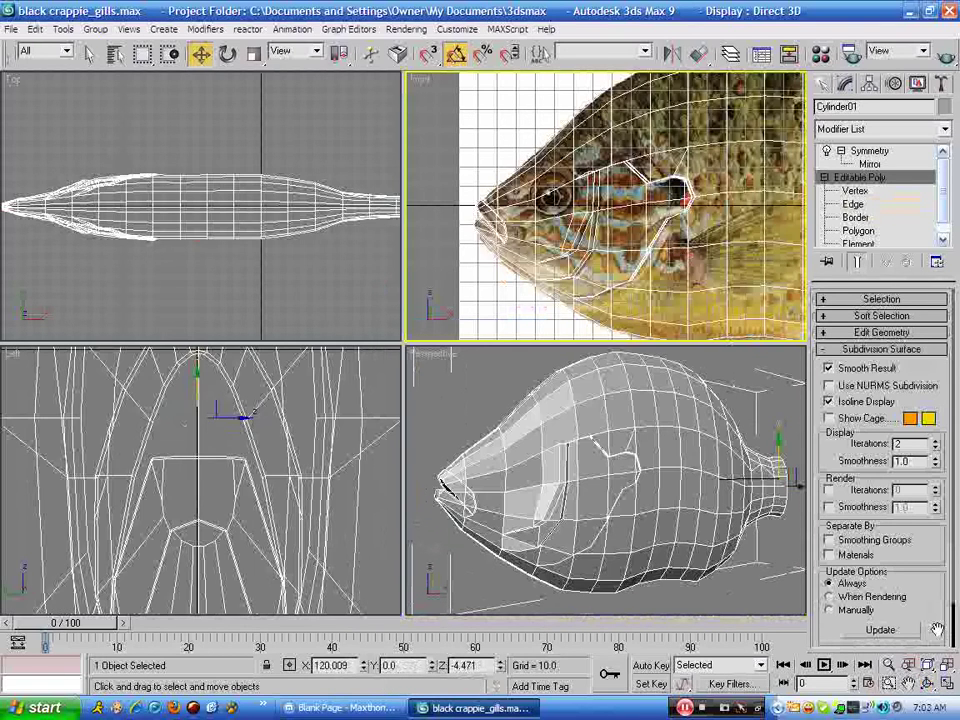
left_click(947, 685)
left_click(909, 685)
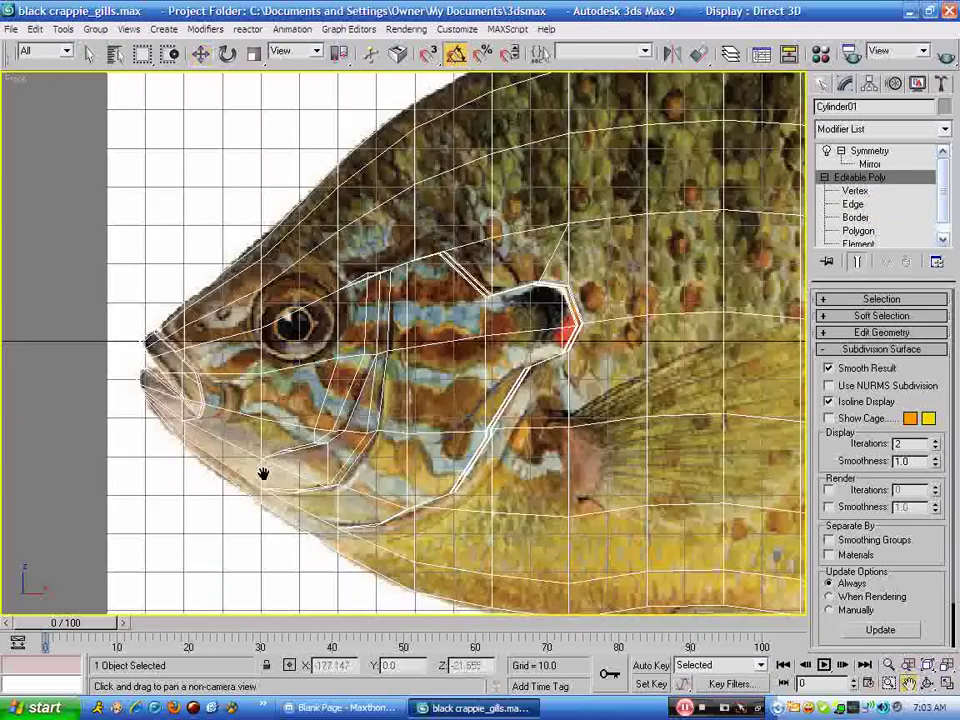
left_click_drag(222, 425, 284, 474)
scroll(283, 474, "up", 3)
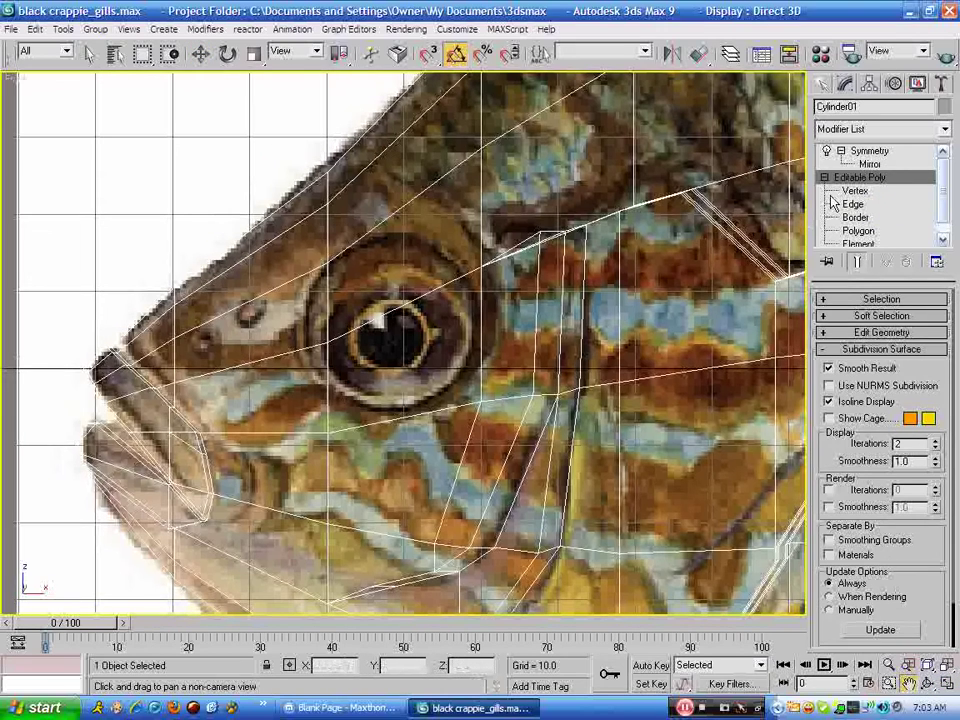
Step: Select the lengthwise edges crossing the eye area and connect them with 1 segment to add a vertical edge line through the eye
left_click(846, 191)
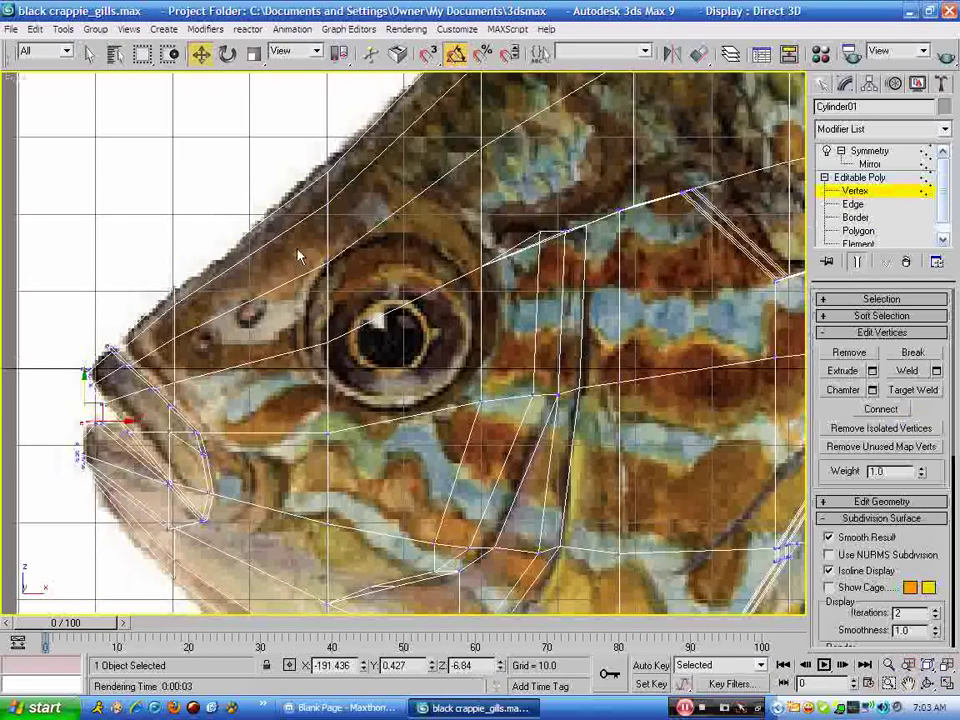
scroll(425, 221, "down", 4)
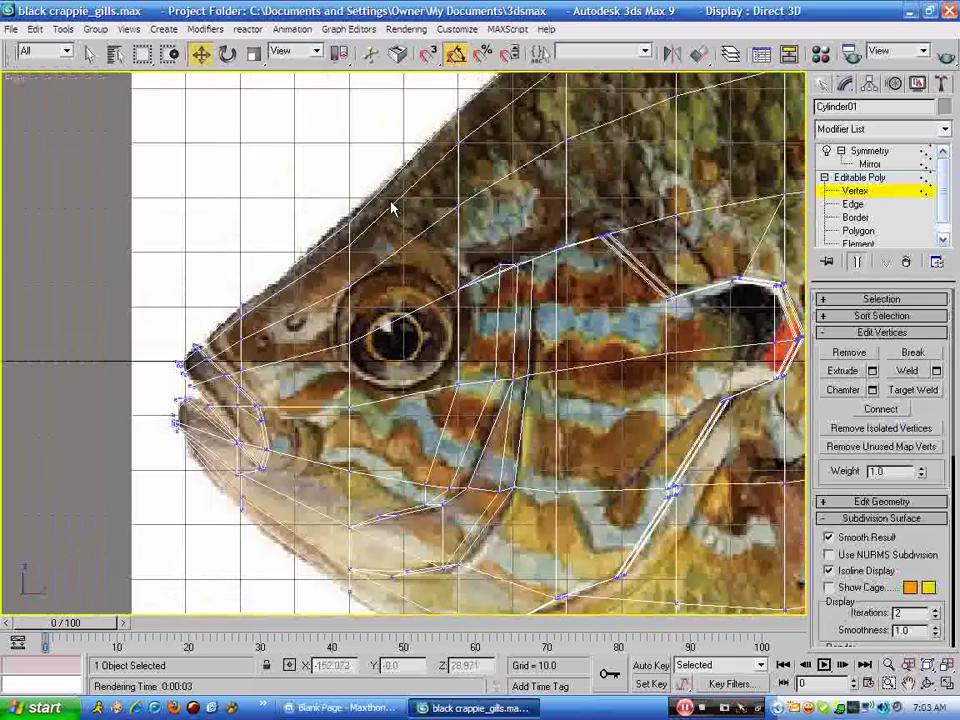
key("2")
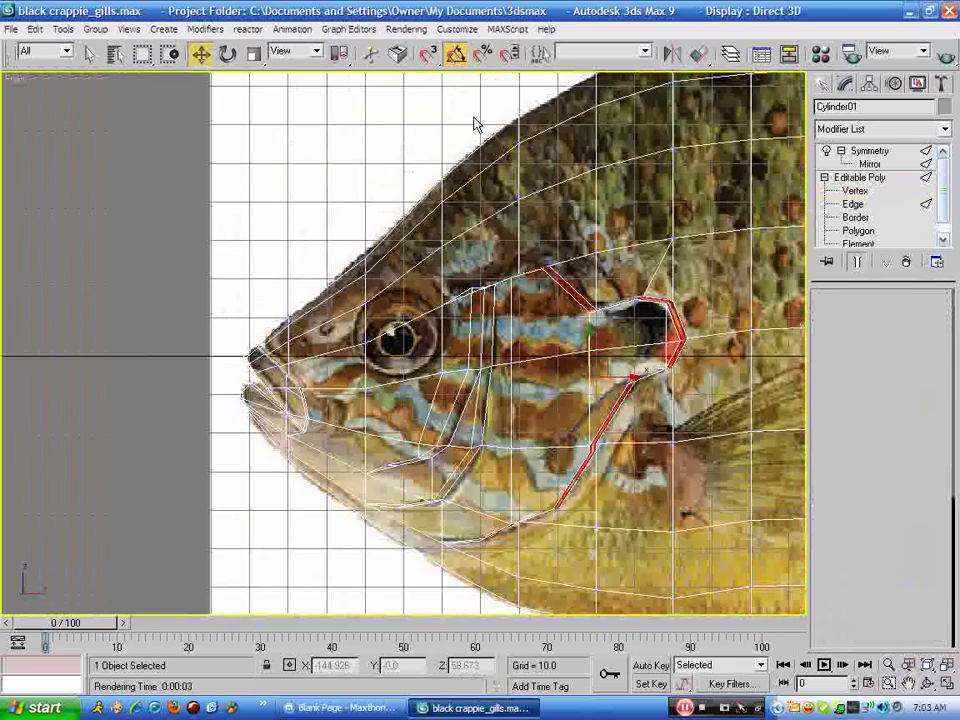
left_click(439, 126)
left_click_drag(386, 162, 403, 458)
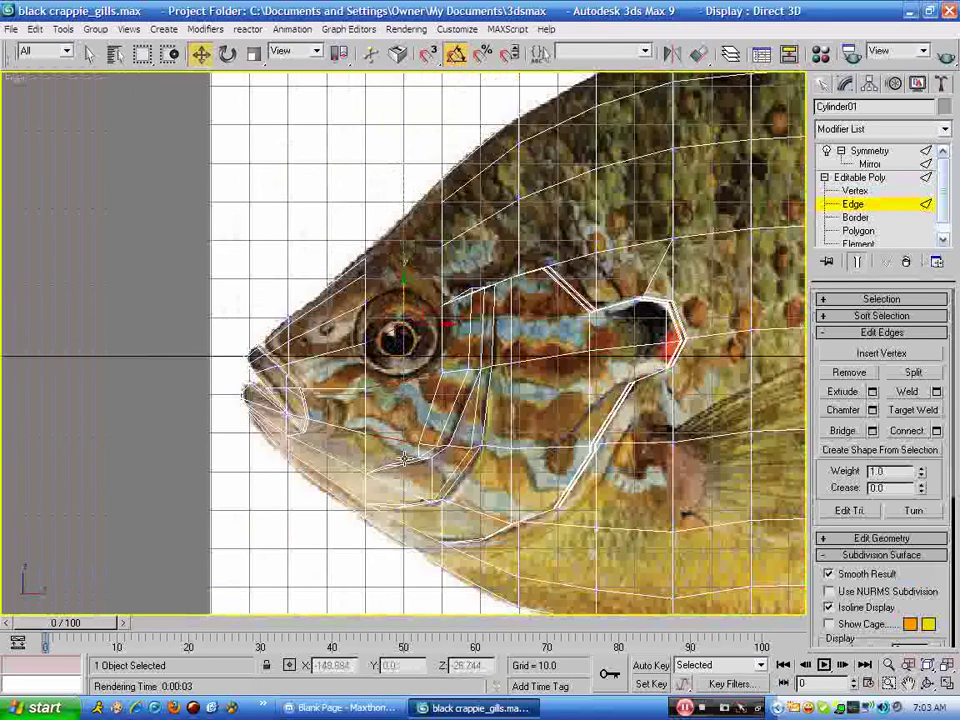
left_click(939, 430)
left_click_drag(456, 302, 572, 268)
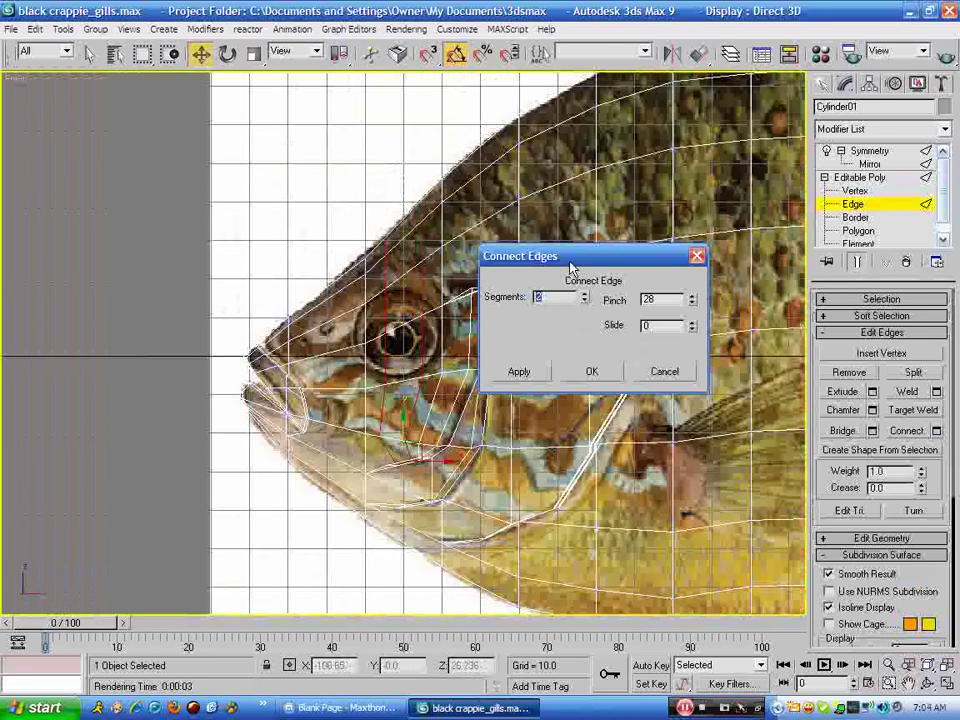
type("1")
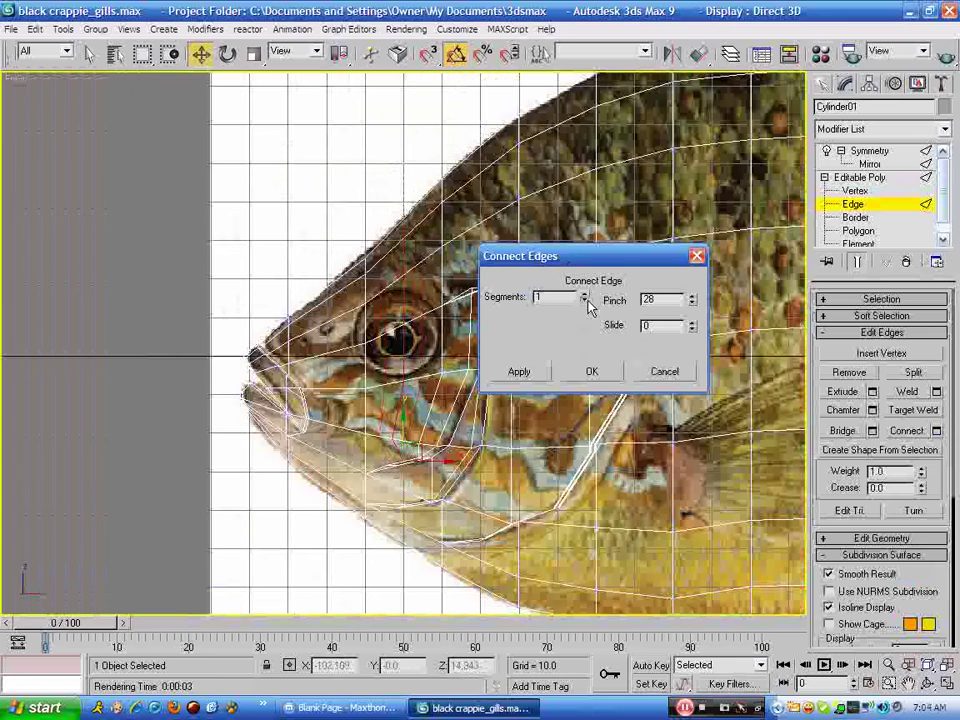
left_click(591, 372)
Step: Move the vertices directly above the eye and at its upper front onto the eye's outline
left_click(855, 191)
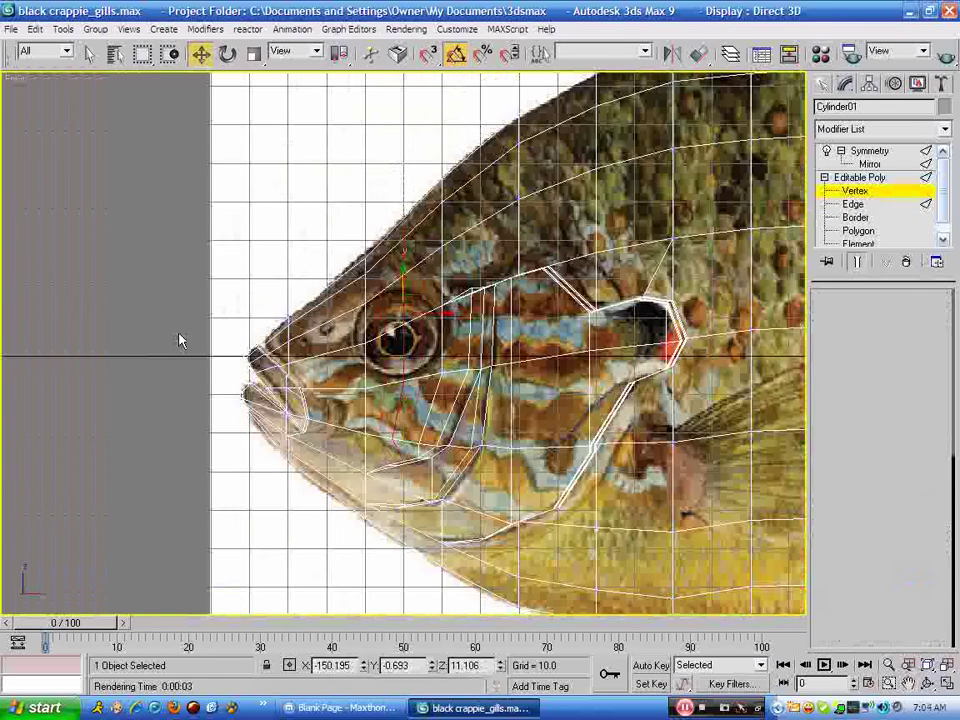
right_click(222, 311)
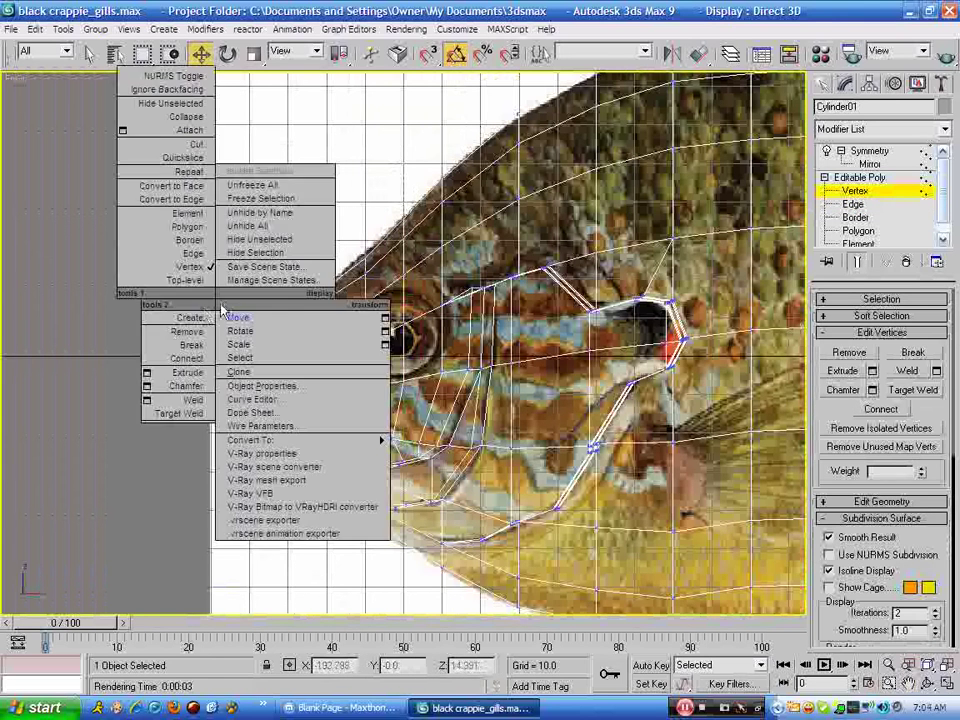
scroll(395, 302, "up", 5)
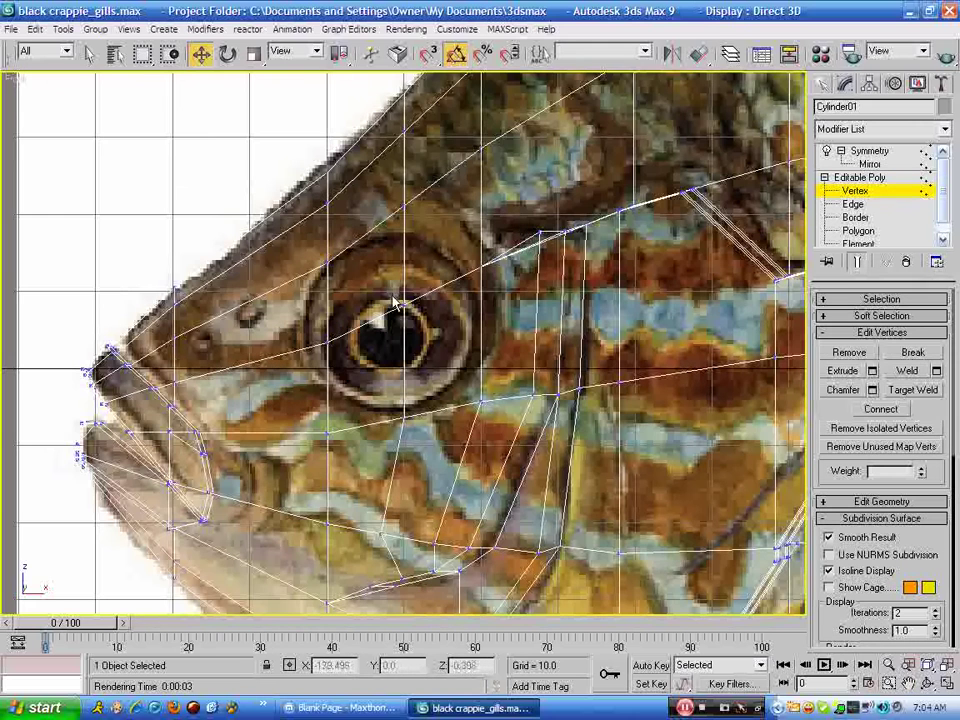
left_click(404, 205)
left_click_drag(405, 175, 404, 181)
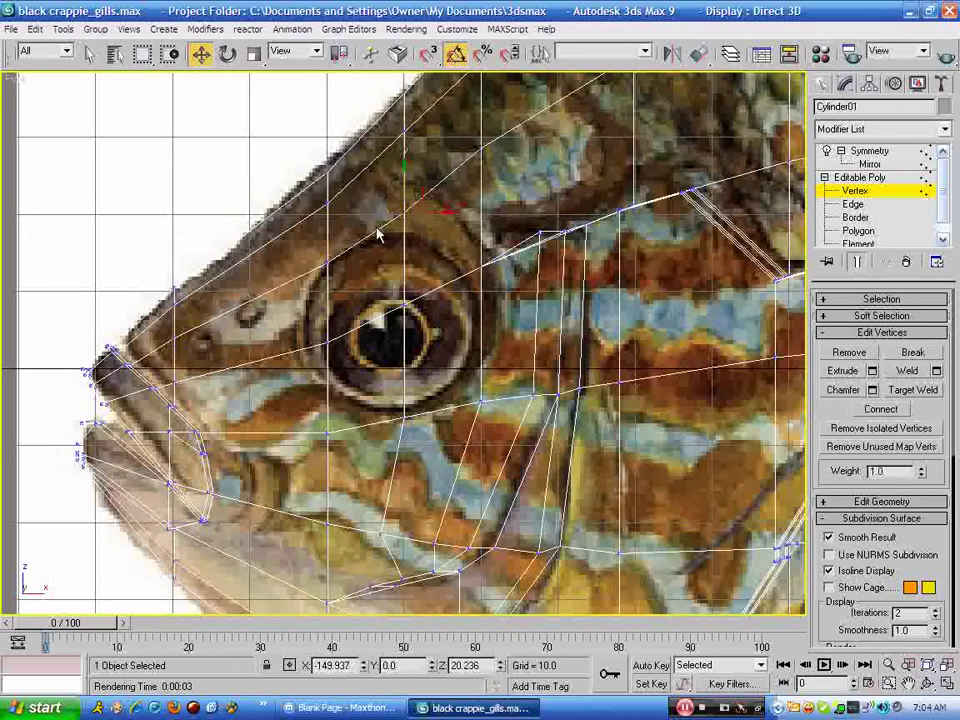
left_click_drag(320, 257, 320, 231)
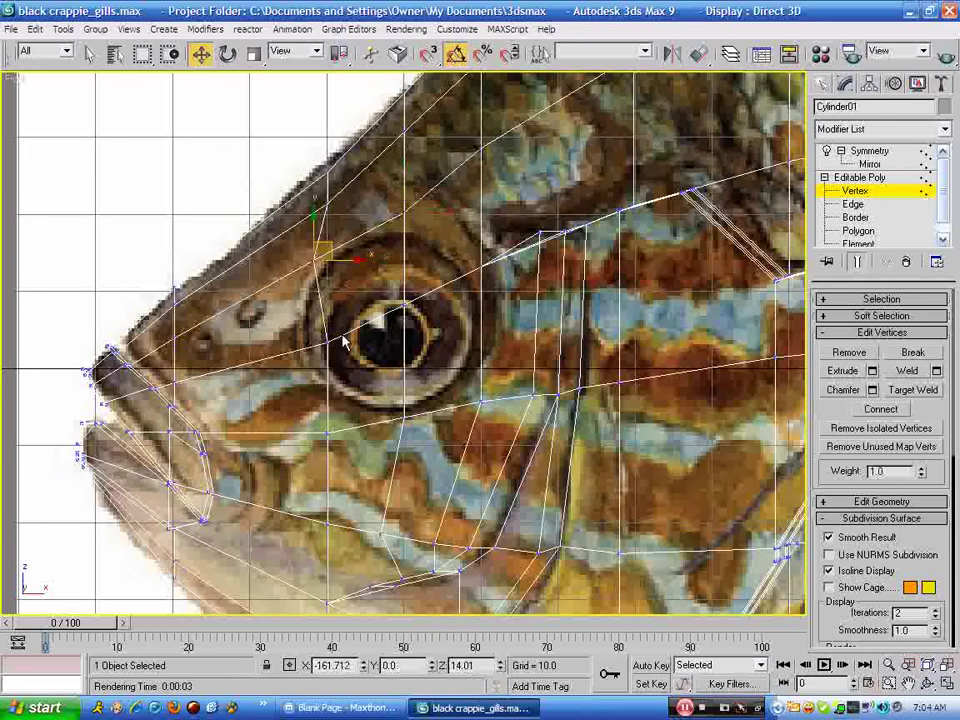
Step: Move the vertex in front of the eye and the one at its lower rear onto the eye's outline
left_click(331, 337)
left_click_drag(336, 327, 319, 323)
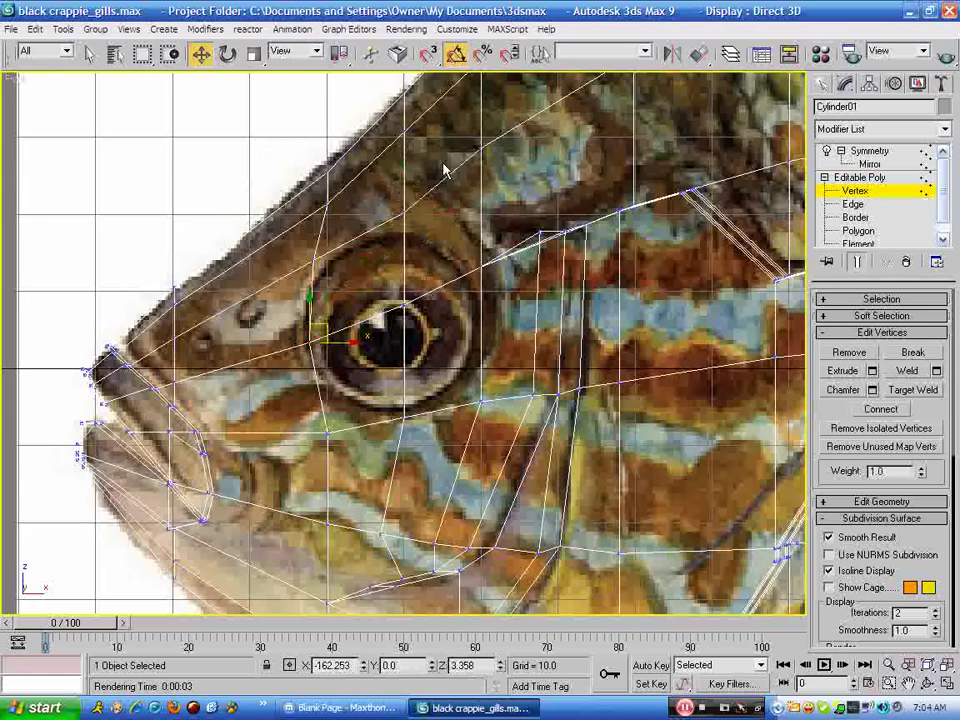
left_click(481, 400)
left_click_drag(492, 382, 480, 363)
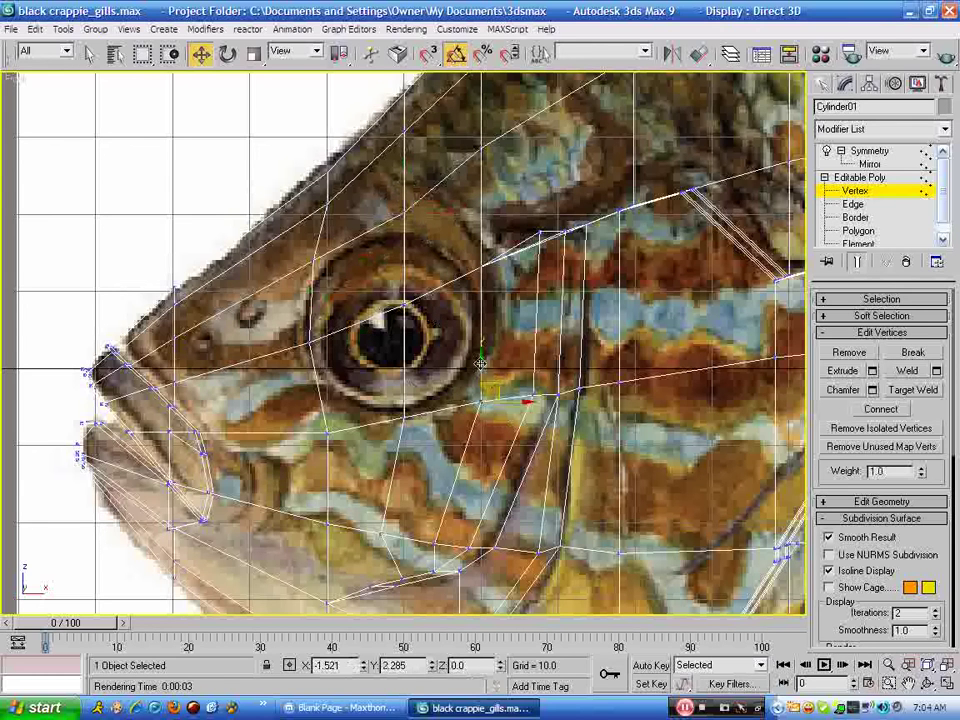
left_click(446, 225)
Step: Select the lengthwise edges across the rear half of the eye and connect them with a single new vertical edge line
left_click(855, 205)
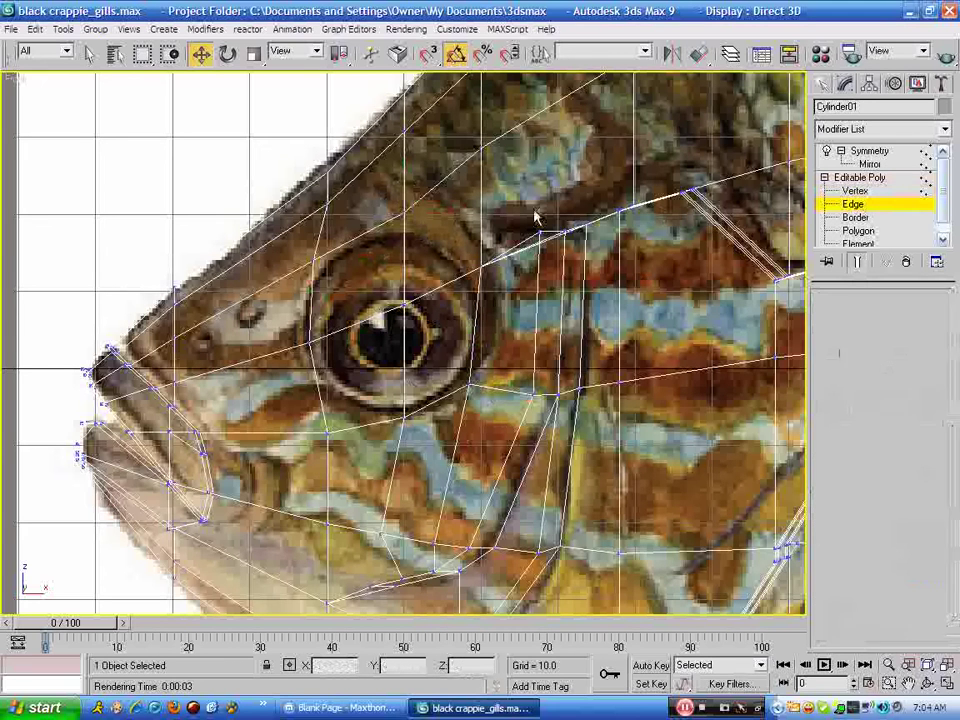
left_click(449, 204)
left_click(436, 190)
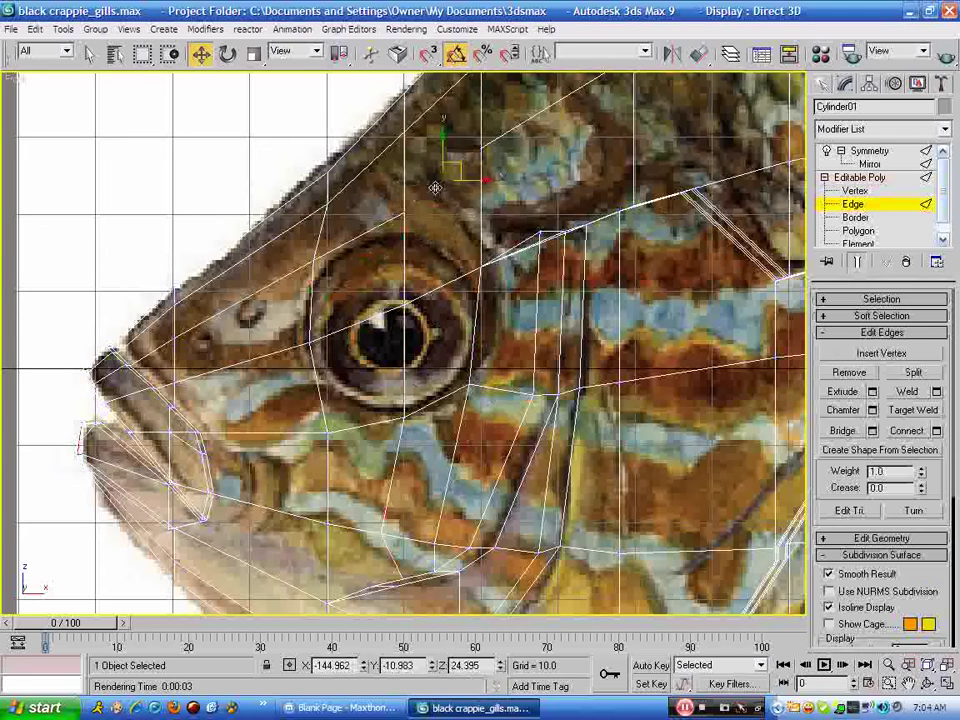
left_click(882, 299)
left_click(843, 410)
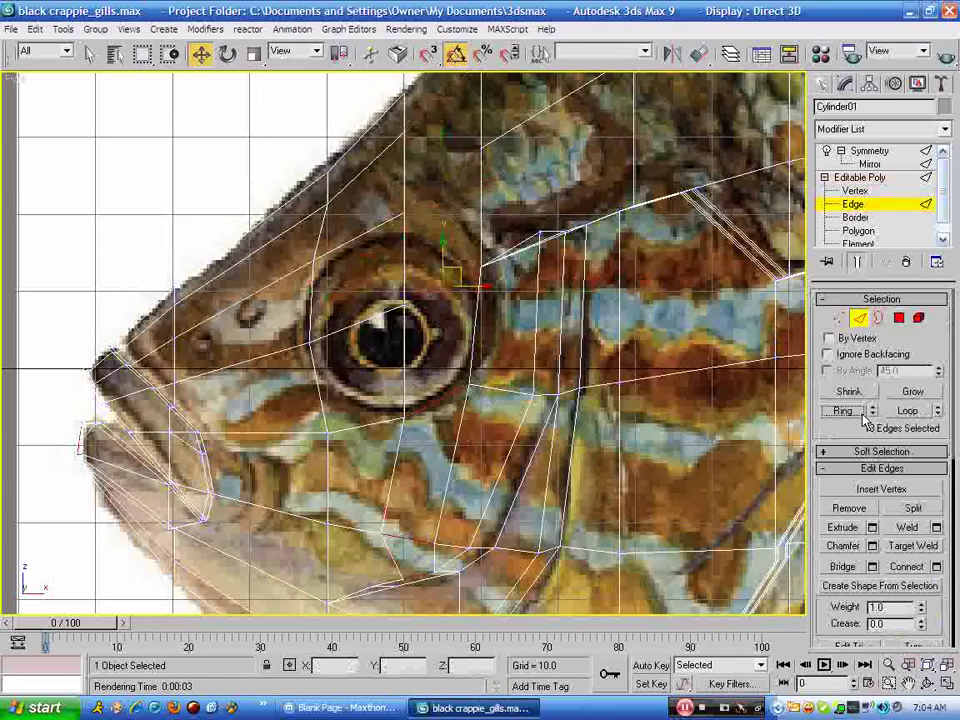
left_click(897, 299)
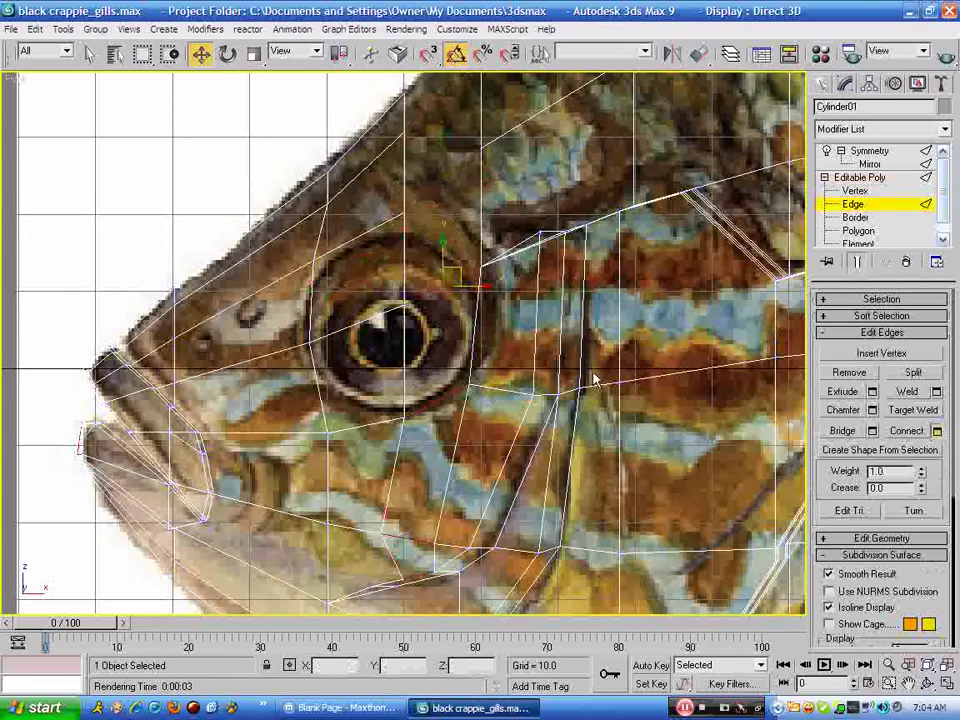
left_click(935, 432)
left_click(591, 373)
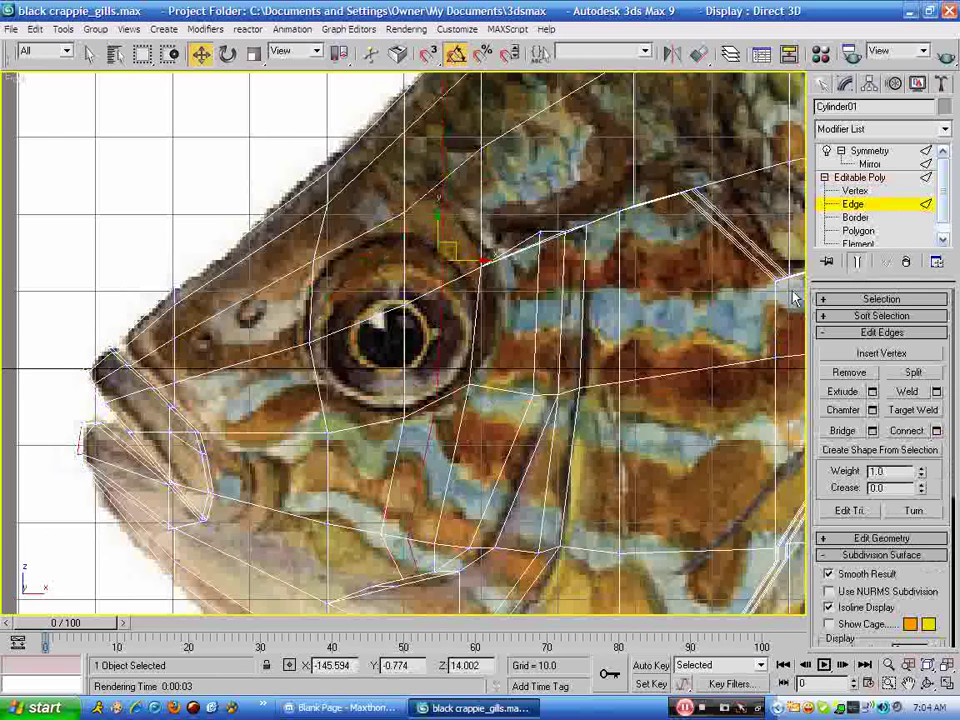
Step: Move the new edge line's upper vertices onto the eye's rear rim and the middle vertex to the pupil's centre
left_click(840, 202)
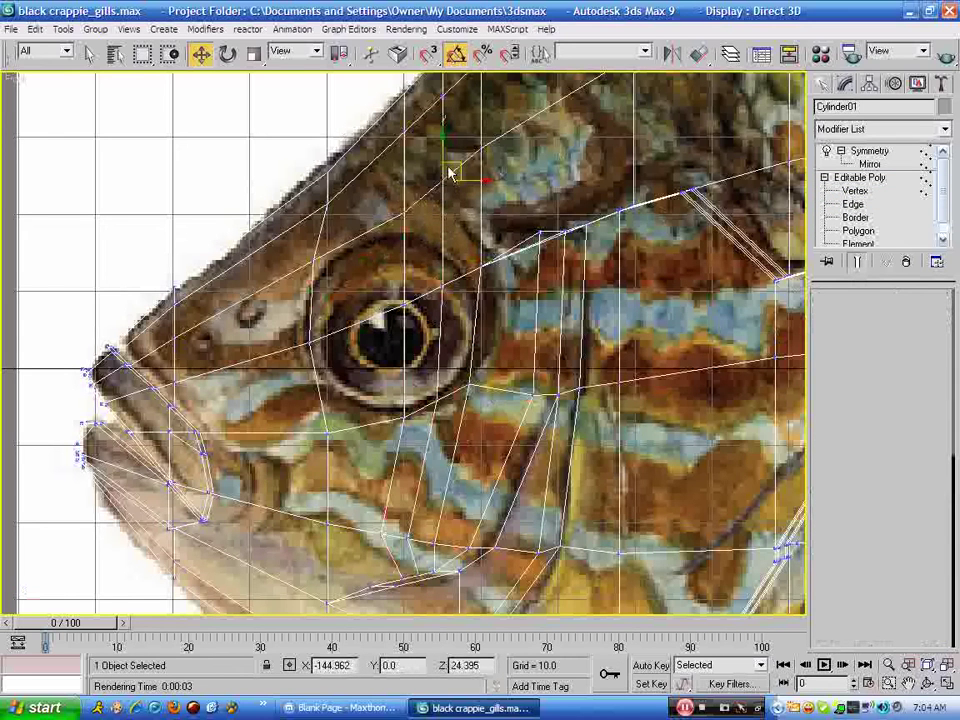
key("1")
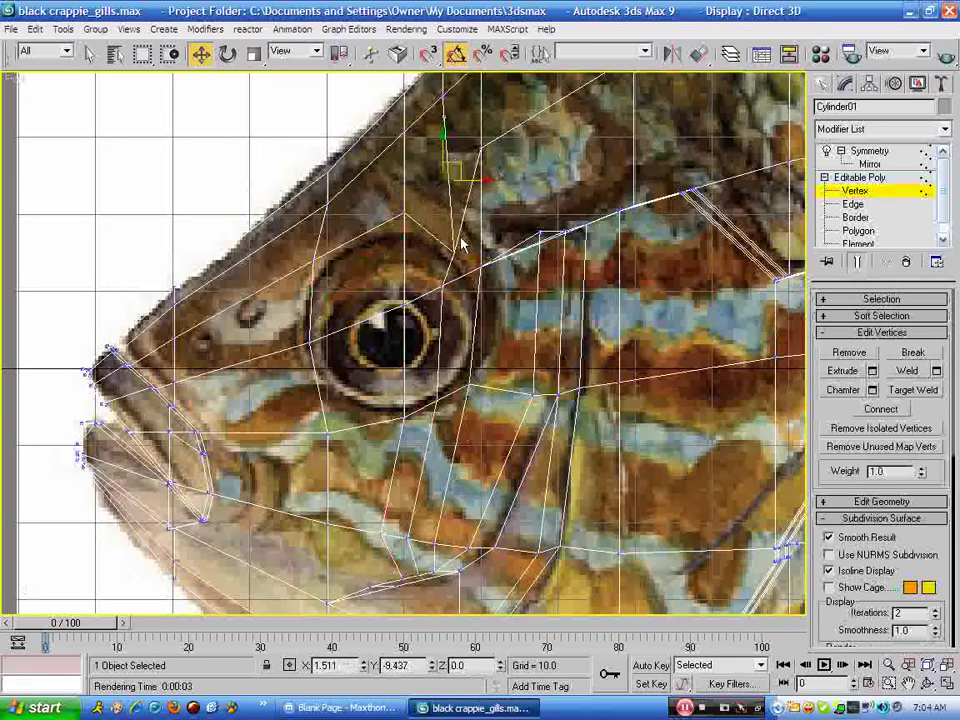
left_click(453, 247)
left_click_drag(454, 247, 475, 292)
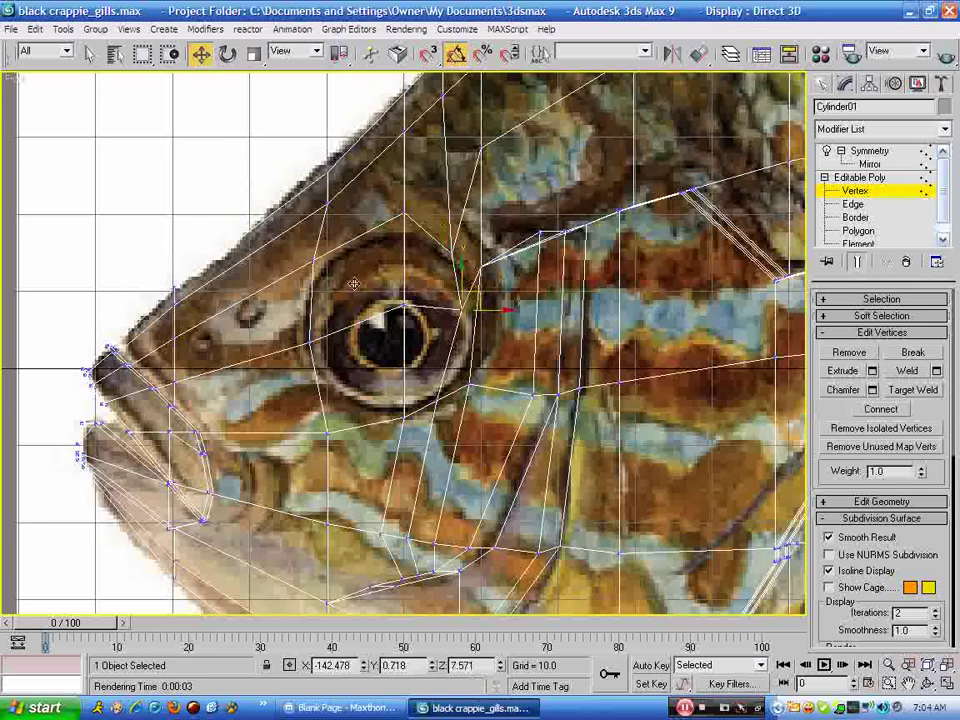
left_click(405, 305)
left_click_drag(410, 301, 397, 289)
Step: Move the new lower vertex to the eye's lower rear rim and shift the neighbouring vertex back behind it
left_click(441, 391)
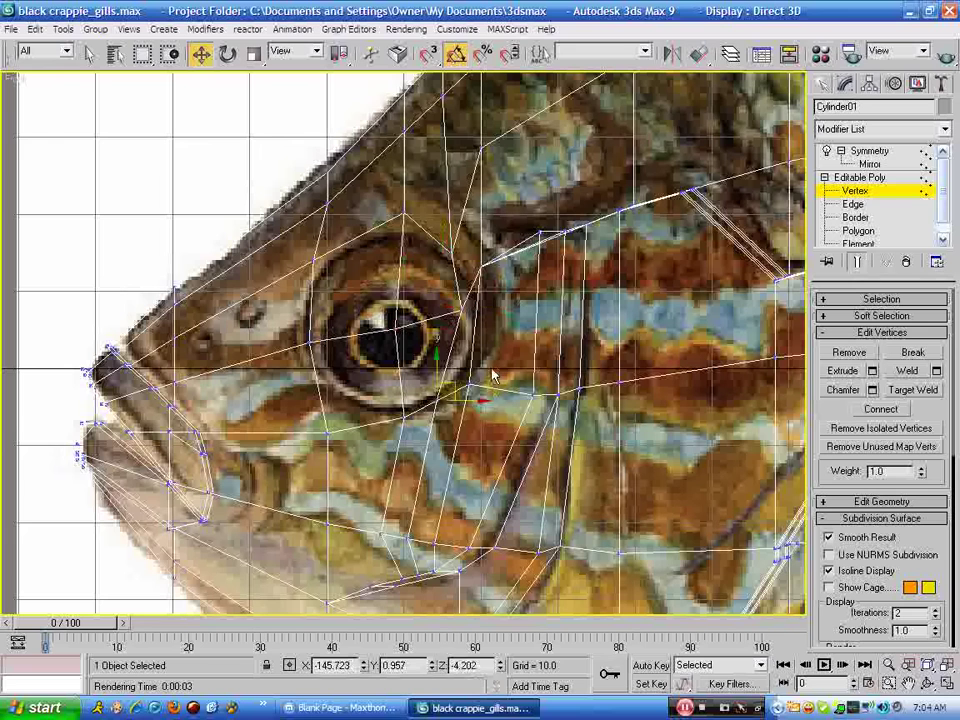
left_click_drag(466, 400, 481, 370)
mouse_move(484, 376)
left_mouse_down()
mouse_move(499, 369)
mouse_move(458, 378)
mouse_move(477, 357)
left_mouse_up()
left_click(444, 396)
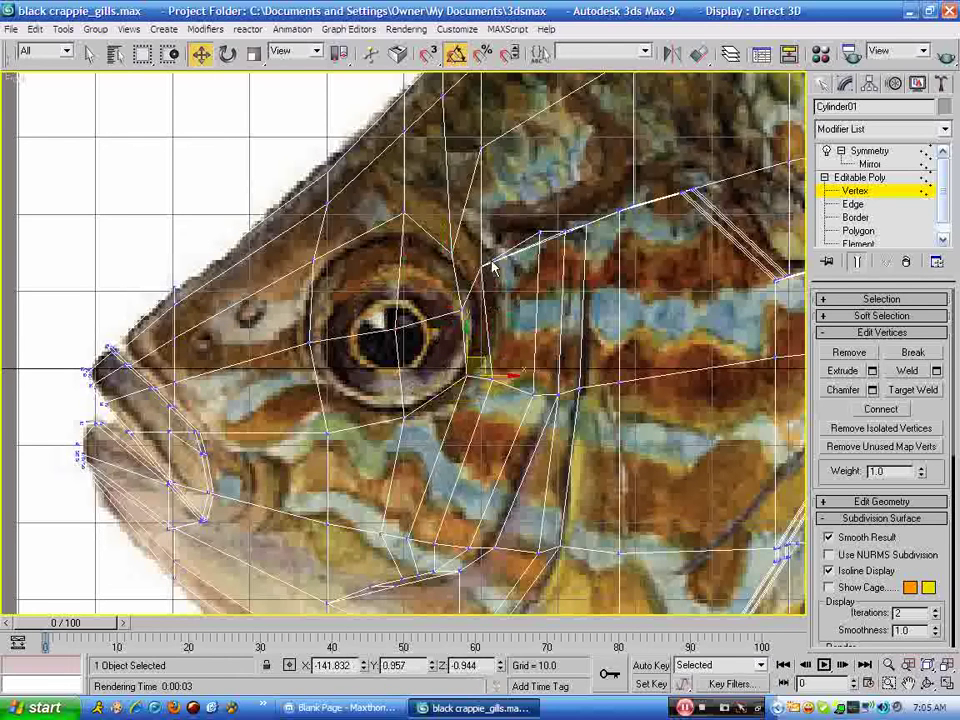
Step: Move the vertices behind the eye's upper rear backward to space the edges evenly around the eye
left_click(492, 263)
mouse_move(500, 250)
left_mouse_down()
mouse_move(512, 253)
mouse_move(499, 275)
left_mouse_up()
left_click(462, 309)
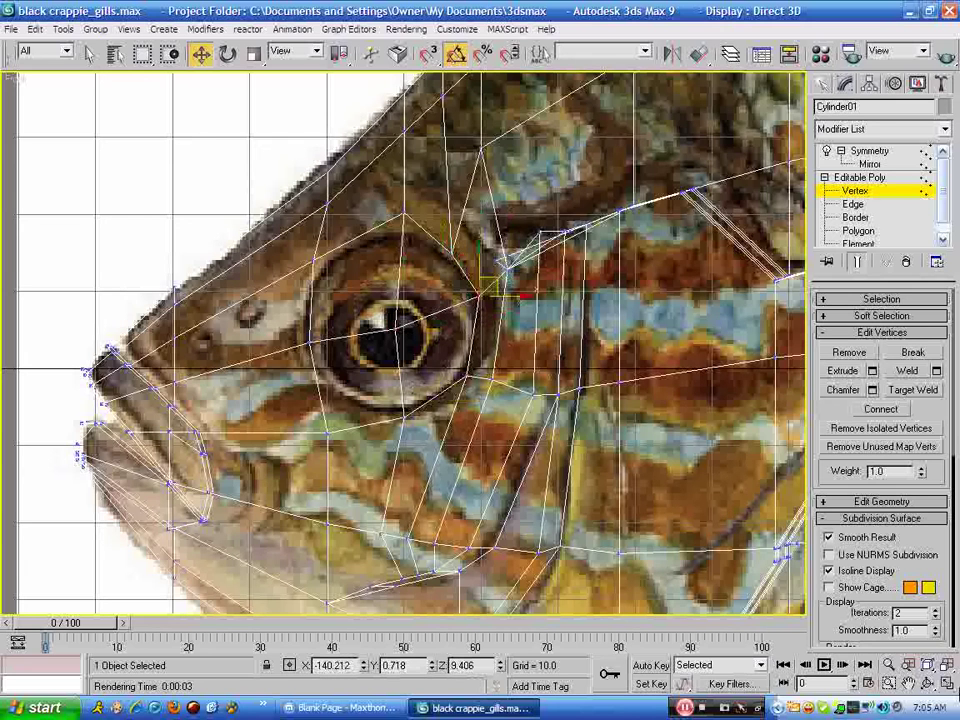
Step: Restore the four-view layout and turn on NURMS subdivision to check the reshaped eye area in the perspective view
left_click(948, 685)
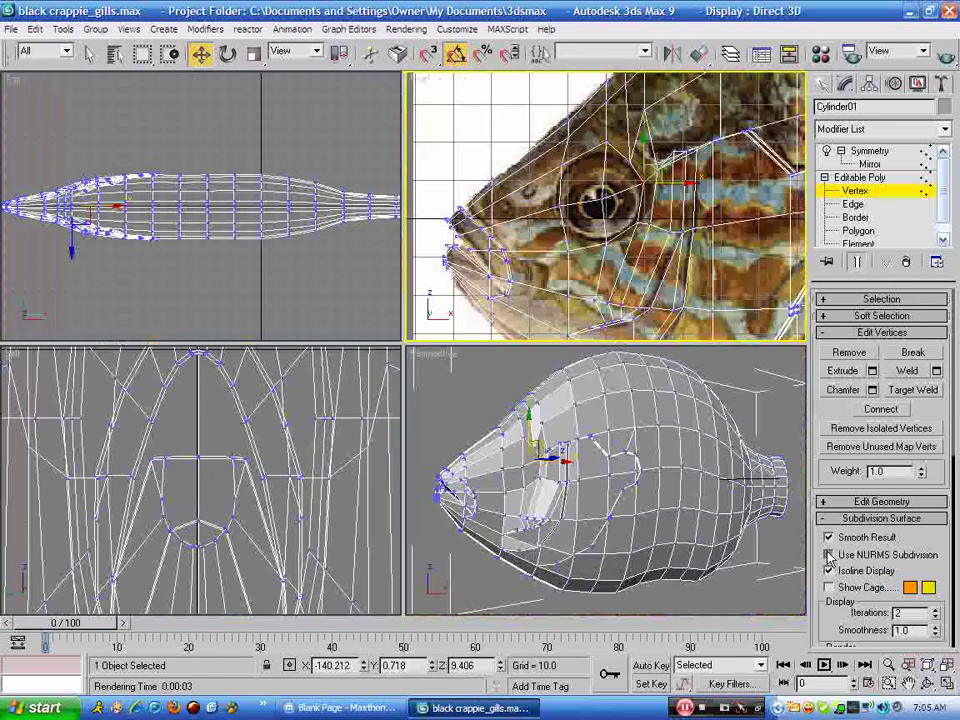
left_click(828, 555)
right_click(643, 514)
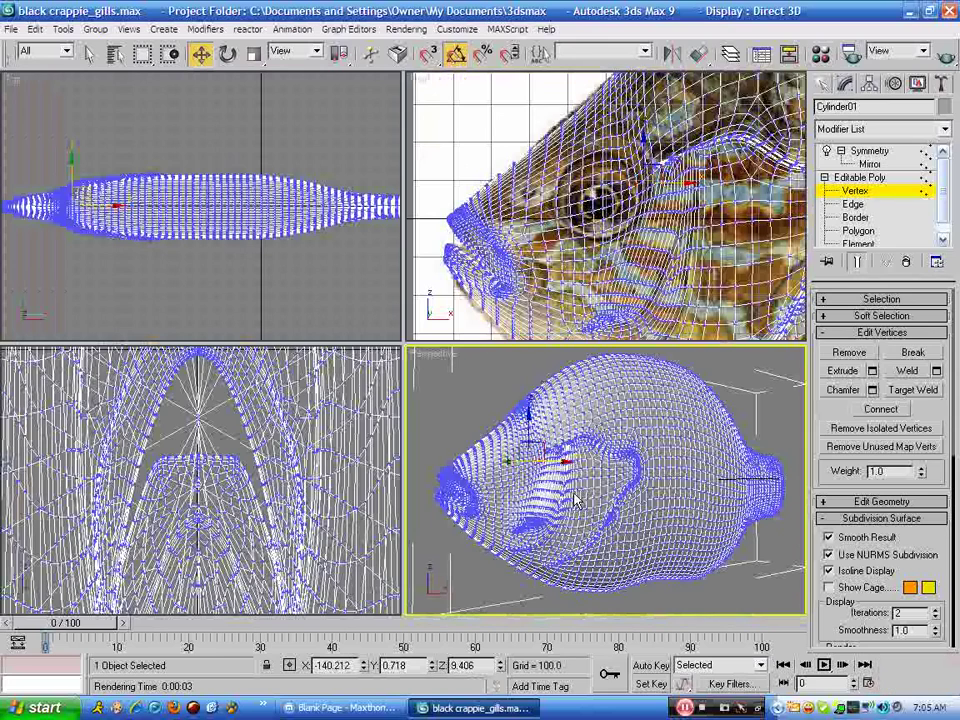
Step: Render the perspective view to check the smoothed head, and turn NURMS subdivision off
key("shift+q")
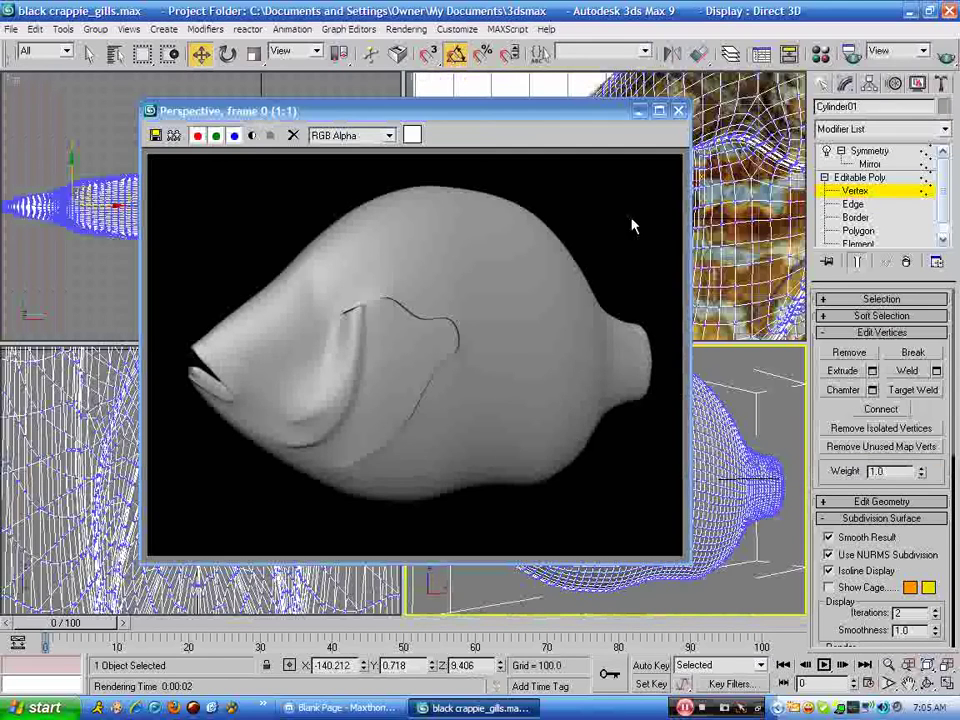
left_click(678, 110)
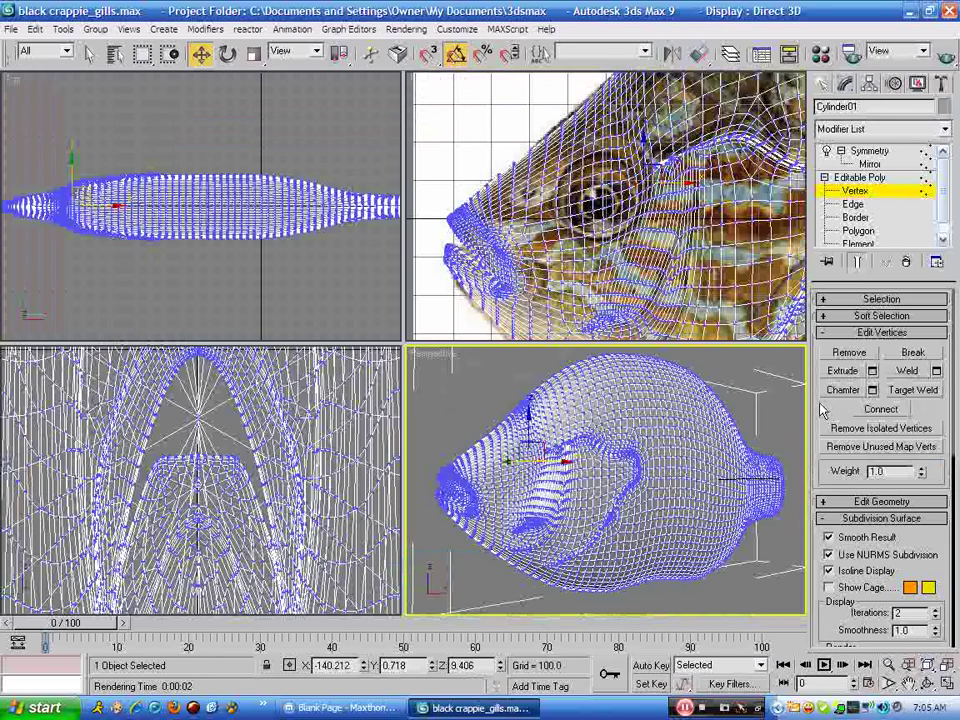
key("ctrl+BackSpace")
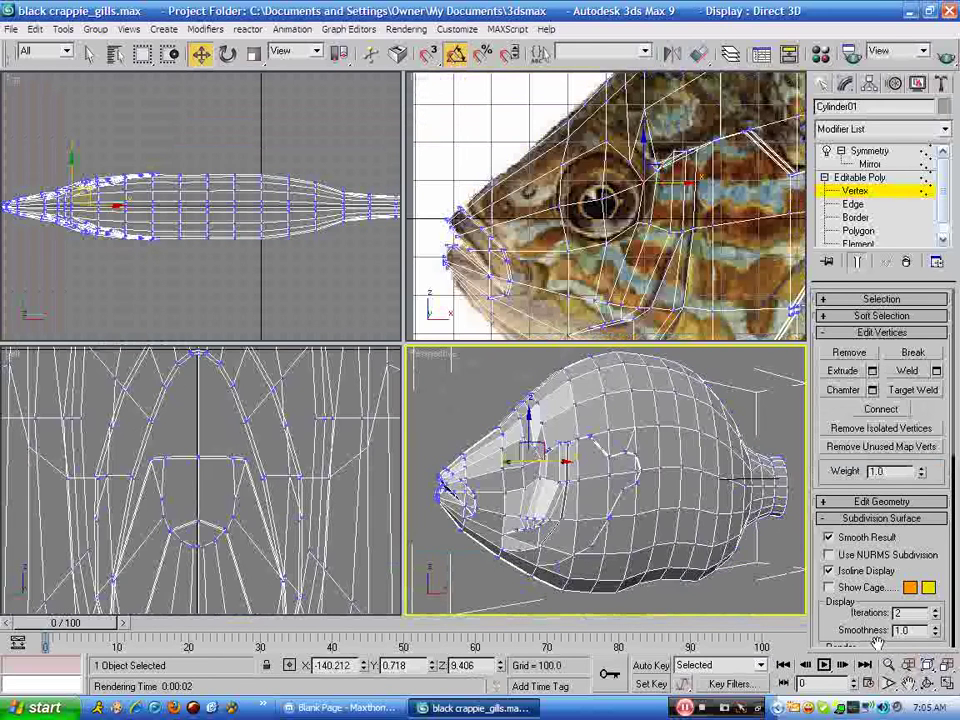
Step: Lower the vertex below the gill slit's upper front edge straight down to about Z 16.0
left_click(908, 683)
scroll(605, 534, "up", 6)
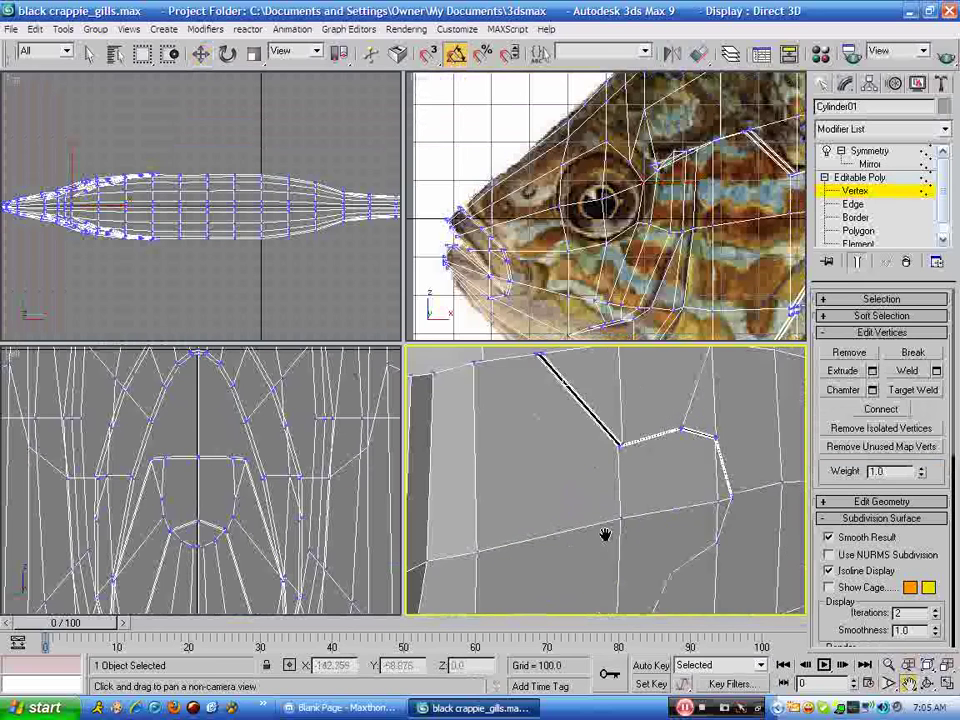
left_click_drag(525, 497, 643, 544)
scroll(643, 544, "up", 3)
left_click_drag(500, 562, 602, 511)
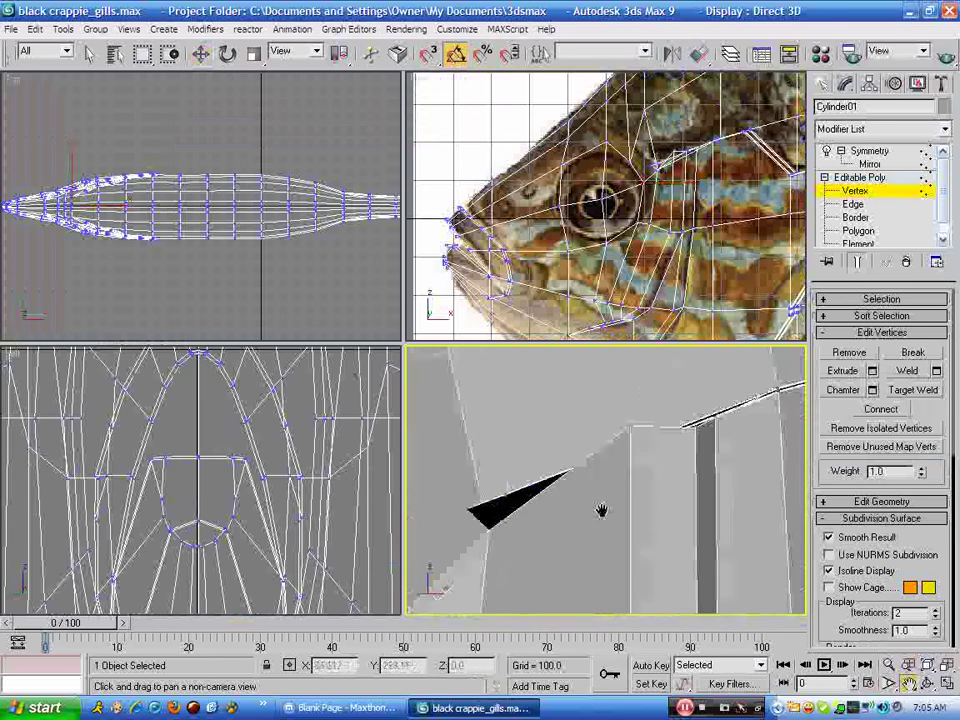
left_click(201, 54)
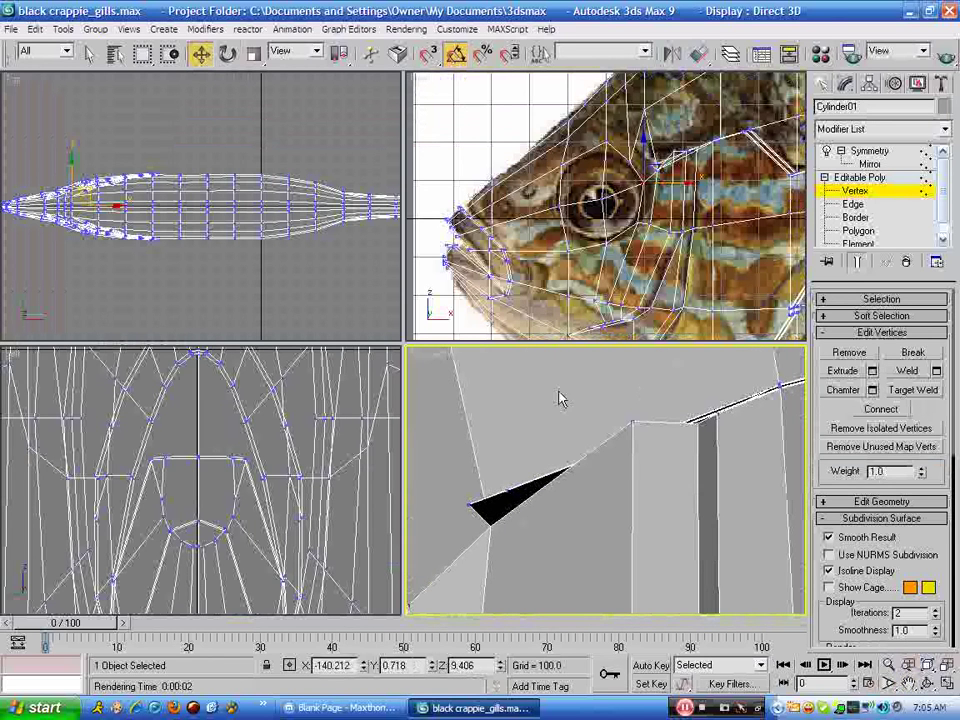
left_click(632, 424)
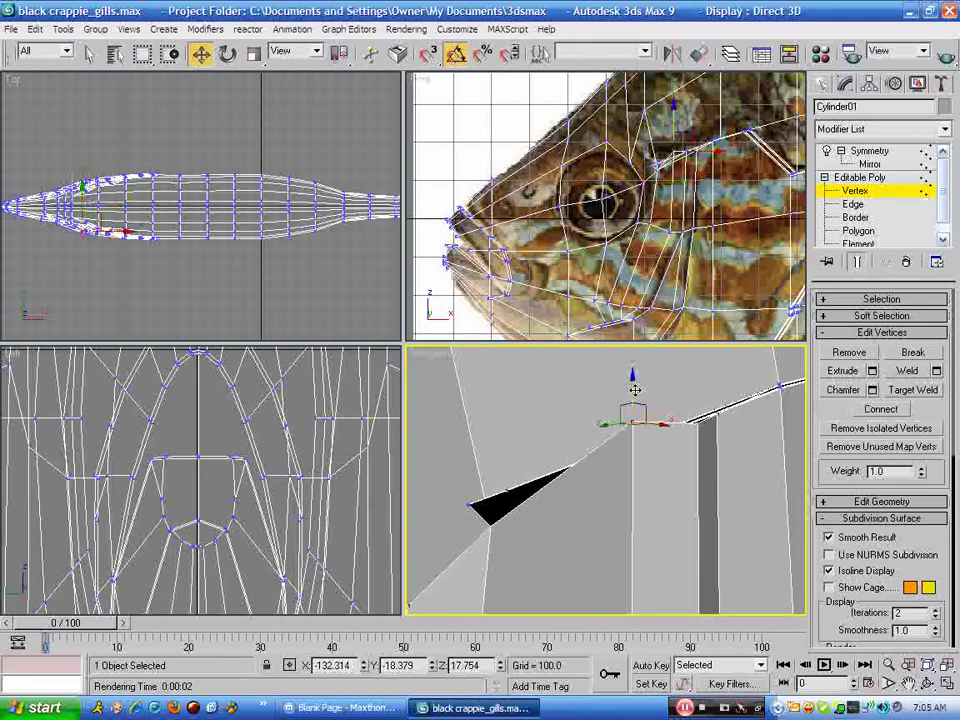
left_click_drag(634, 390, 644, 466)
Step: Target-weld the gap's lower front corner to the gill slit's front end, and the lowered vertex to the slit vertex behind it
left_click(913, 391)
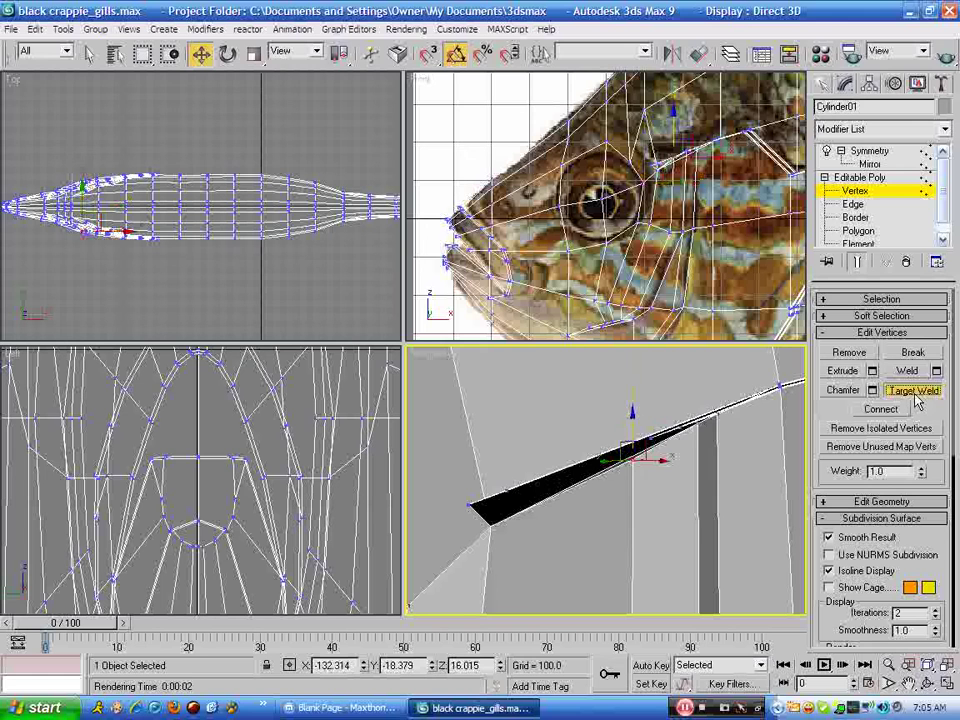
left_click(470, 505)
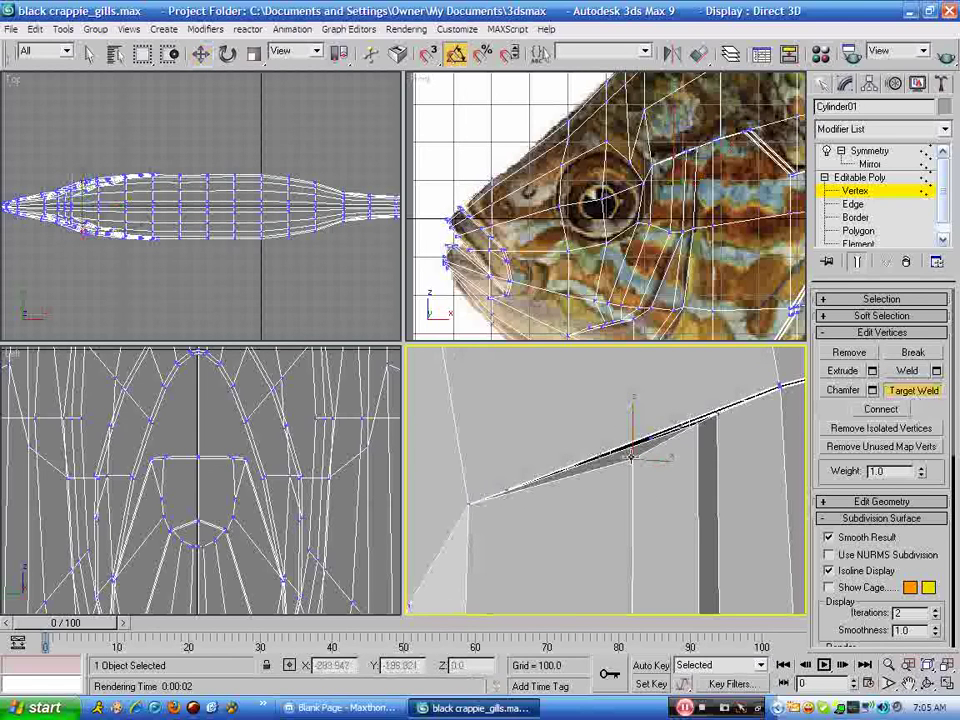
left_click(470, 503)
key("ctrl+z")
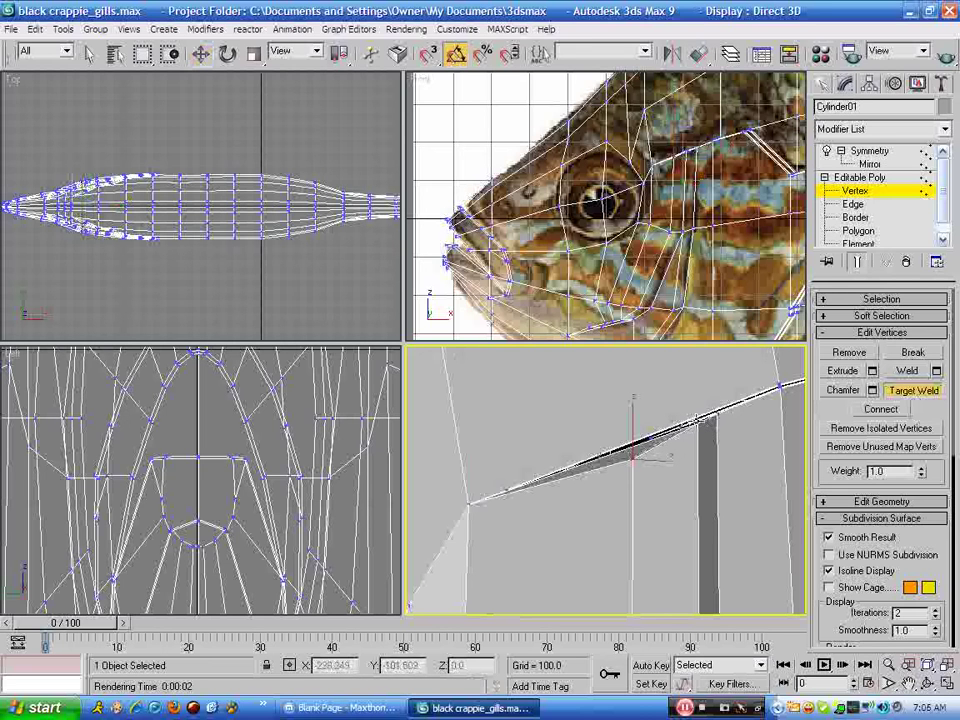
left_click(697, 420)
scroll(618, 437, "down", 3)
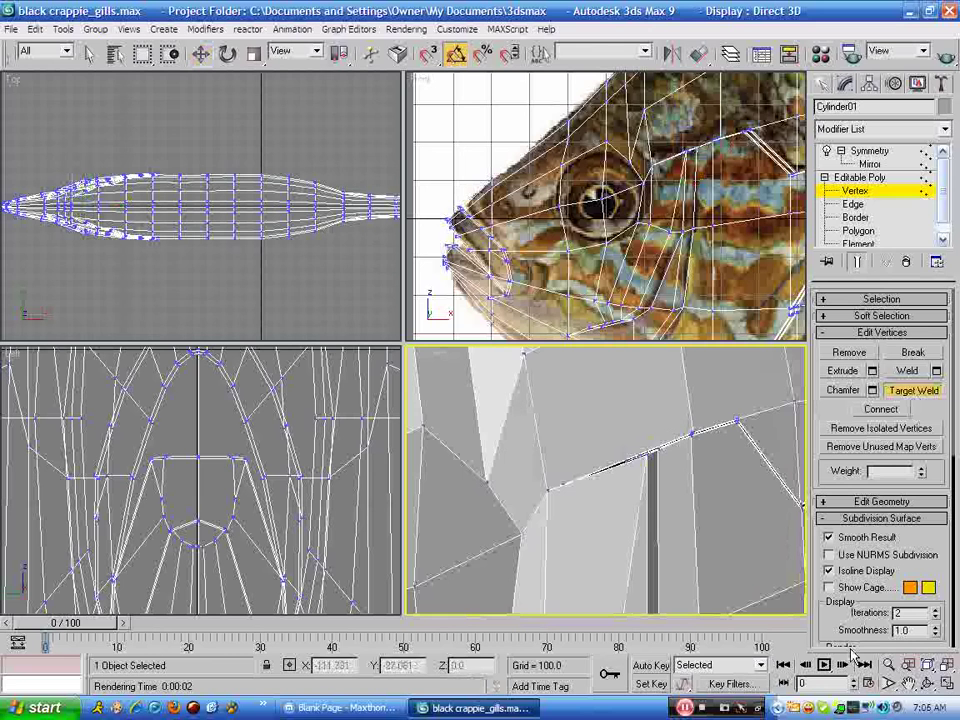
Step: Turn on NURMS subdivision and render the perspective view to check the welded front end of the gill slit
left_click(907, 683)
left_click_drag(589, 540, 767, 514)
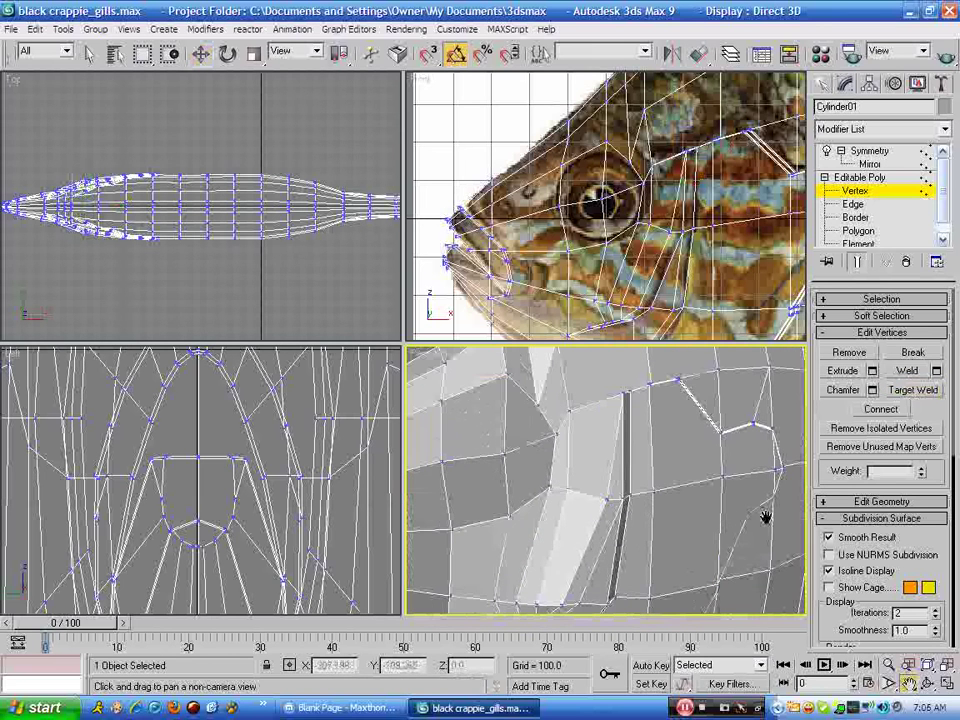
left_click(828, 538)
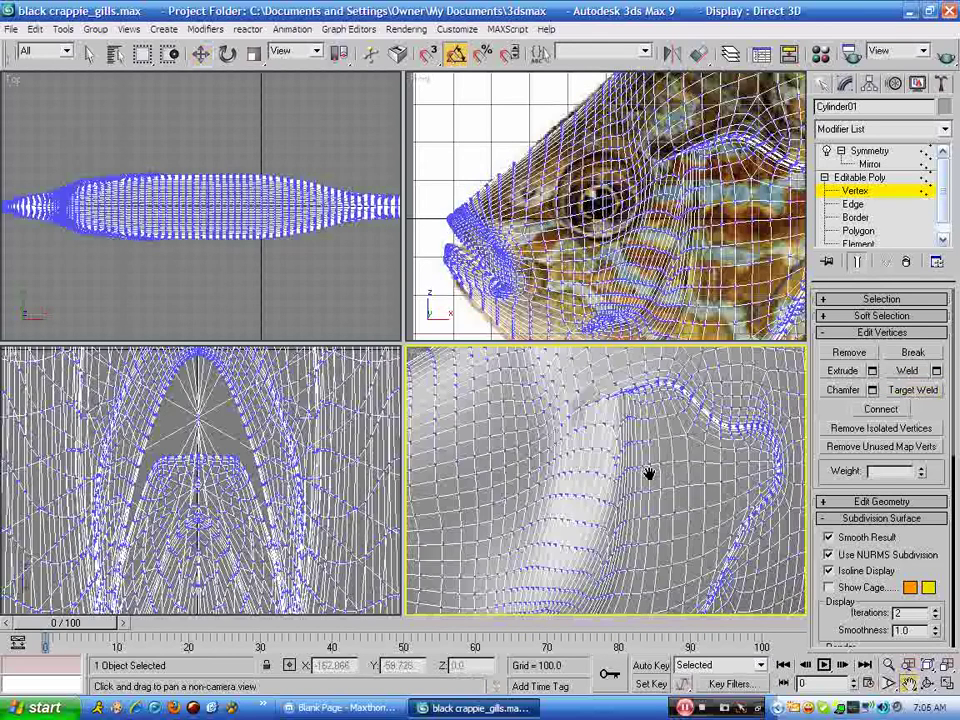
scroll(647, 472, "down", 3)
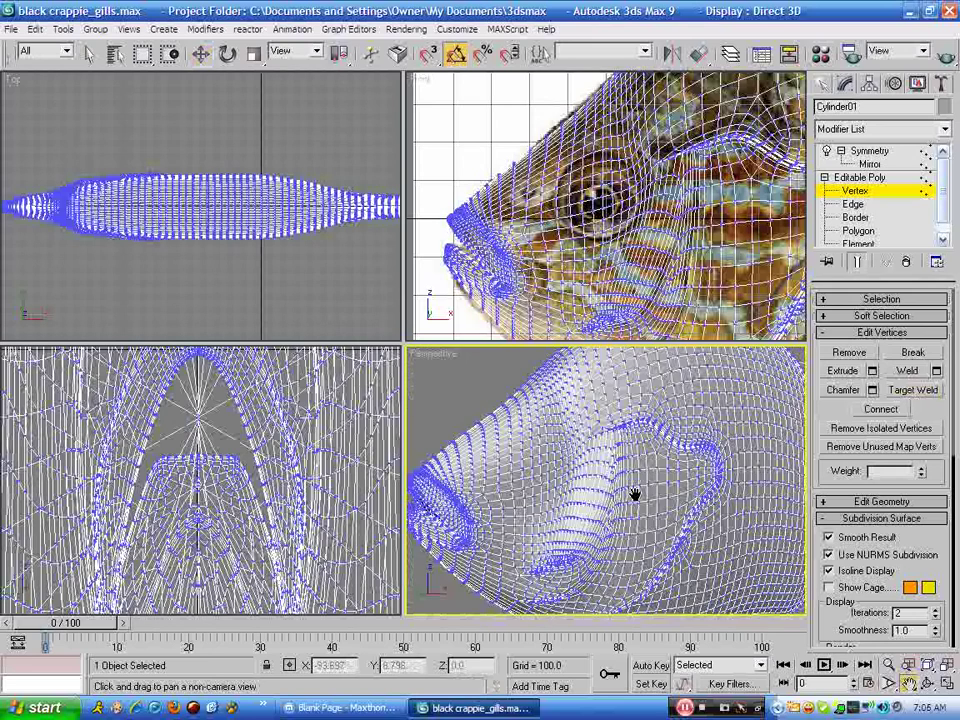
key("shift+q")
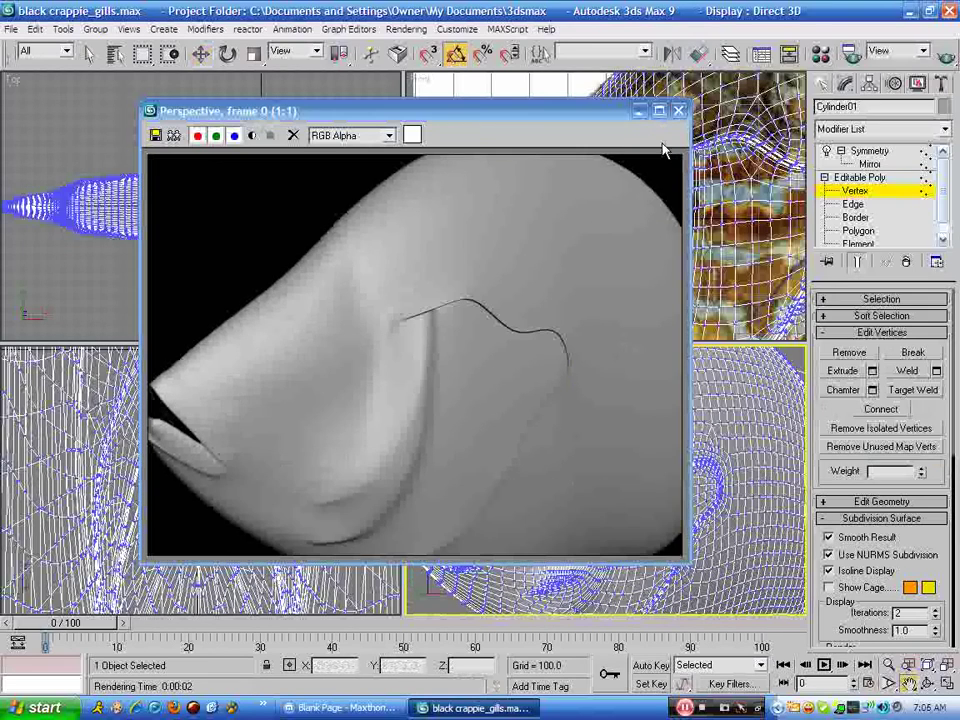
left_click(678, 112)
Step: Render the smoothed fish from another angle to check the gill slit and cheek
left_click_drag(626, 465, 615, 437)
scroll(732, 540, "down", 3)
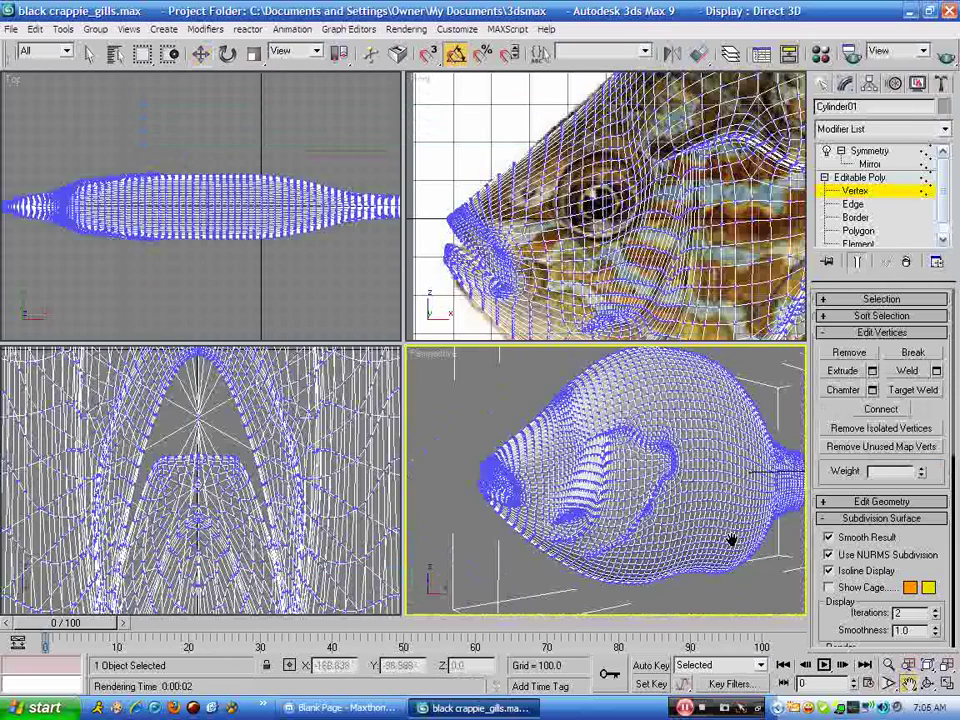
key("ctrl+r")
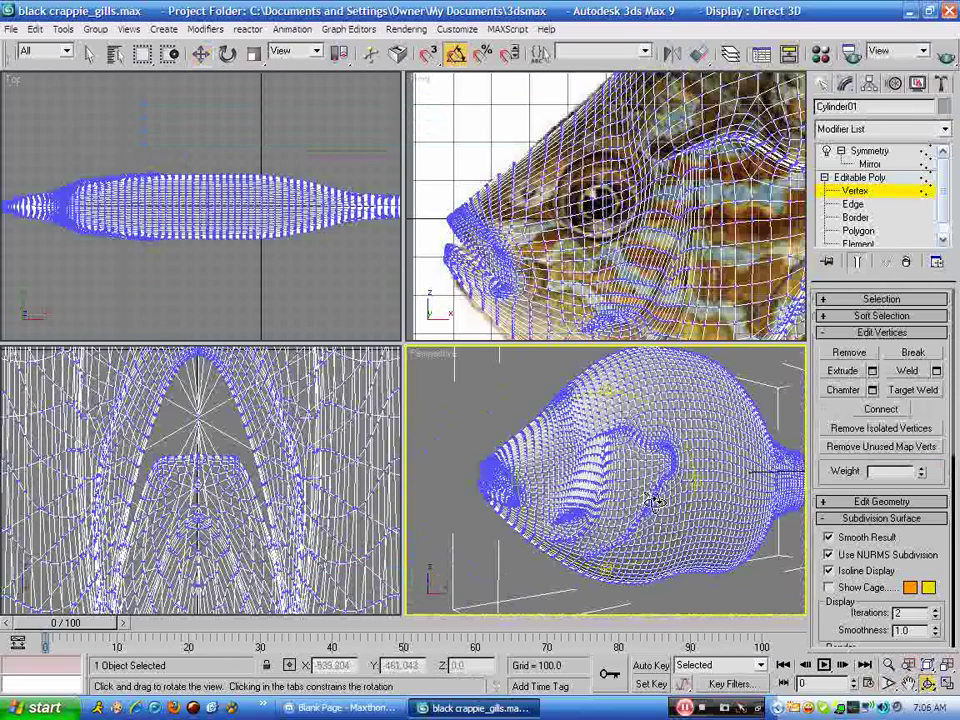
scroll(565, 535, "up", 6)
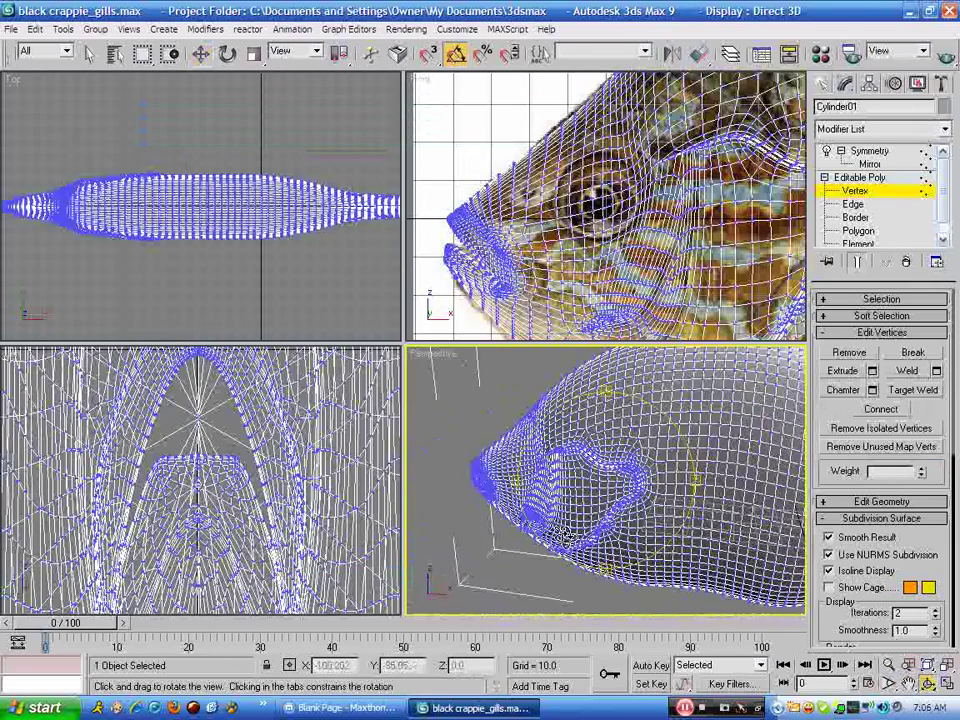
left_click_drag(564, 535, 614, 501)
key("F9")
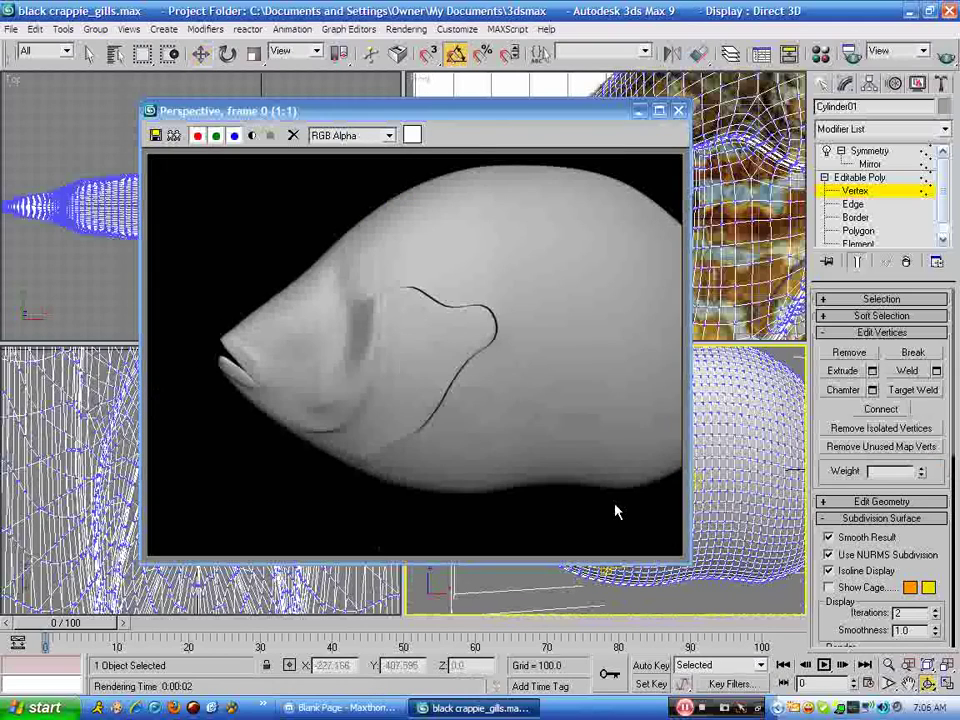
left_click(678, 112)
Step: Maximize the front view around the eye and turn NURMS subdivision off
right_click(440, 158)
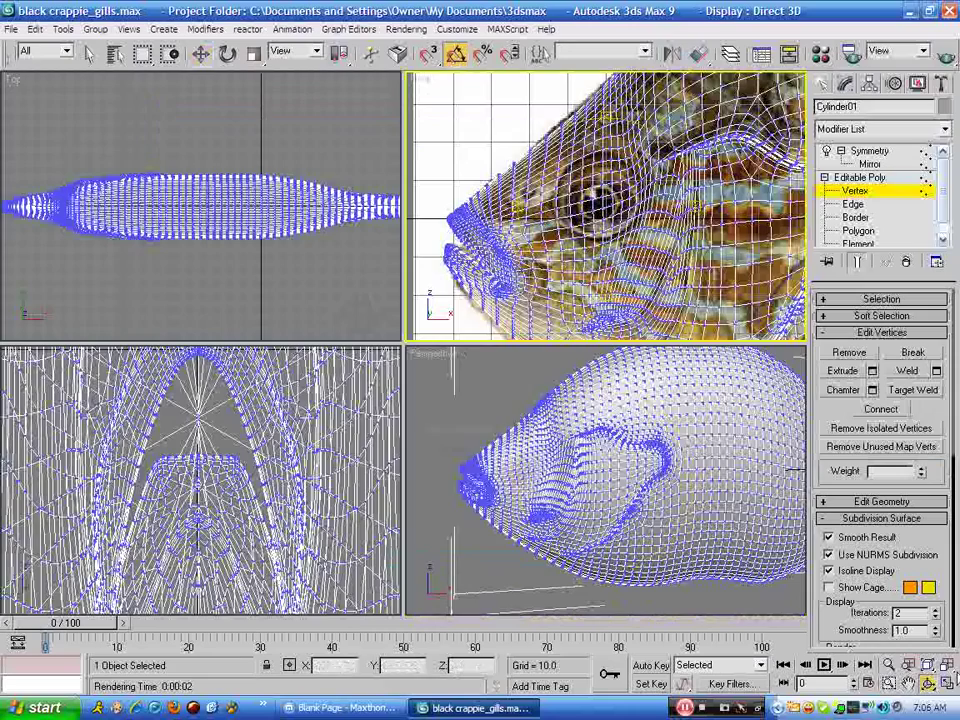
left_click(947, 683)
left_click(908, 683)
left_click_drag(321, 441, 407, 479)
scroll(343, 445, "up", 5)
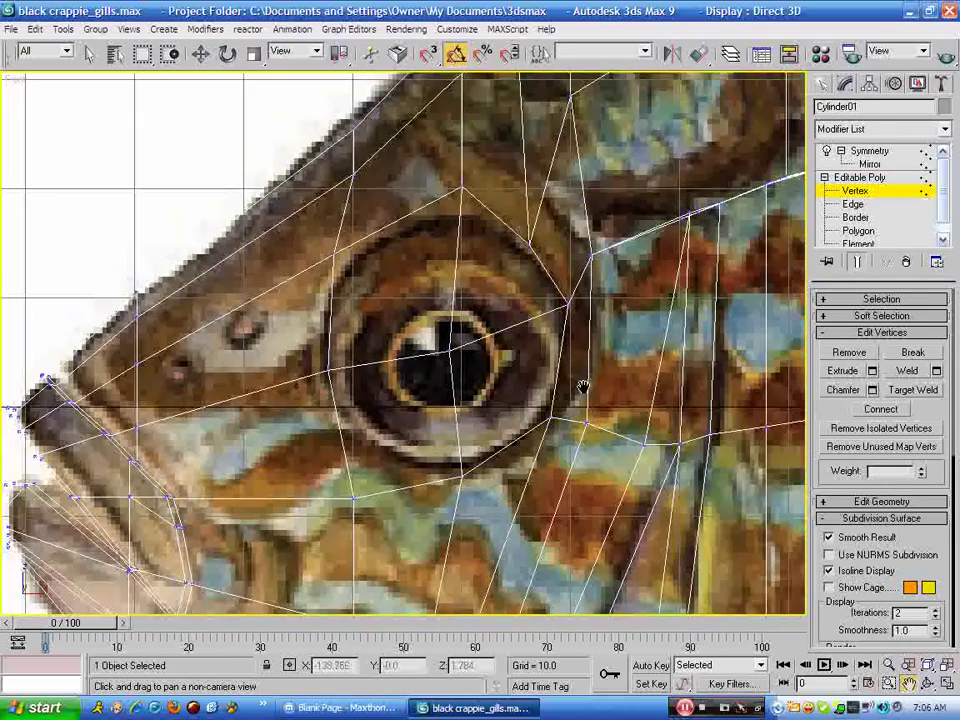
Step: Select the four polygons that cover the eye in the front view
left_click(861, 232)
key("w")
left_click(530, 290)
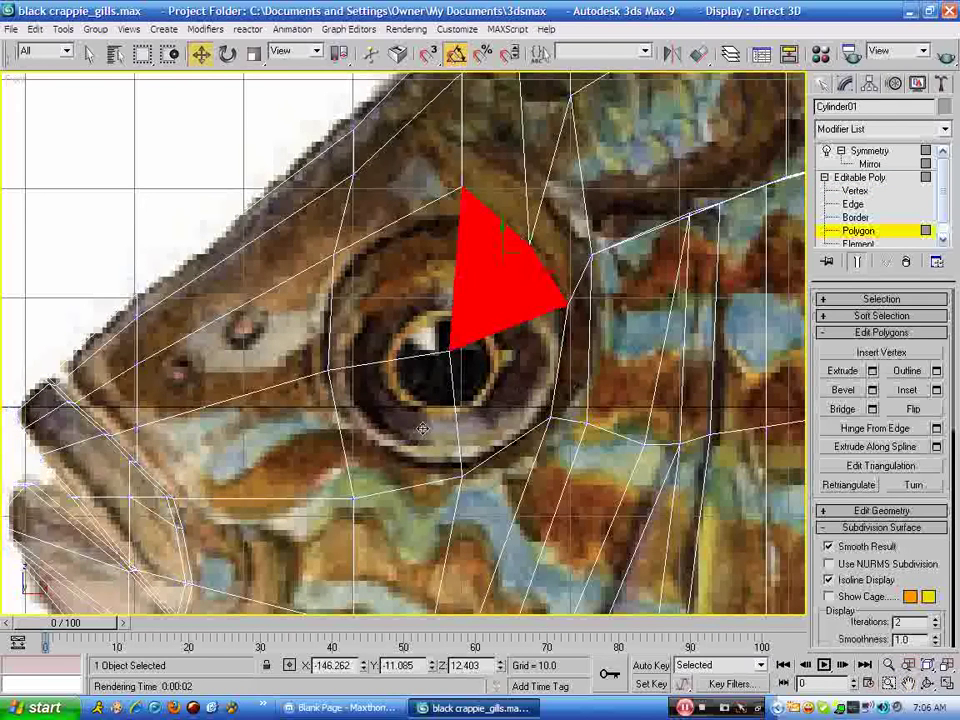
left_click(490, 405, "ctrl")
left_click(423, 428, "ctrl")
left_click(414, 302, "ctrl")
scroll(420, 300, "down", 2)
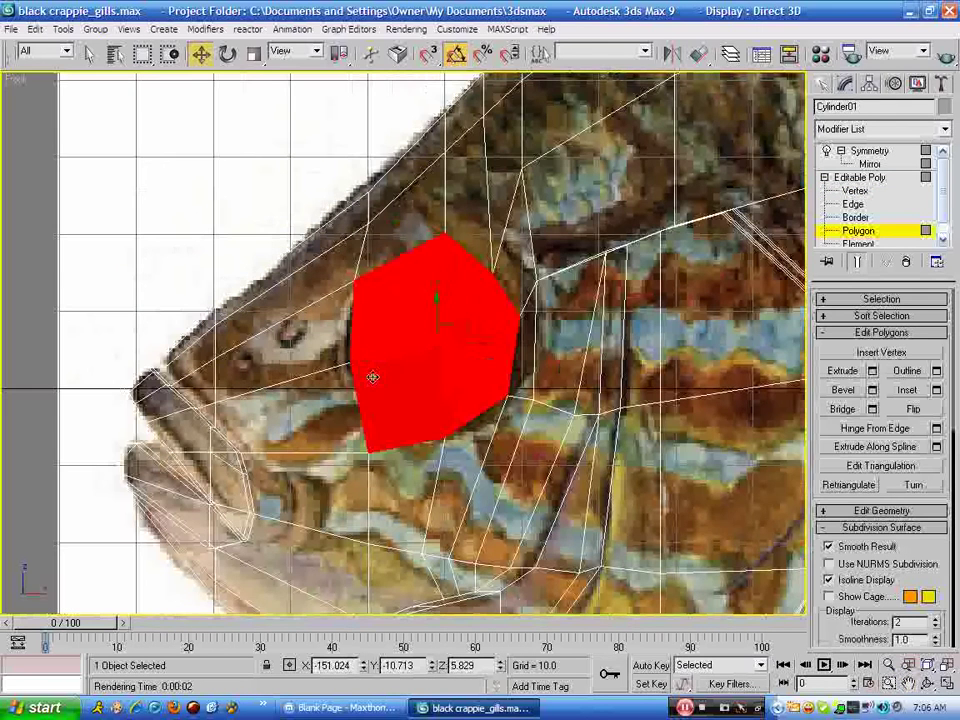
left_click(862, 230)
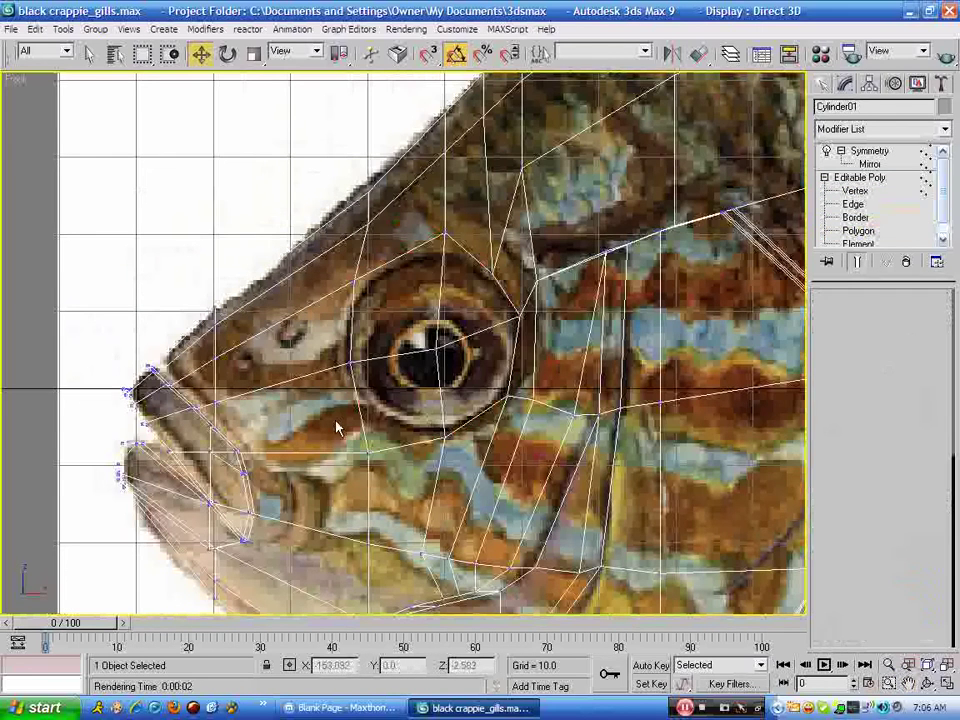
Step: Move the eye's lower front vertex up and back onto the rim and lower the top vertex slightly to round the outline
left_click(369, 452)
left_click_drag(381, 438, 392, 412)
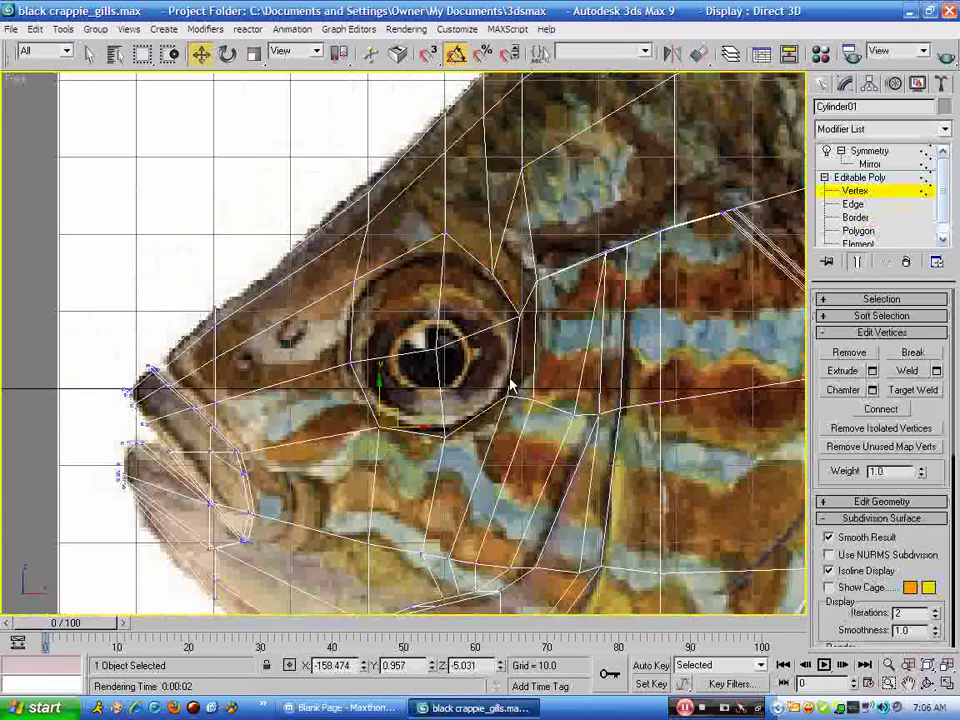
left_click(445, 231)
left_click_drag(443, 203, 444, 212)
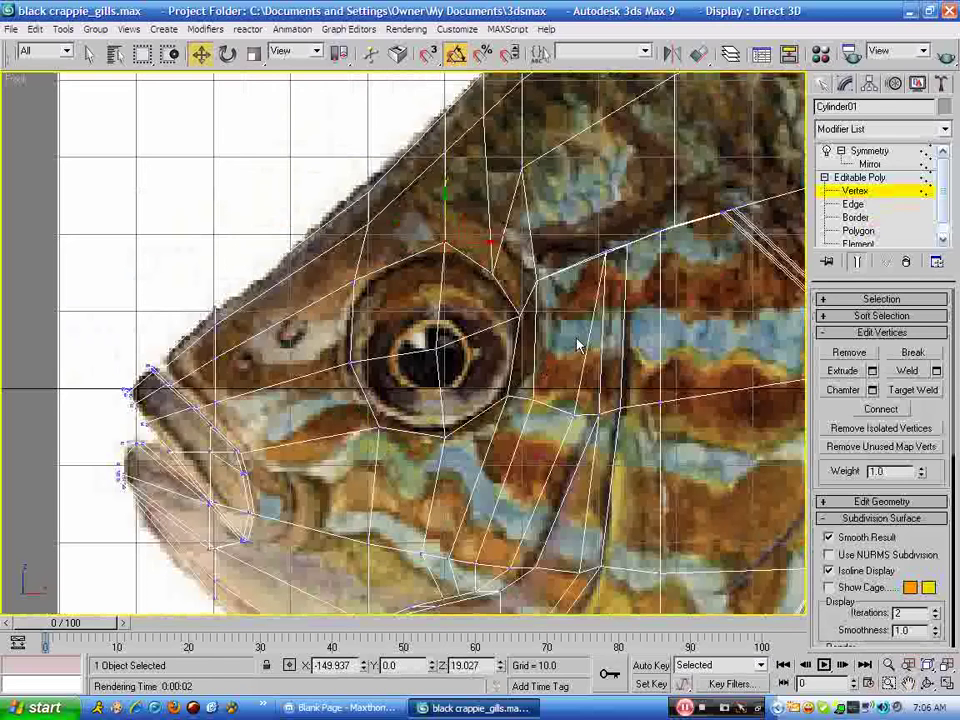
Step: Extrude the eye polygons inward as a group with a height of -3.903 and fit them, scaled down, inside the eye outline
left_click(860, 231)
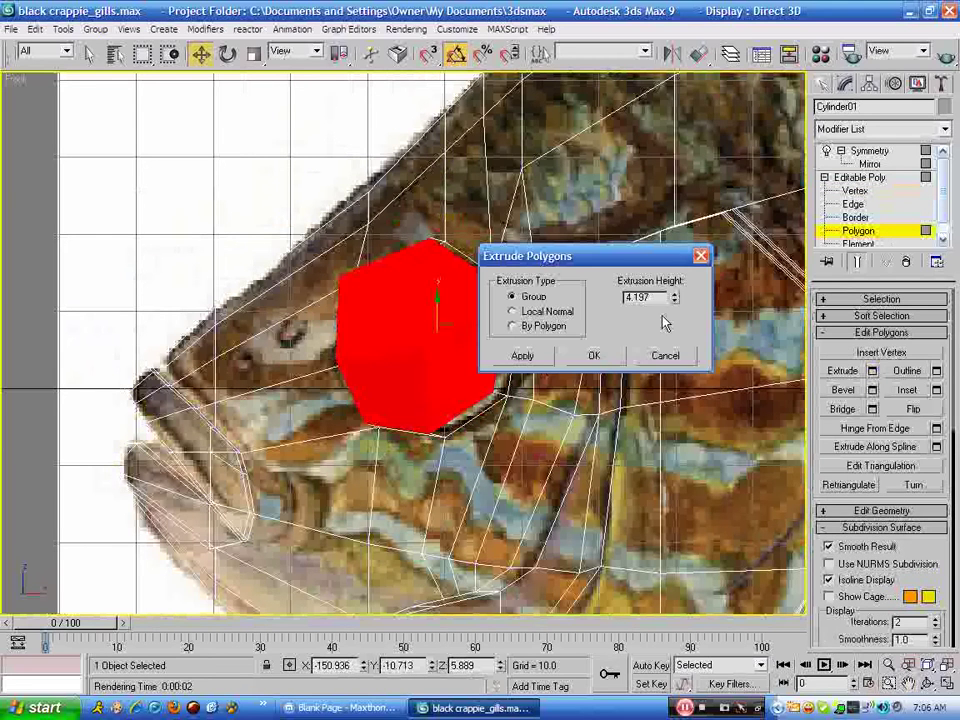
left_click_drag(678, 310, 624, 366)
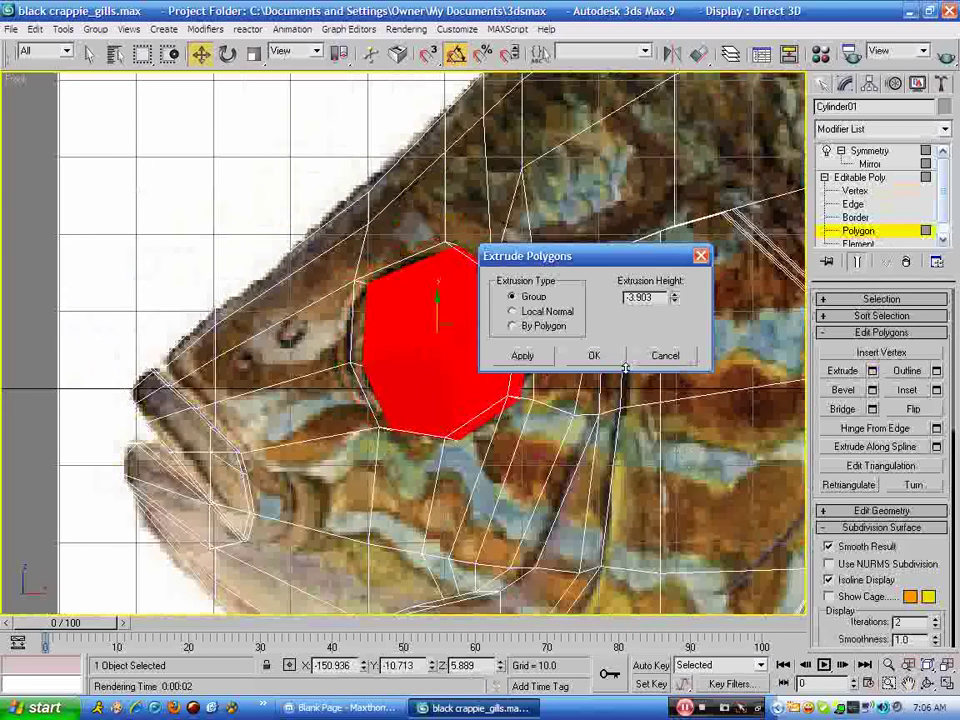
left_click(598, 357)
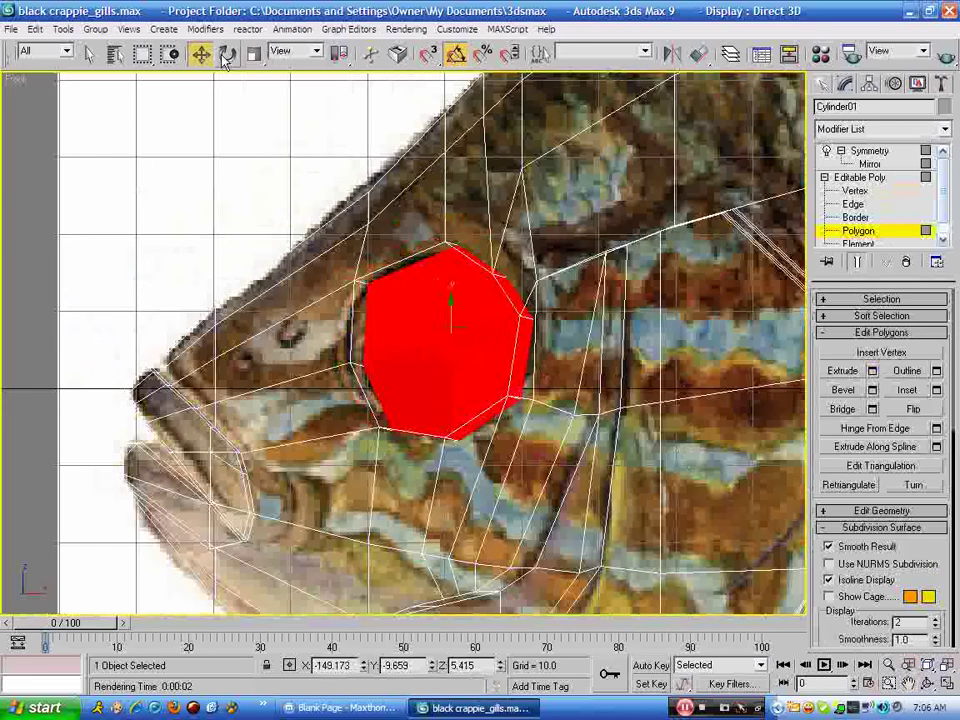
left_click_drag(489, 349, 436, 357)
left_click(256, 57)
Step: Extrude the eye polygons inward by another -3.903 and recentre them in the eye, scaled to about 78%
left_click(872, 371)
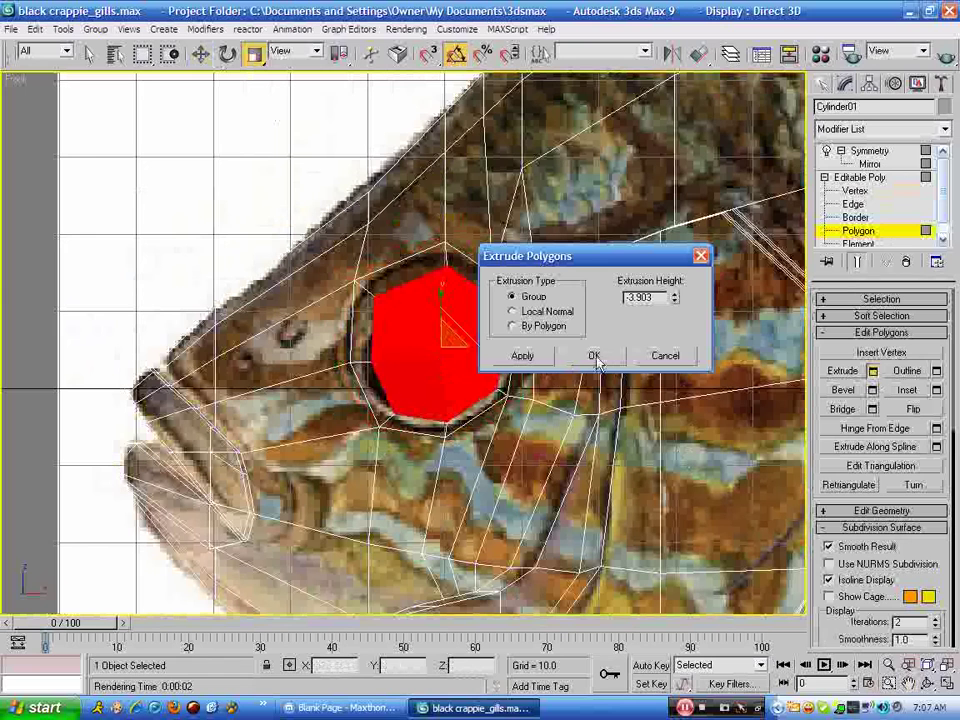
left_click(595, 358)
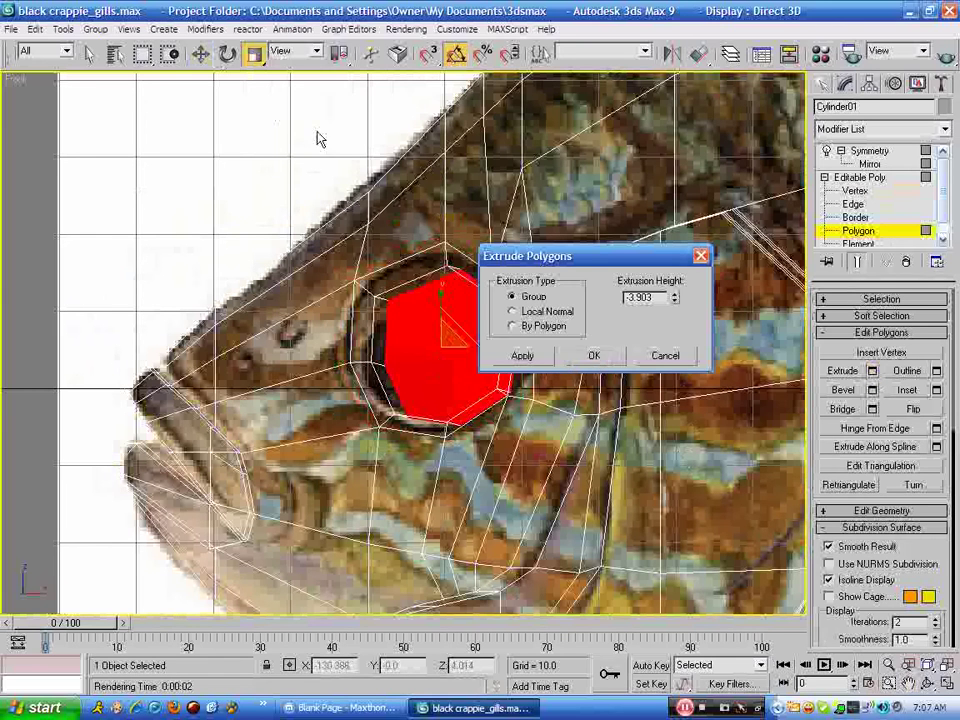
left_click(198, 55)
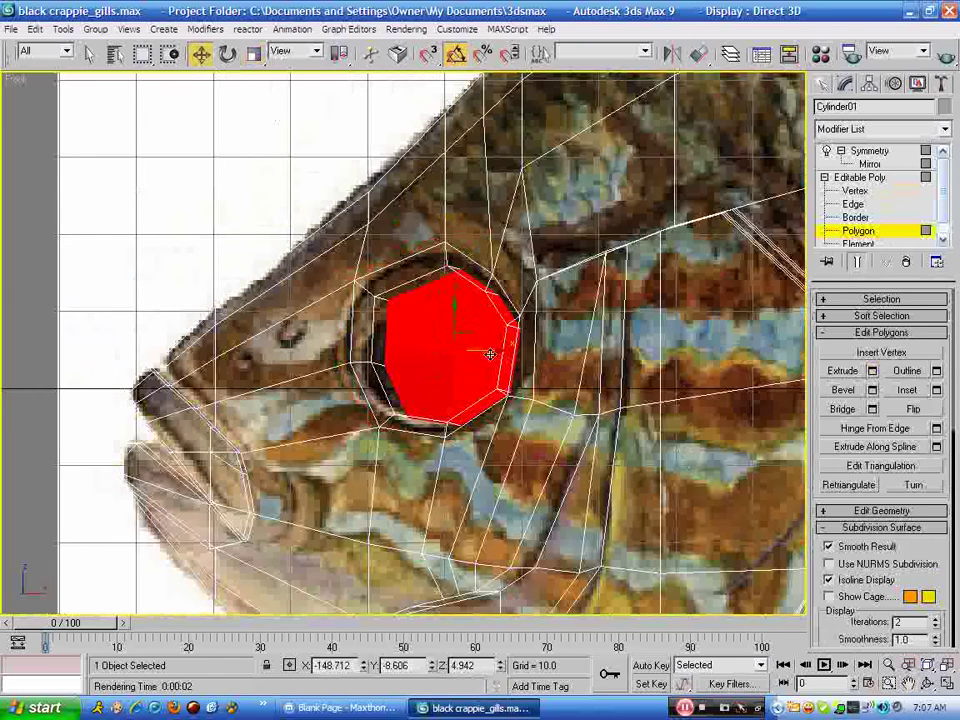
left_click_drag(486, 345, 472, 345)
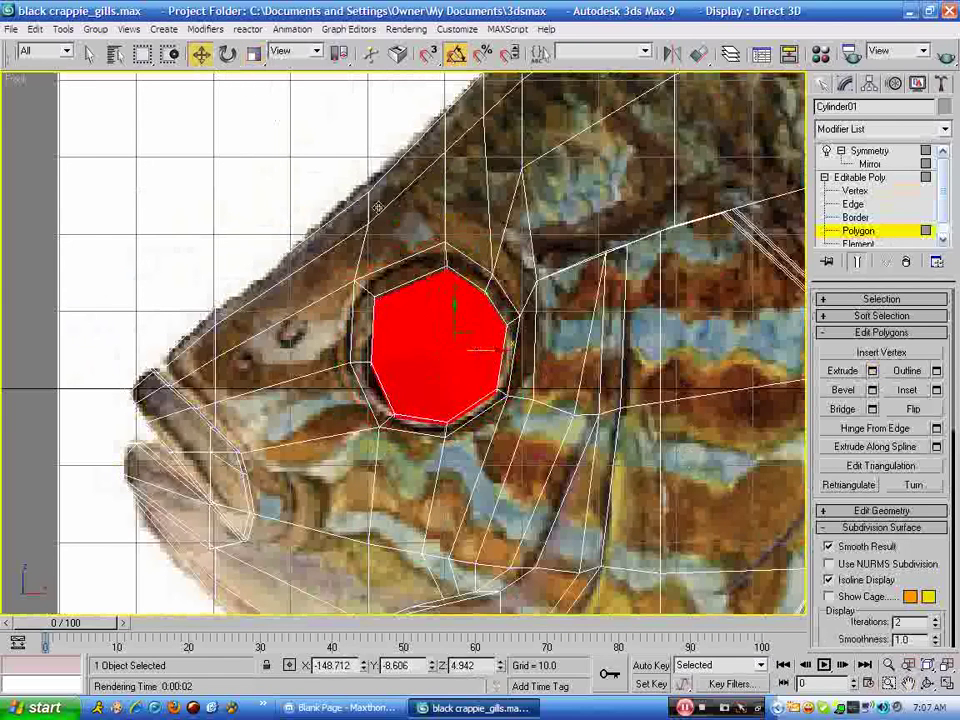
left_click(255, 55)
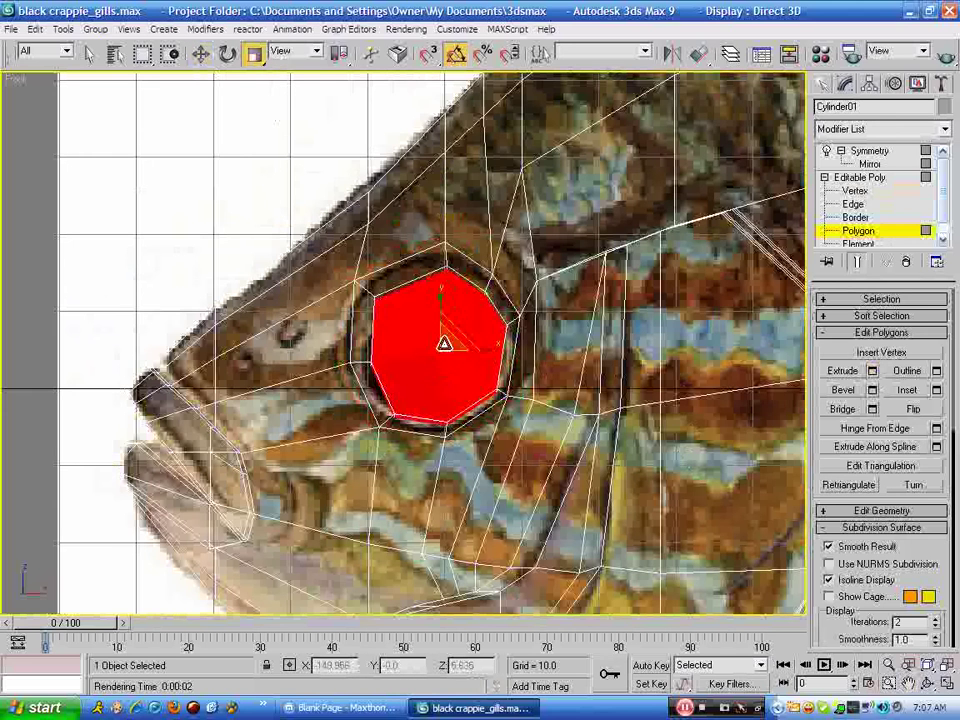
left_click_drag(444, 343, 476, 369)
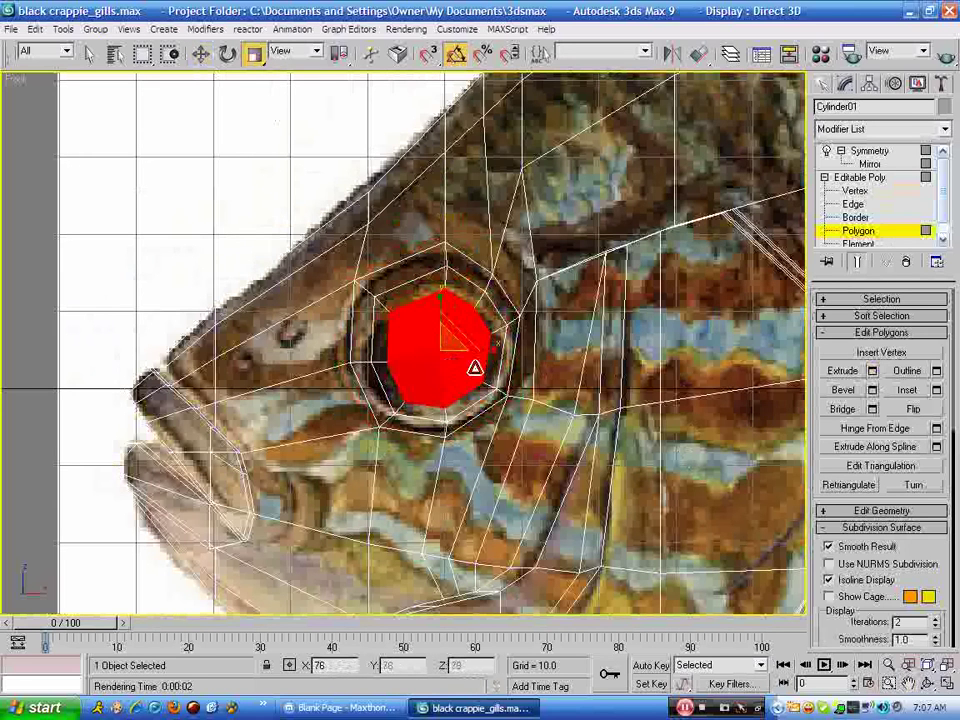
Step: Extrude the eye polygons inward as a group by -3.903 once more, recentre them in the eye and scale them to 70%
left_click(872, 371)
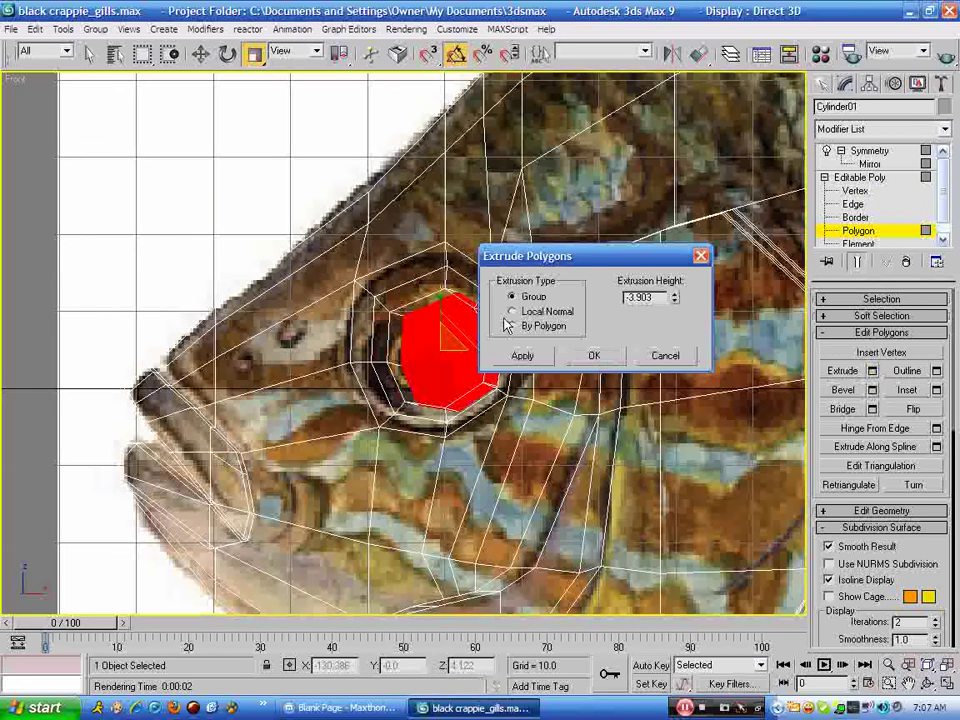
left_click(594, 354)
left_click(204, 55)
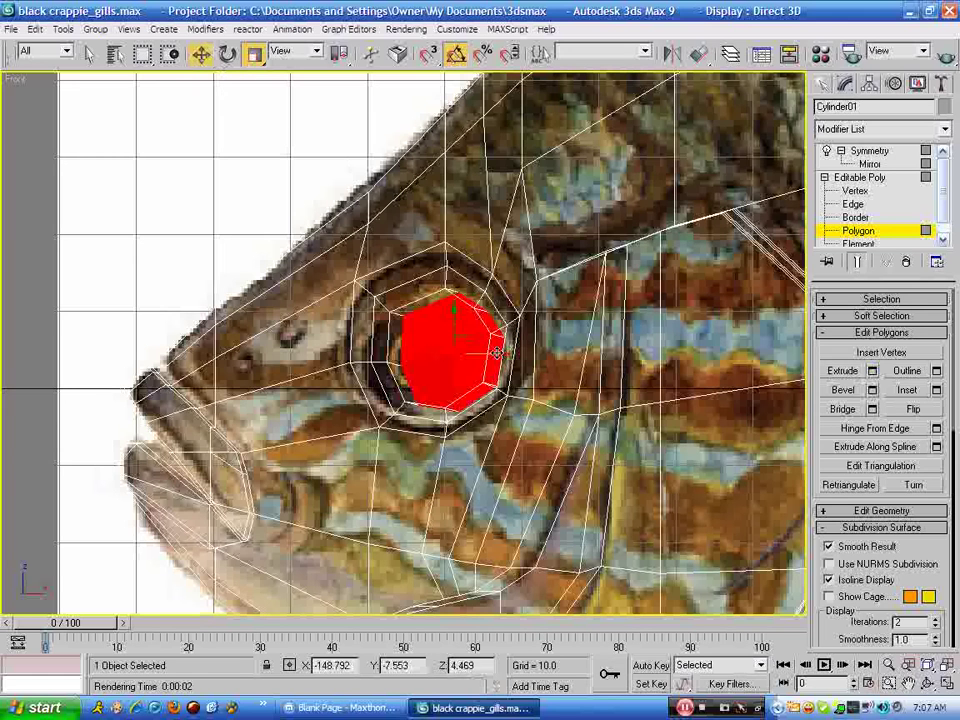
left_click_drag(498, 355, 481, 355)
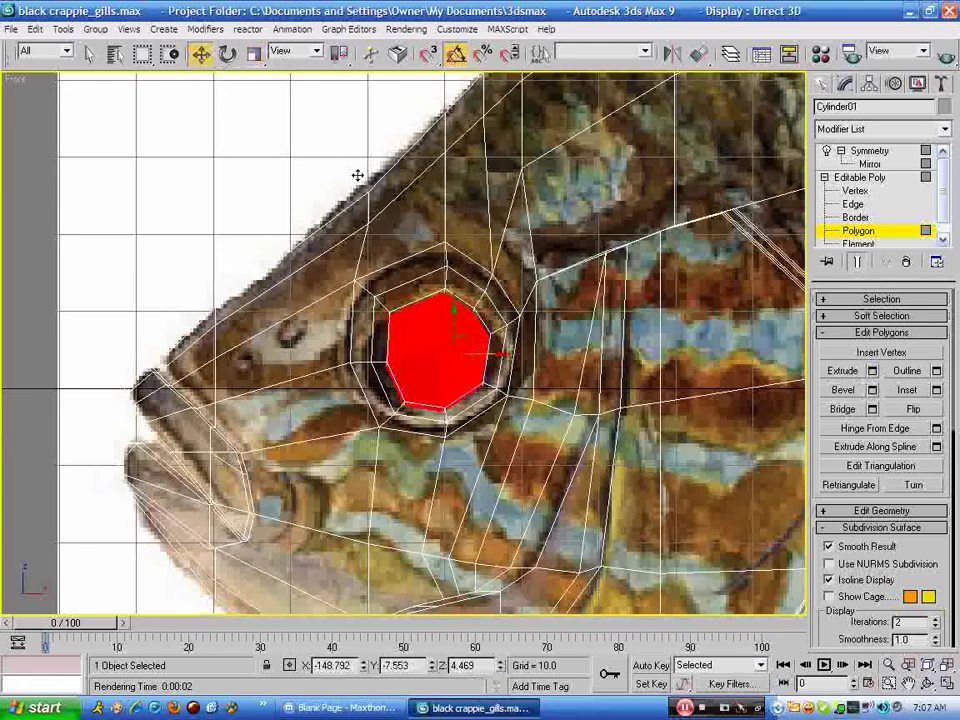
left_click(254, 55)
left_click_drag(450, 343, 538, 385)
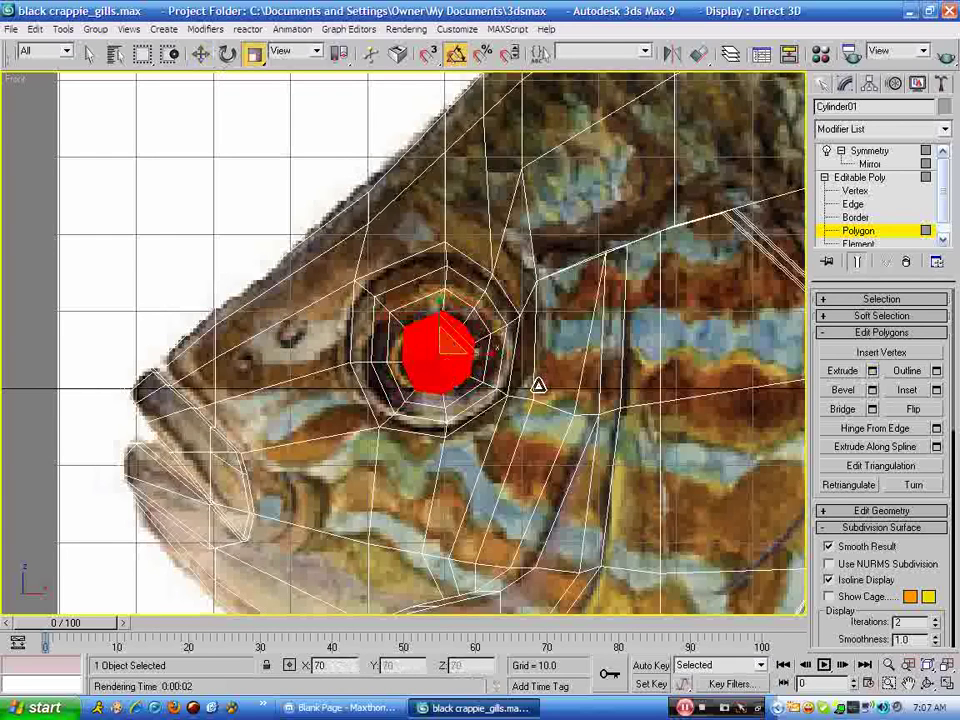
Step: Enable NURMS subdivision and render the perspective view to check the smoothed eye socket
left_click(840, 565)
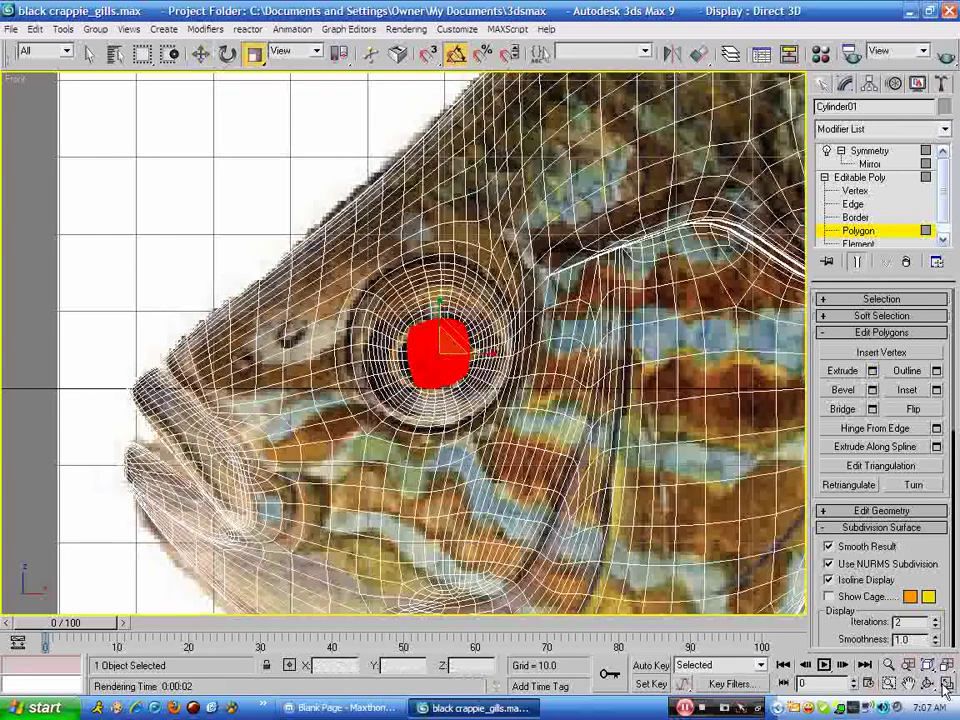
left_click(945, 686)
left_click(908, 684)
left_click(652, 486)
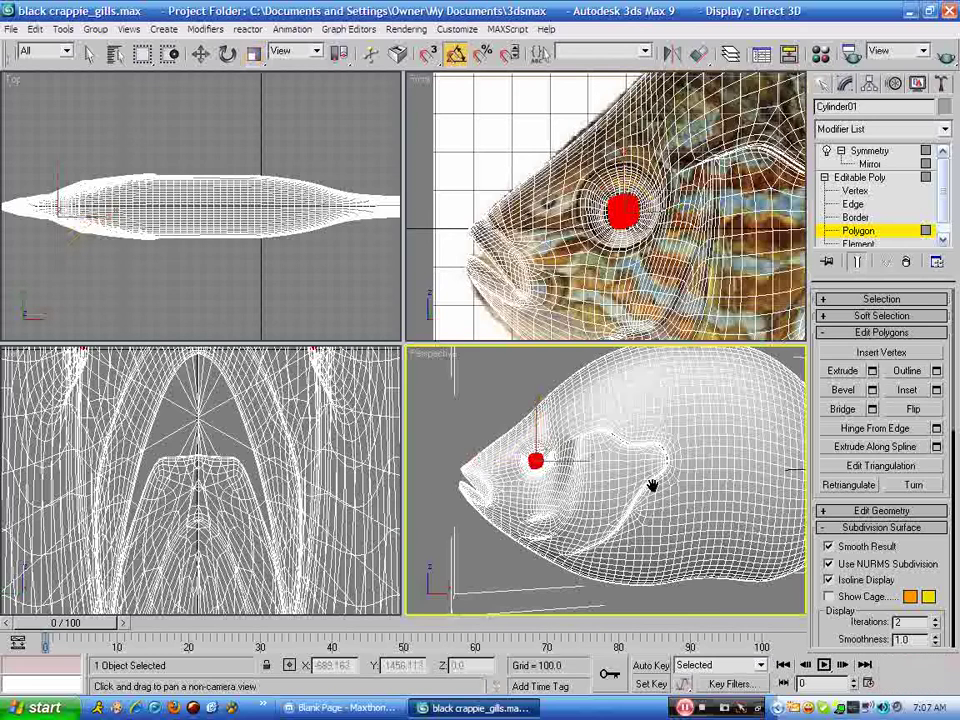
key("shift+q")
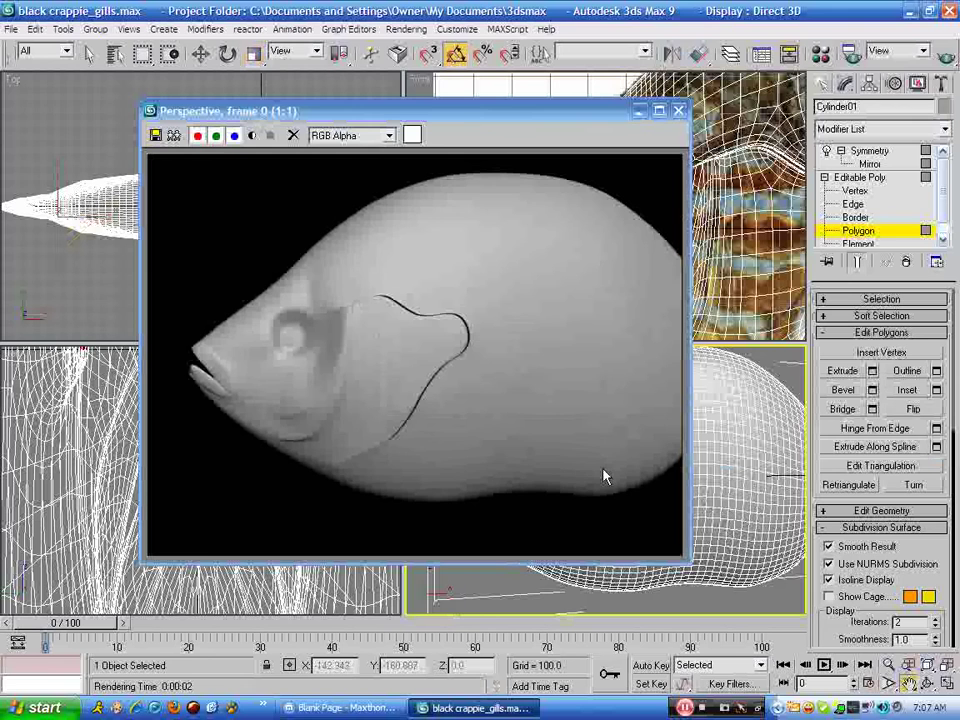
left_click(678, 110)
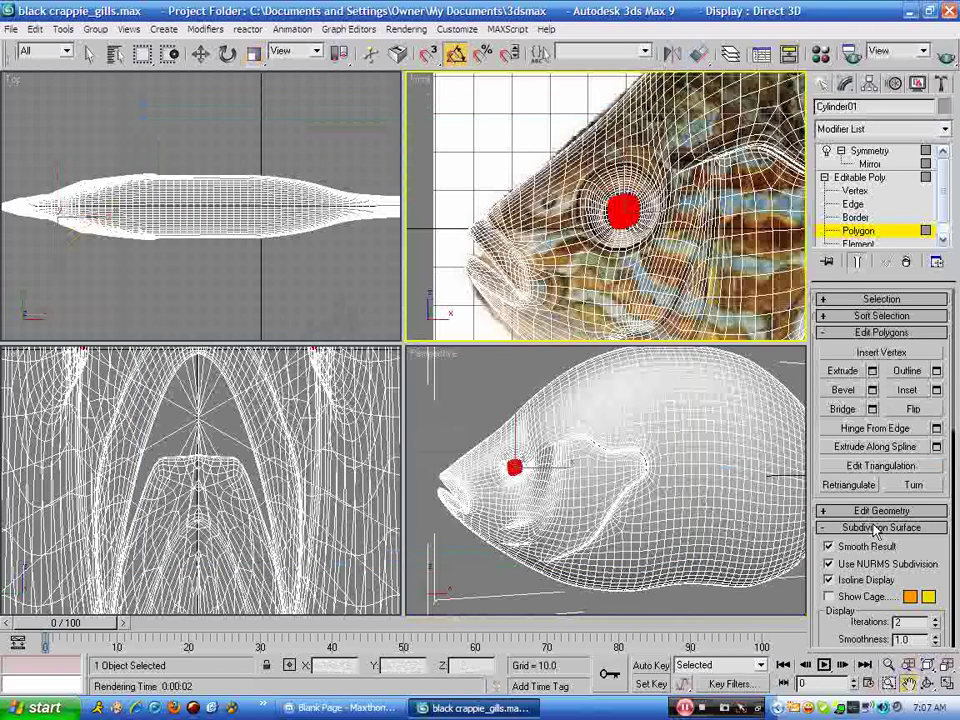
Step: Turn off NURMS subdivision and cut a new edge above the eye, from the vertex behind it to the rim's upper front vertex
scroll(544, 454, "up", 10)
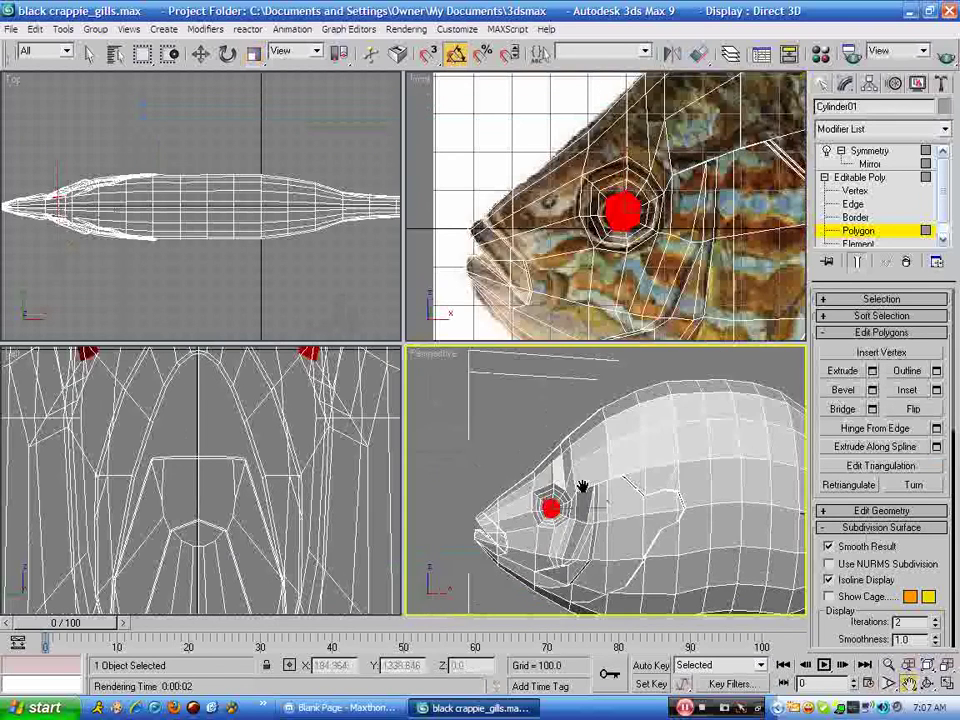
scroll(656, 458, "down", 3)
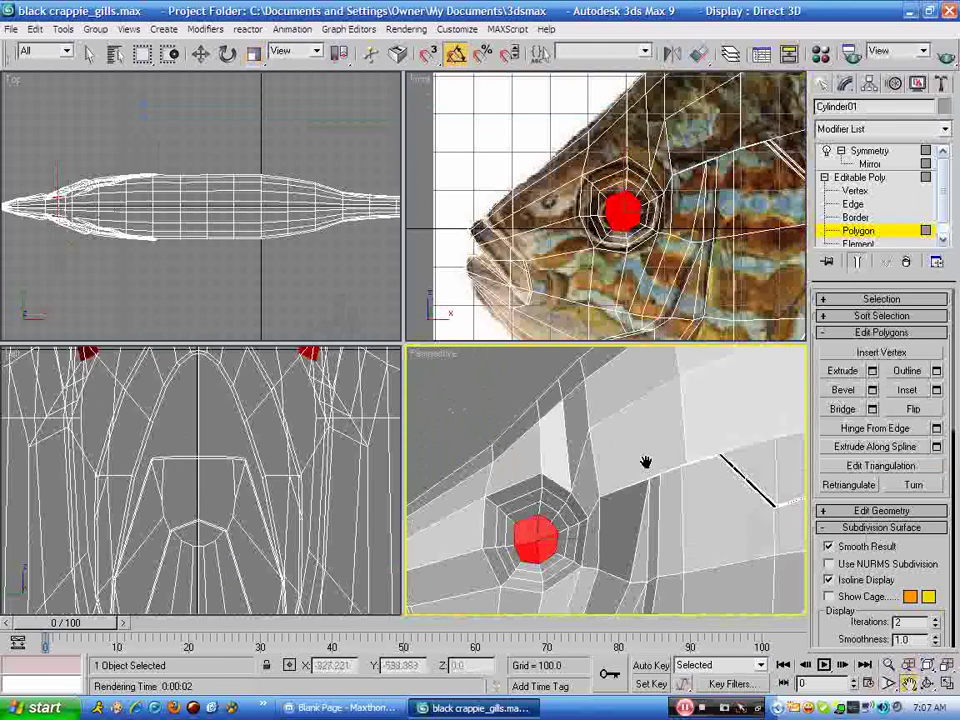
middle_click_drag(645, 462, 643, 469)
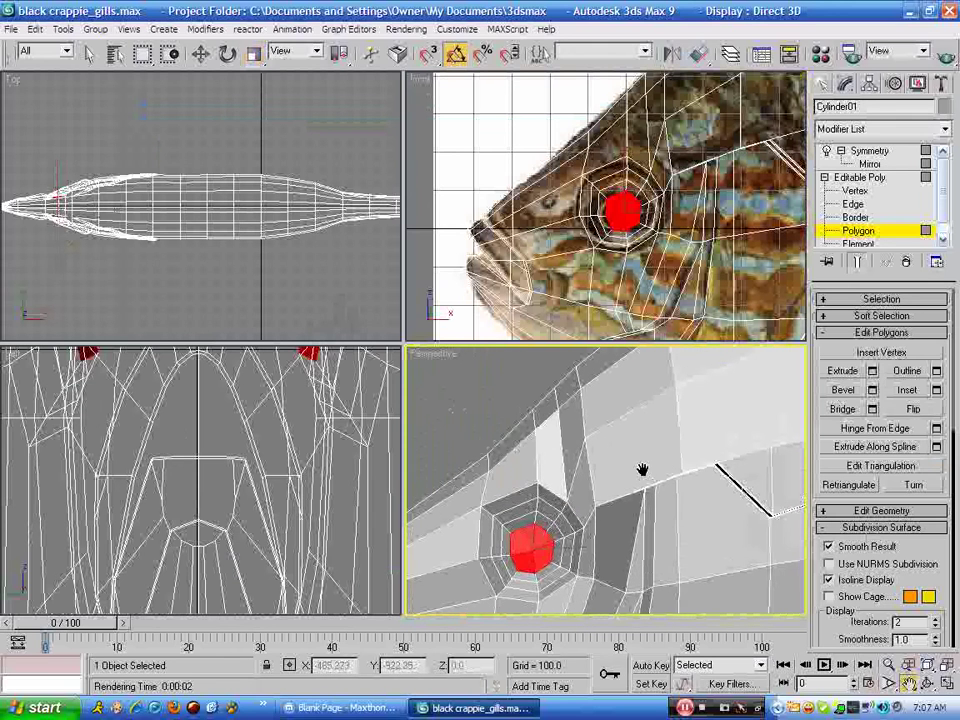
left_click(927, 684)
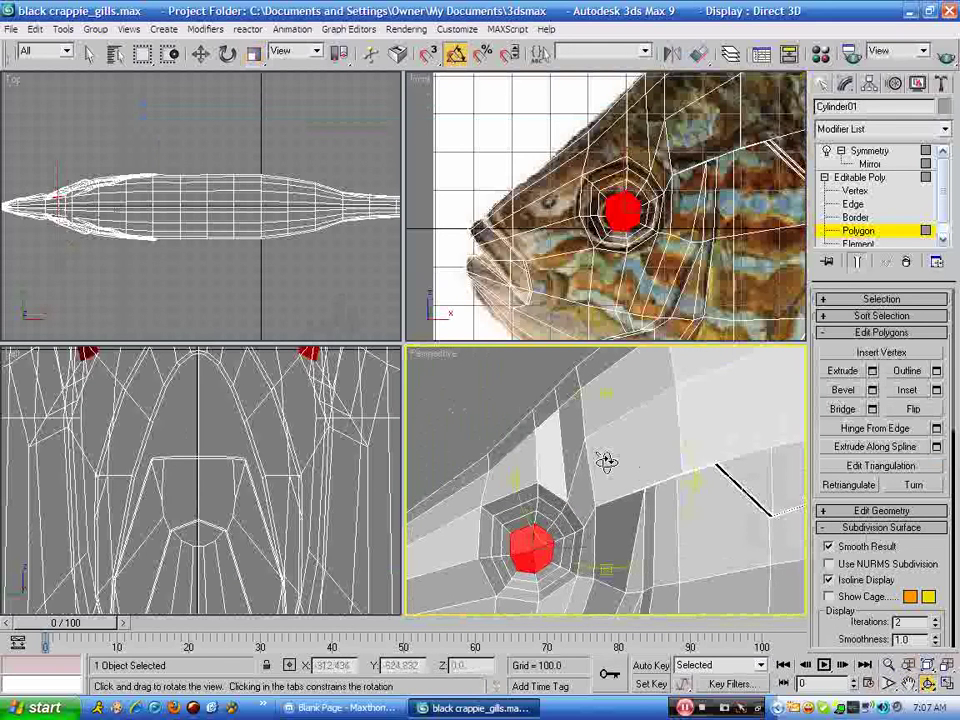
left_click(201, 54)
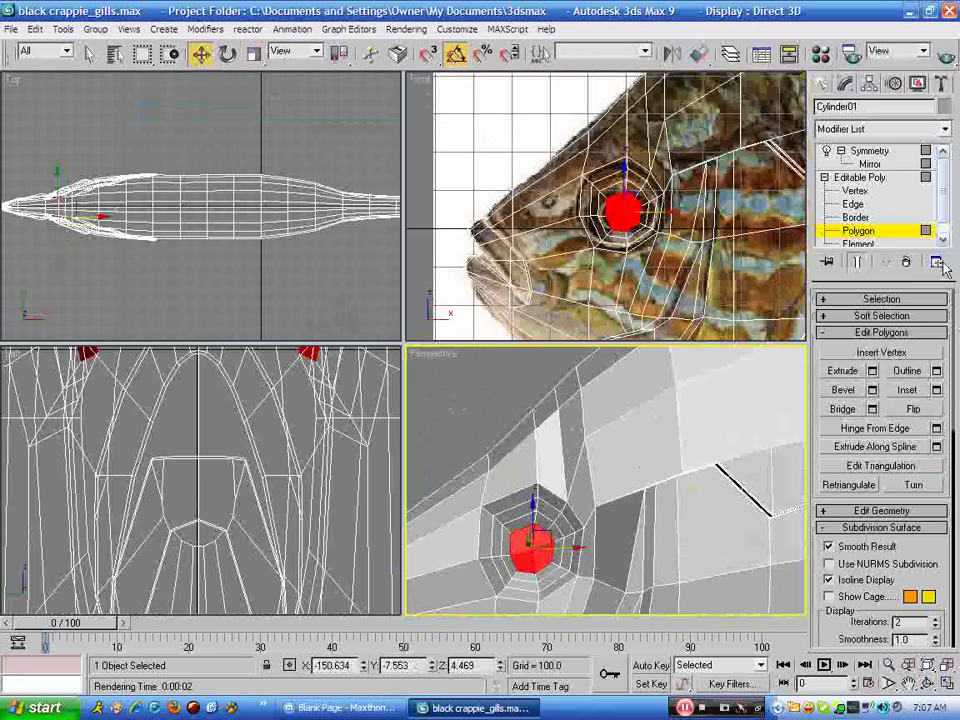
left_click(905, 333)
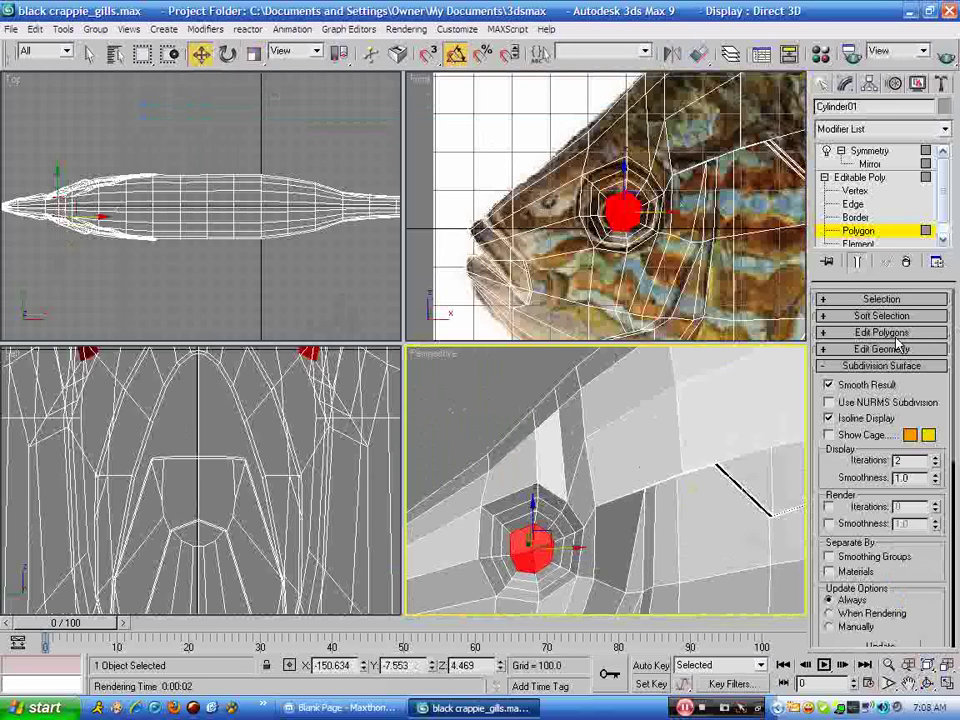
left_click(892, 350)
left_click(911, 450)
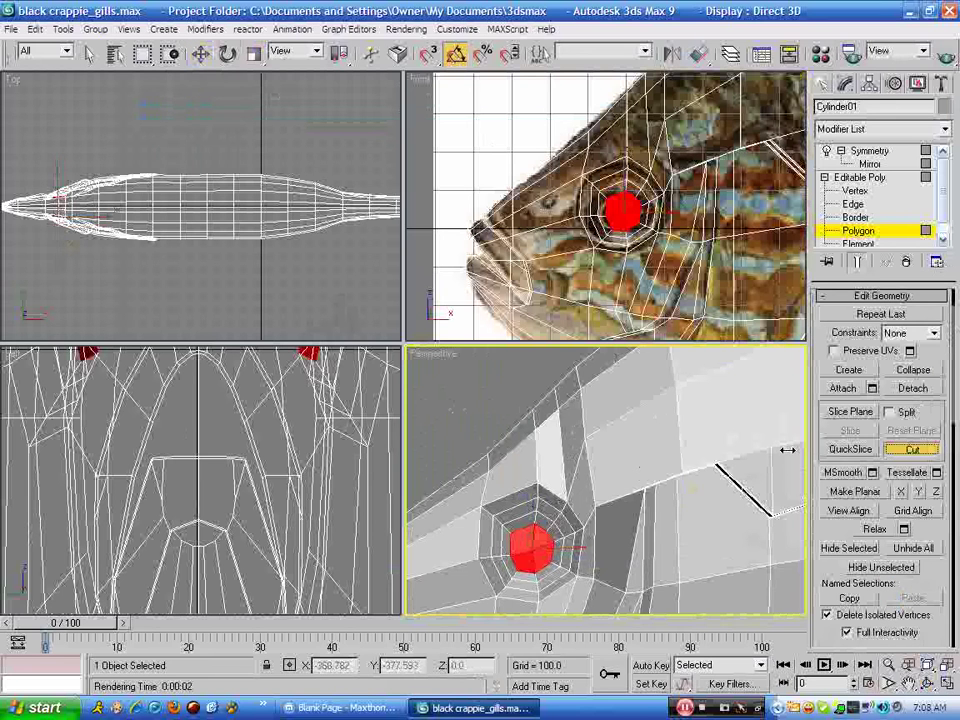
left_click(554, 447)
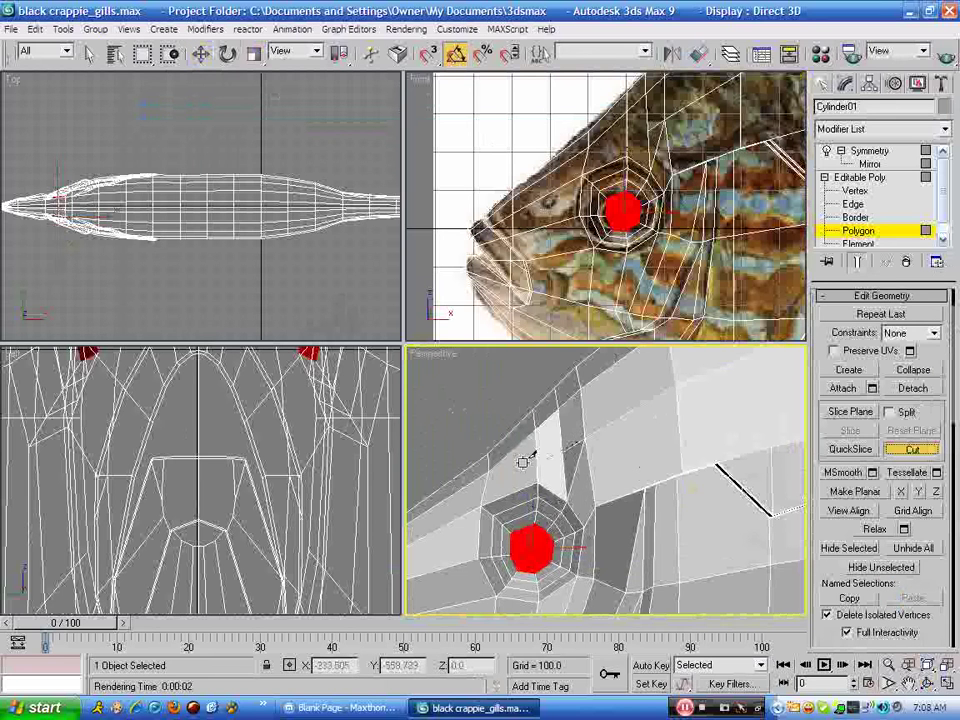
left_click(480, 507)
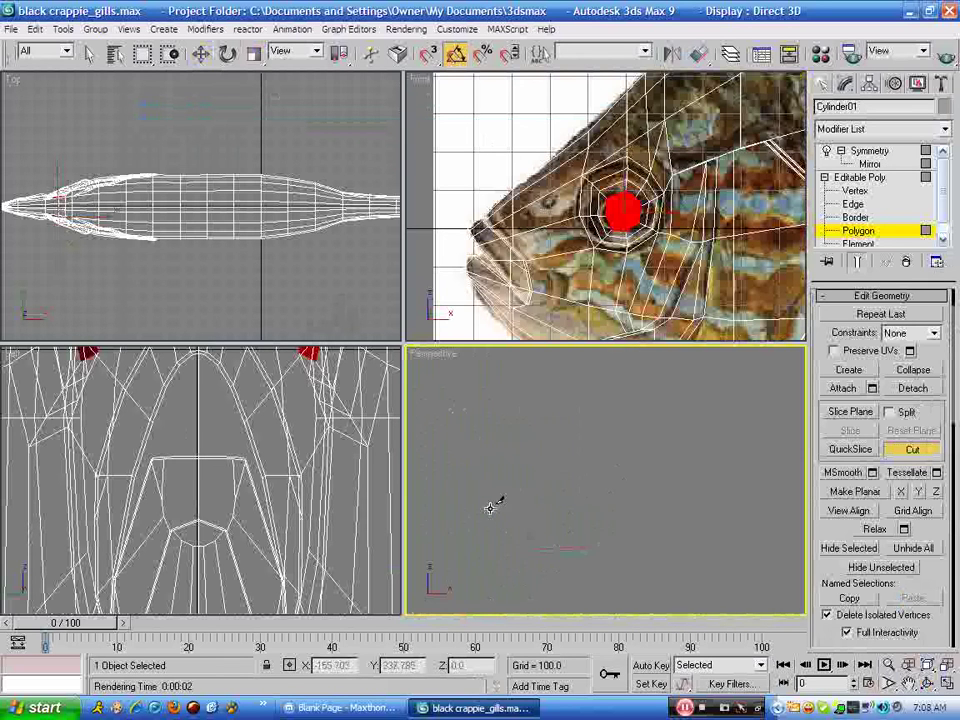
left_click(912, 450)
key("w")
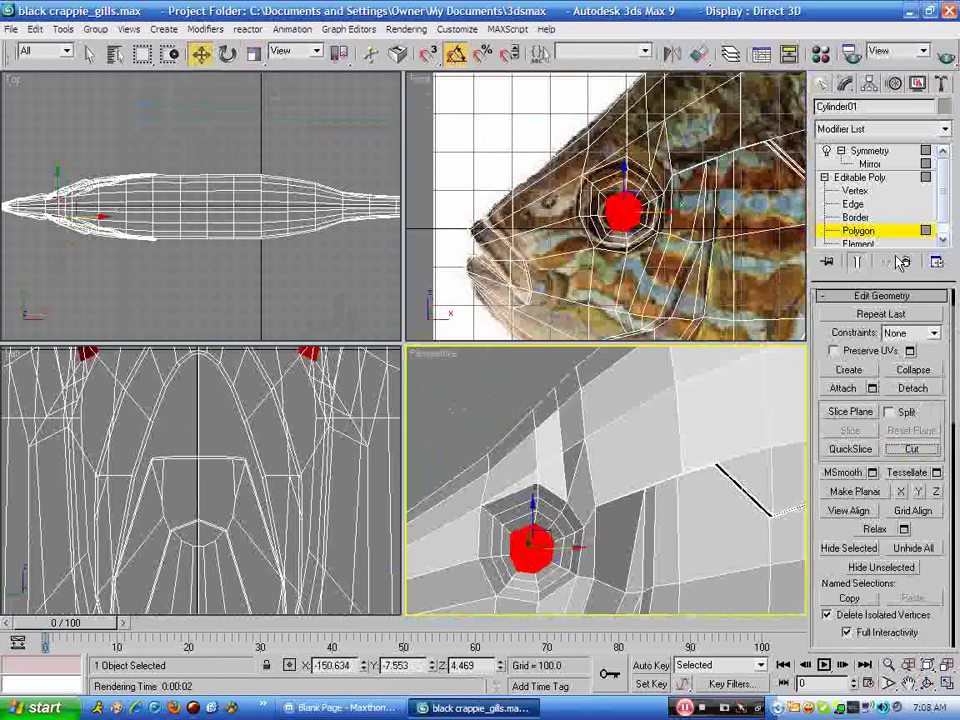
Step: Move the cut vertex above the rear of the eye slightly outward in the top view, to a Y of about -9.964
key("1")
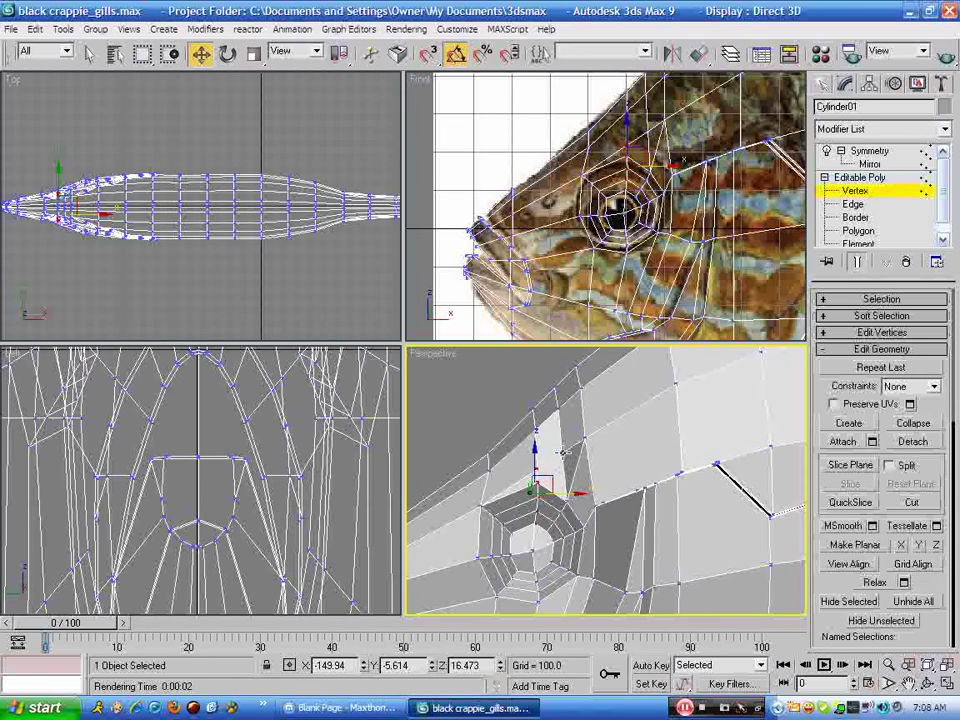
left_click(563, 453)
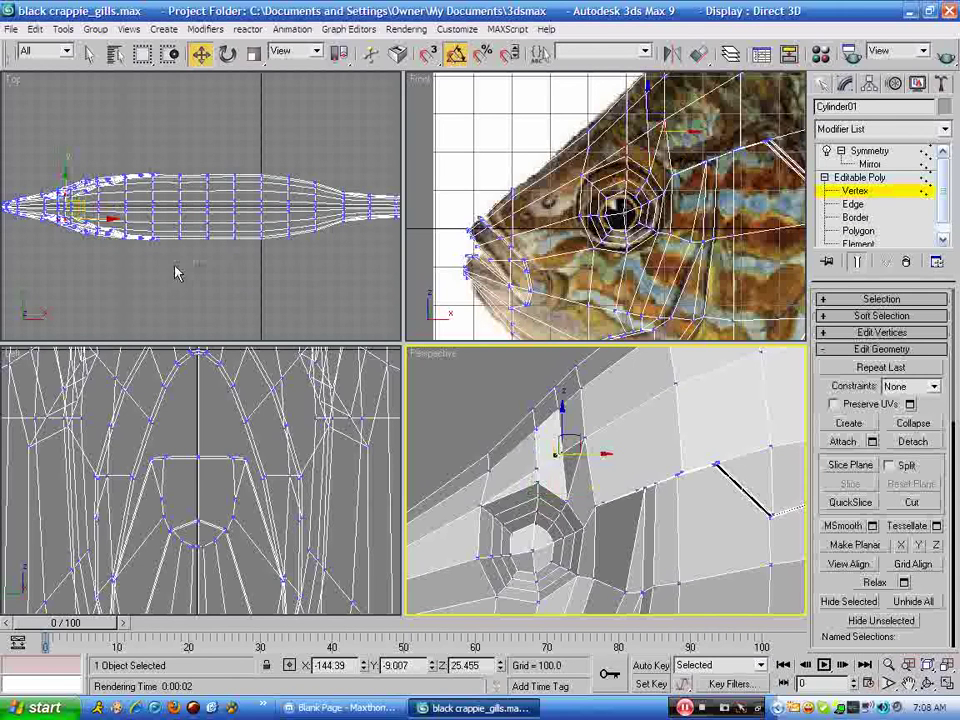
left_click(135, 205)
mouse_move(67, 176)
left_mouse_down()
mouse_move(70, 203)
mouse_move(68, 176)
left_mouse_up()
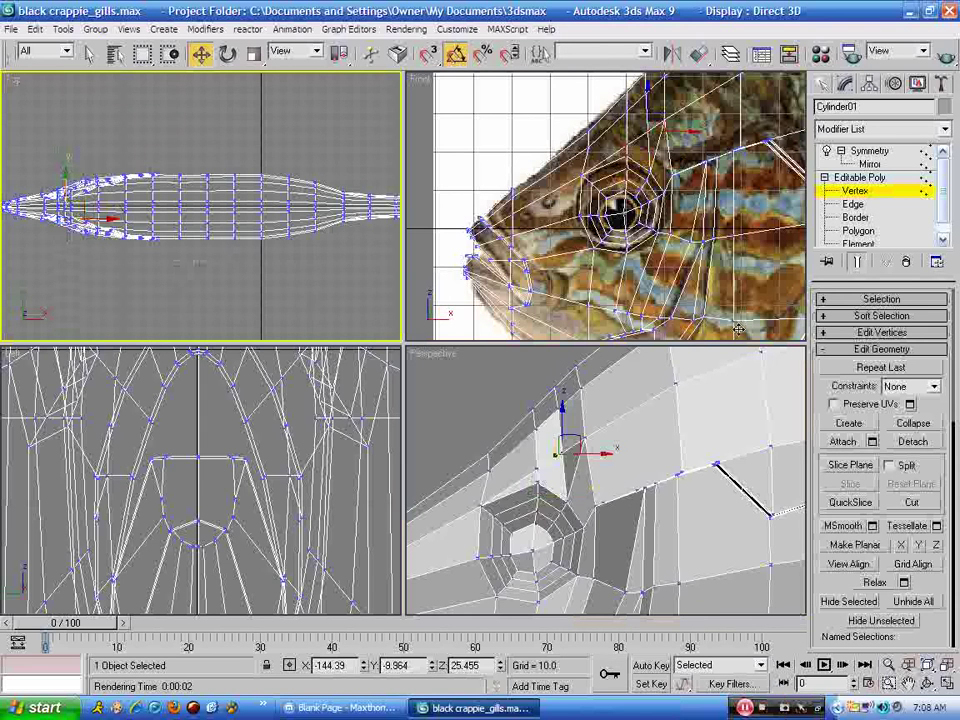
Step: Enable NURMS subdivision again and render the front view to examine the surface around the eye
left_click(845, 349)
left_click(829, 402)
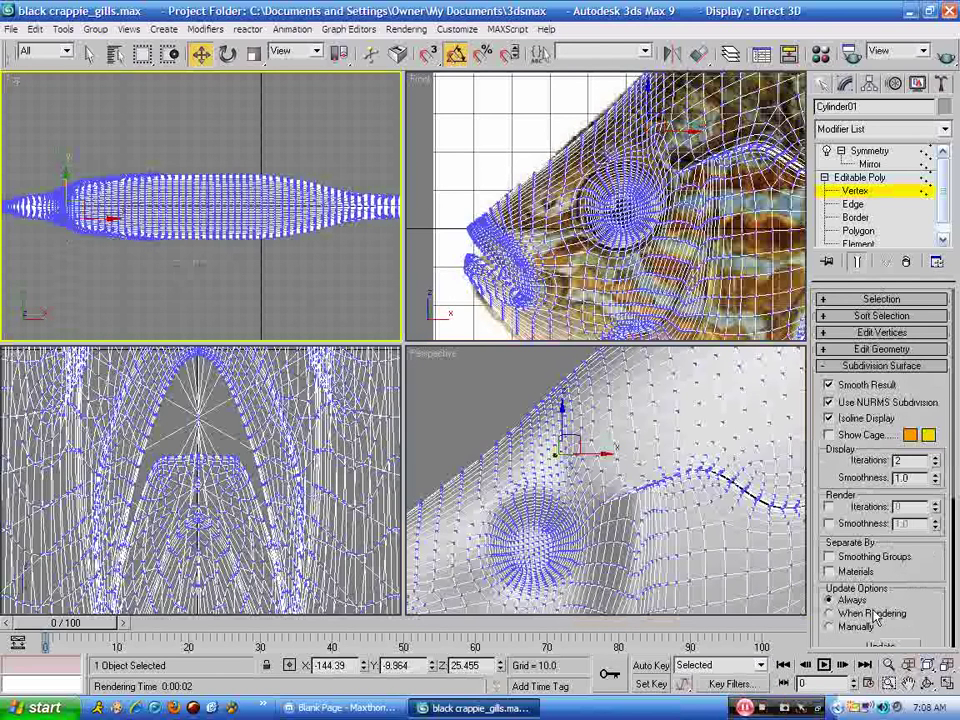
left_click(908, 683)
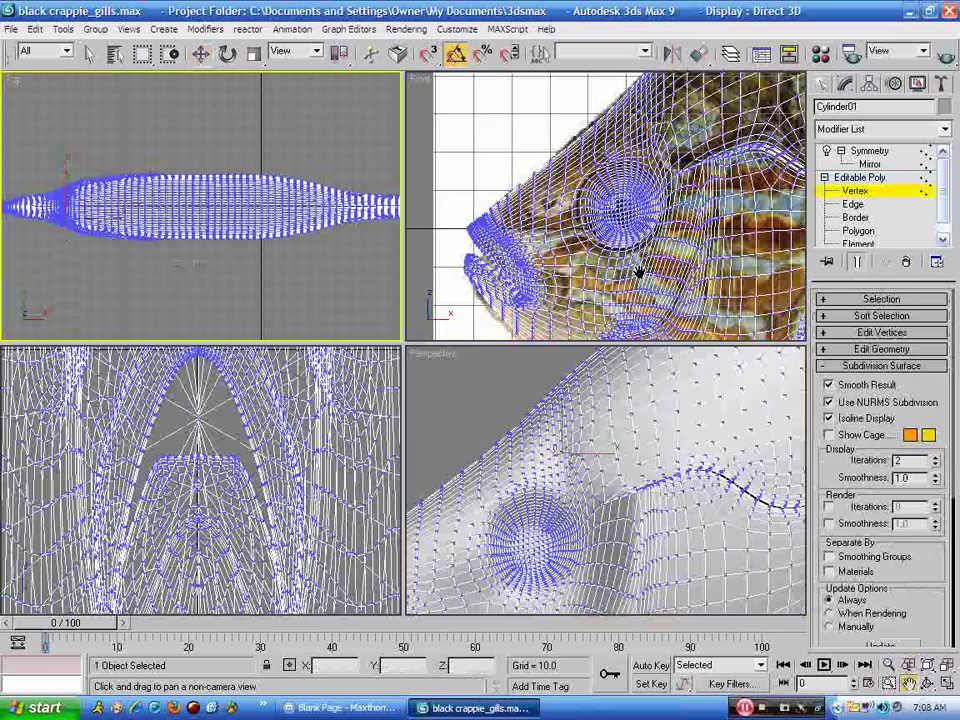
left_click(639, 272)
scroll(639, 272, "down", 2)
left_click_drag(699, 508, 671, 476)
scroll(688, 490, "down", 5)
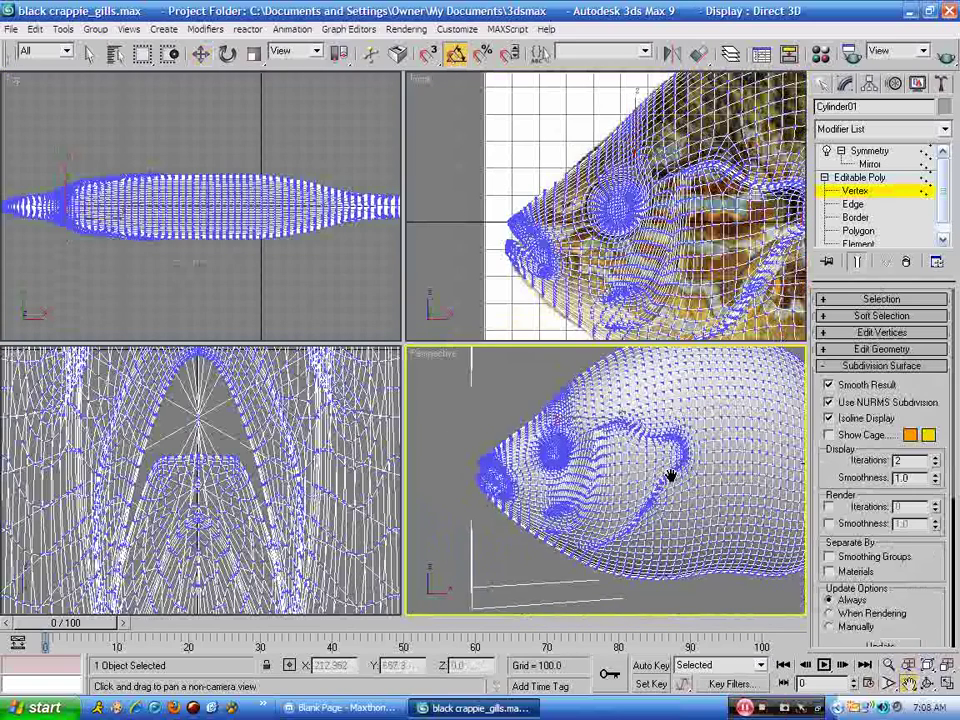
scroll(666, 490, "up", 2)
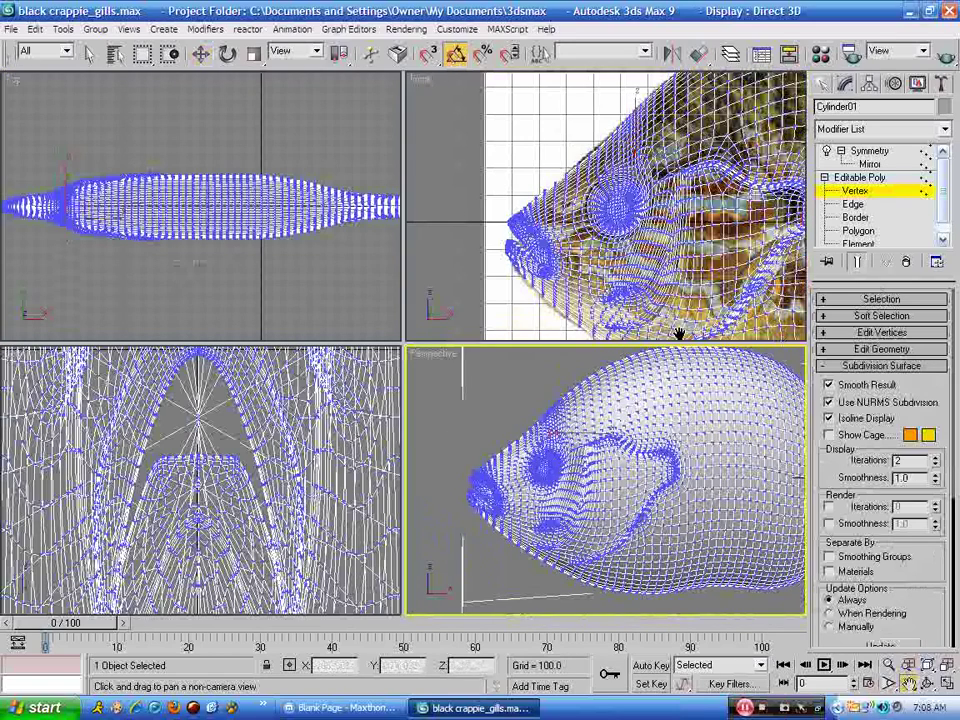
left_click_drag(666, 284, 556, 274)
scroll(604, 282, "down", 2)
key("shift+q")
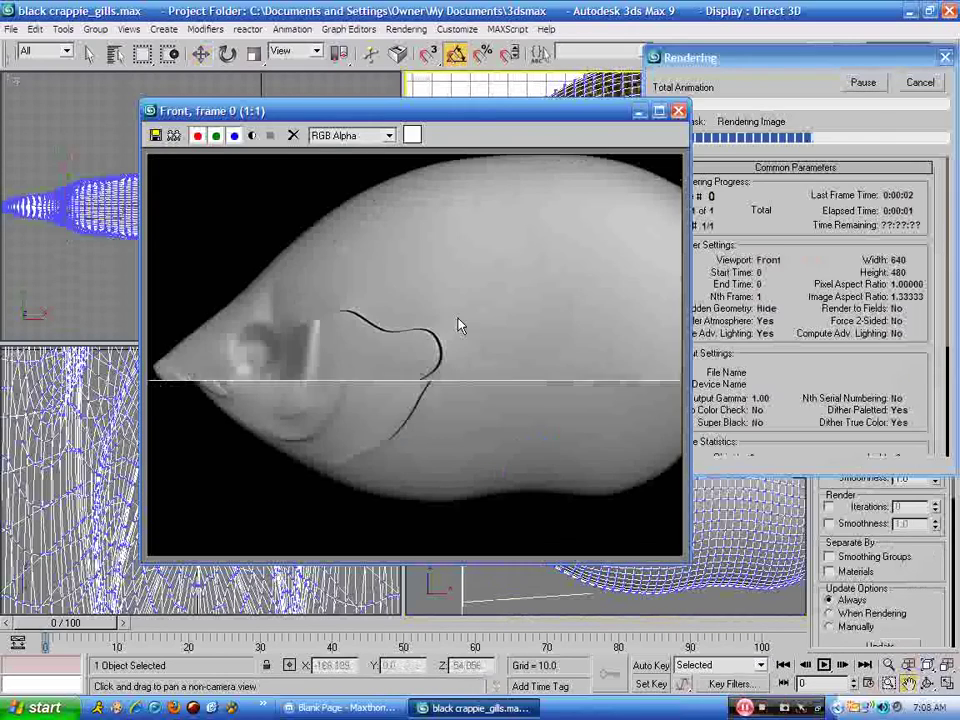
left_click(678, 110)
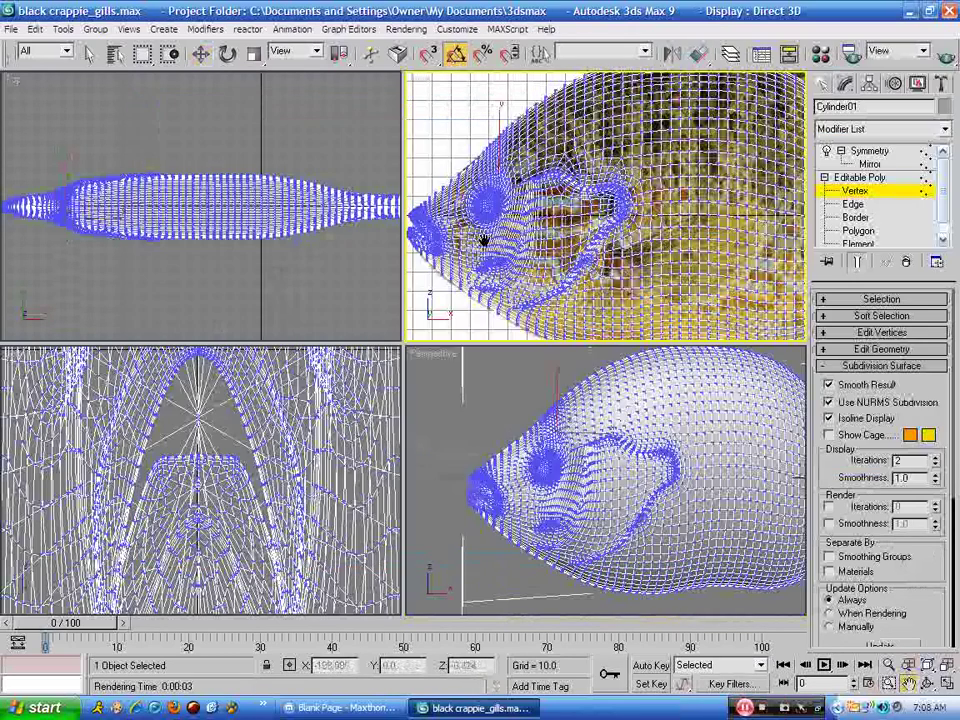
Step: Turn NURMS subdivision off and examine the low-poly edges above the eye in the front view
scroll(483, 240, "up", 5)
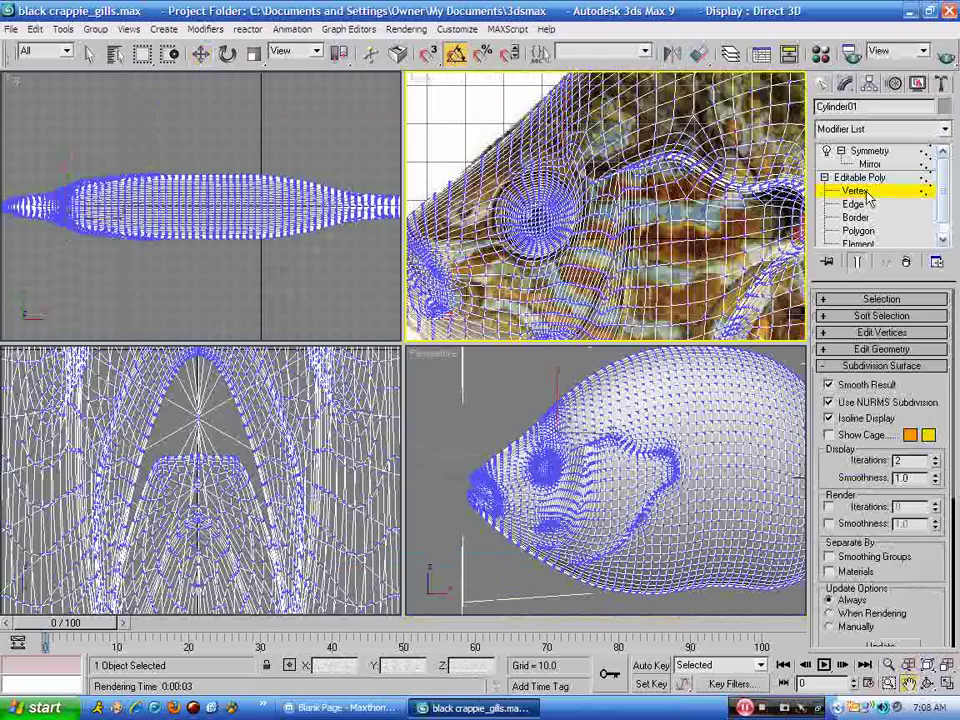
left_click(829, 402)
scroll(664, 279, "up", 3)
middle_click_drag(600, 232, 667, 273)
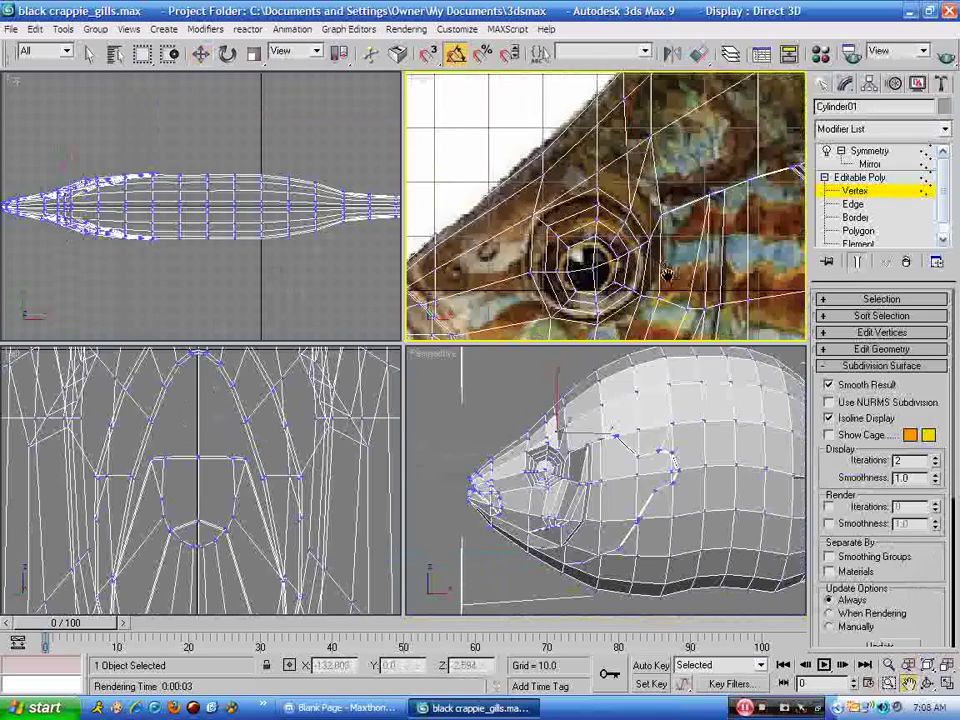
scroll(664, 224, "up", 2)
middle_click_drag(663, 221, 636, 274)
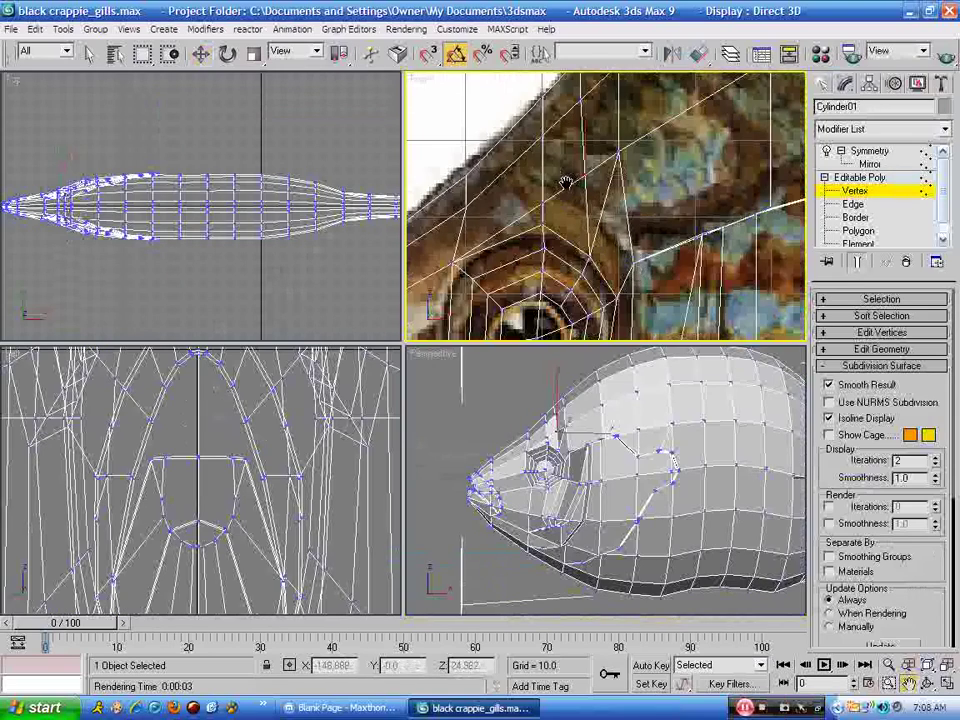
left_click(201, 56)
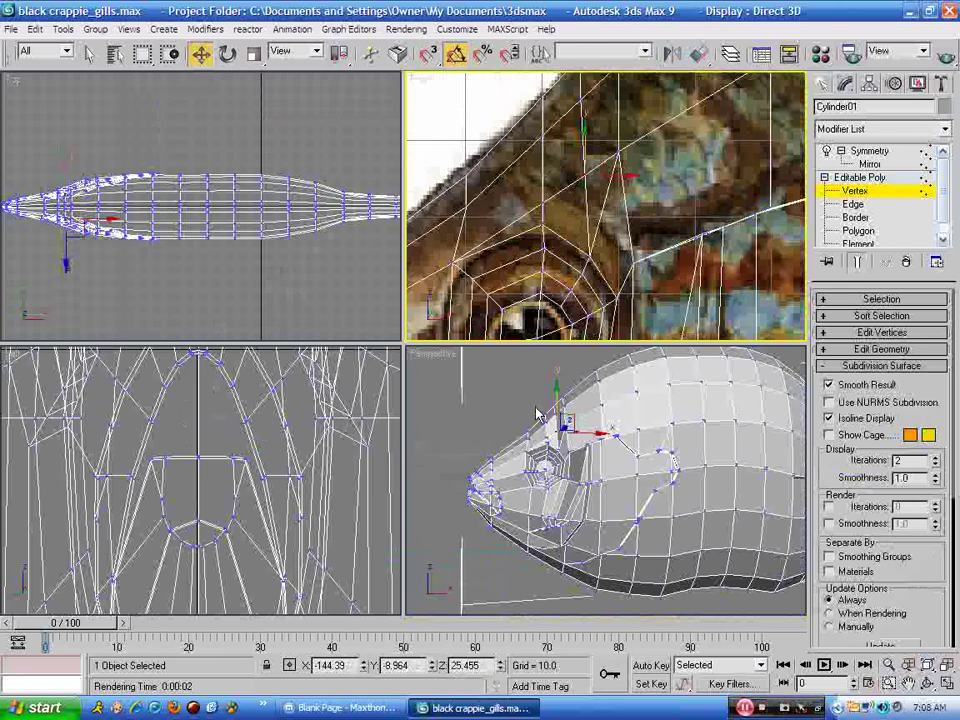
left_click(715, 525)
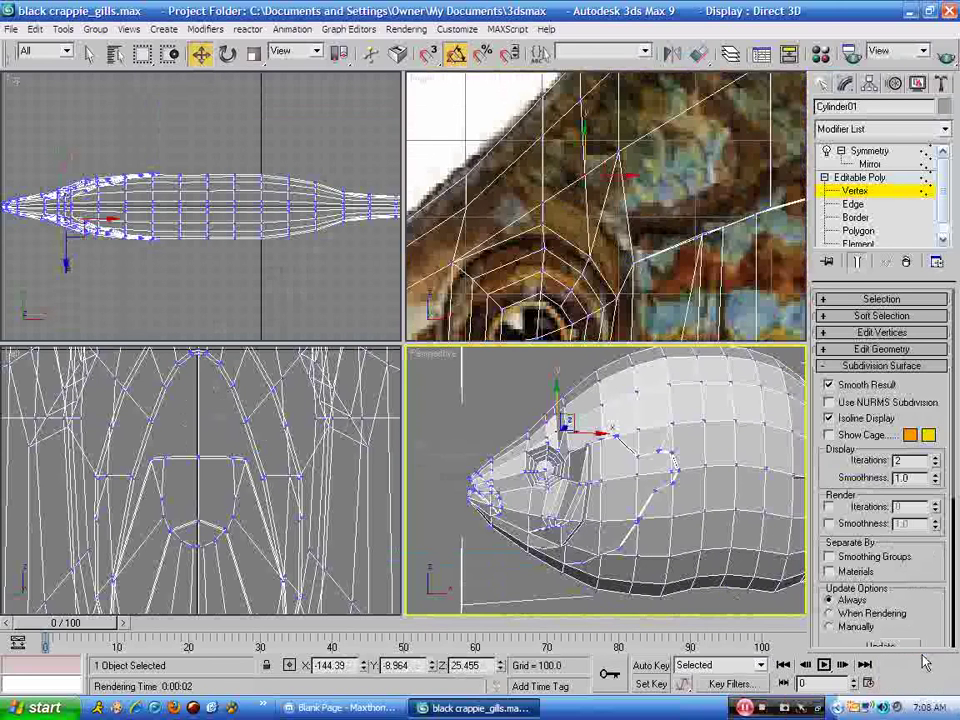
Step: Move the edge rising from the eye rim's upper rear vertex slightly outward, to a Y of about -11.089
left_click(947, 684)
left_click(908, 683)
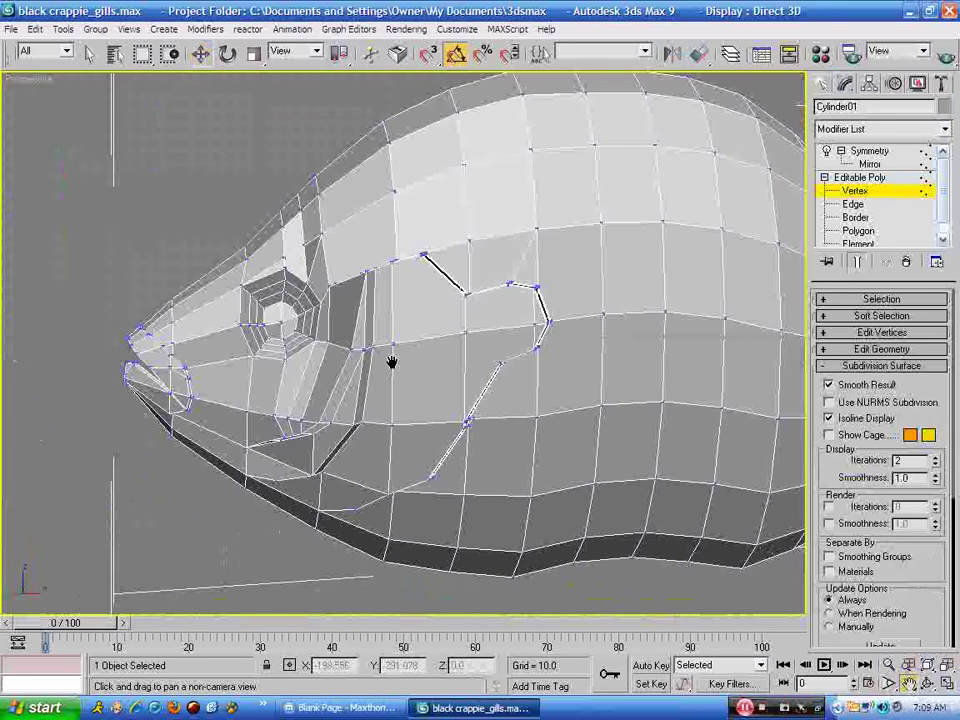
left_click_drag(392, 360, 457, 413)
scroll(457, 413, "up", 10)
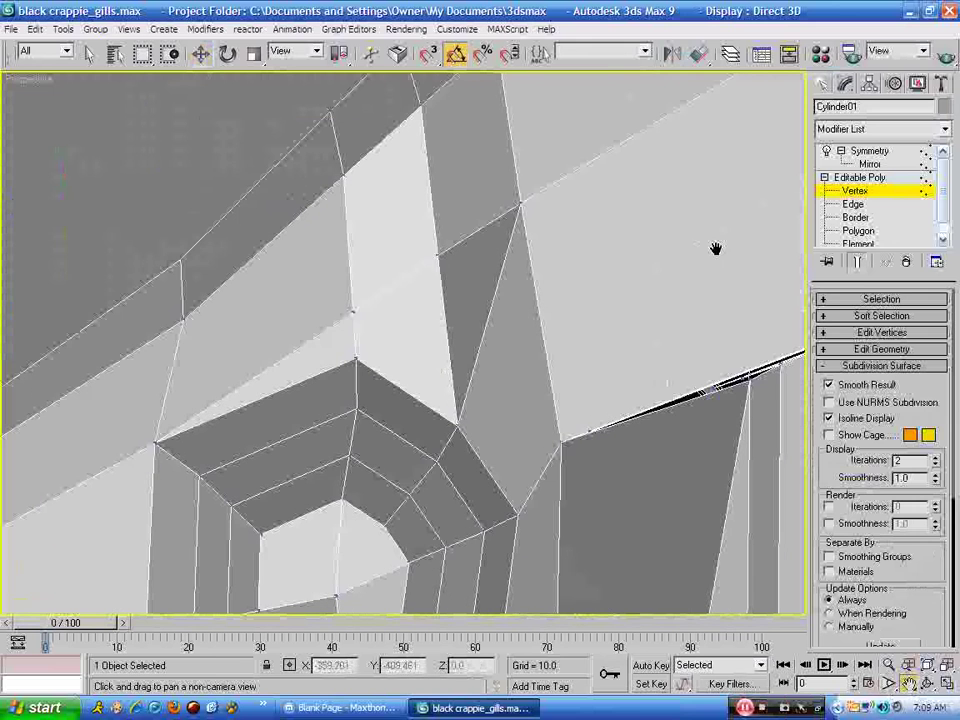
left_click(853, 204)
left_click(441, 320)
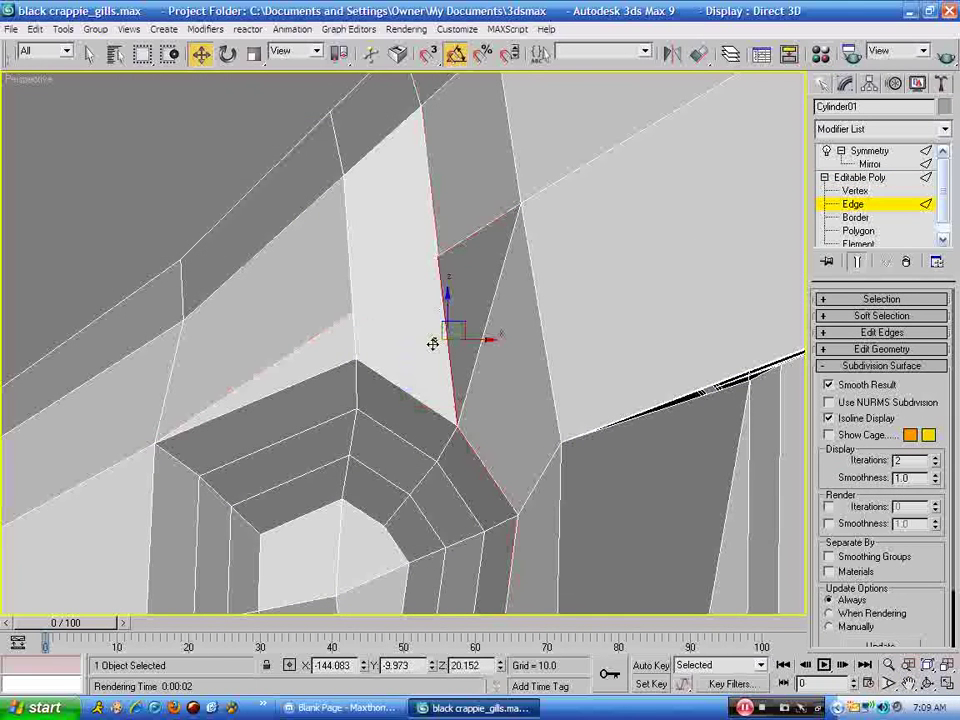
left_click_drag(433, 343, 437, 345)
scroll(467, 343, "down", 4)
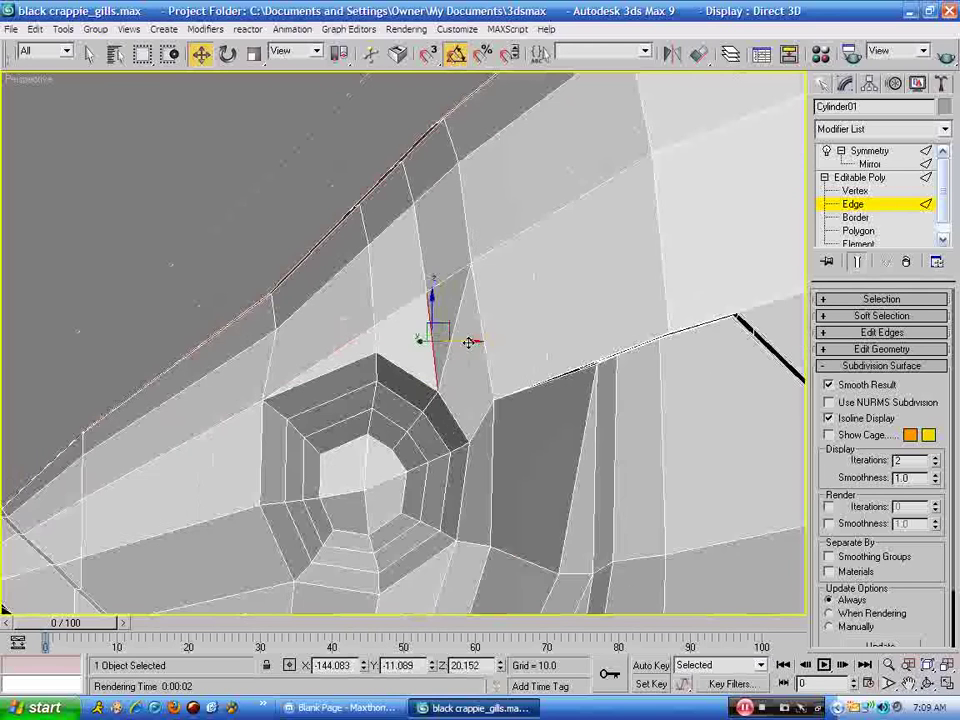
Step: Enable NURMS subdivision and render the front view to examine the surface around the eye and gill
left_click(829, 402)
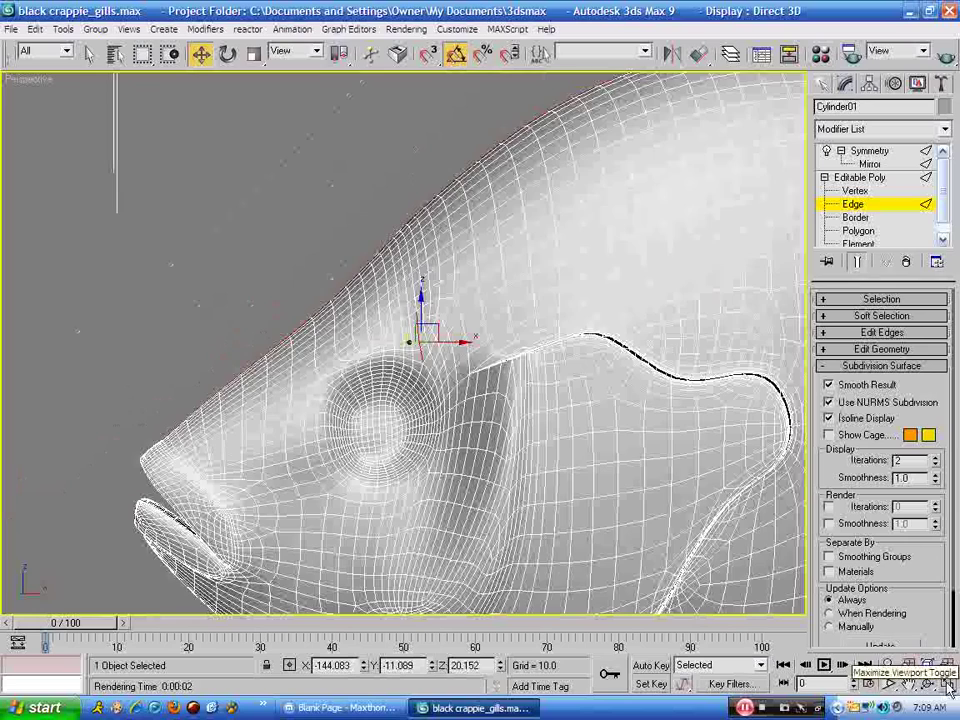
key("alt+w")
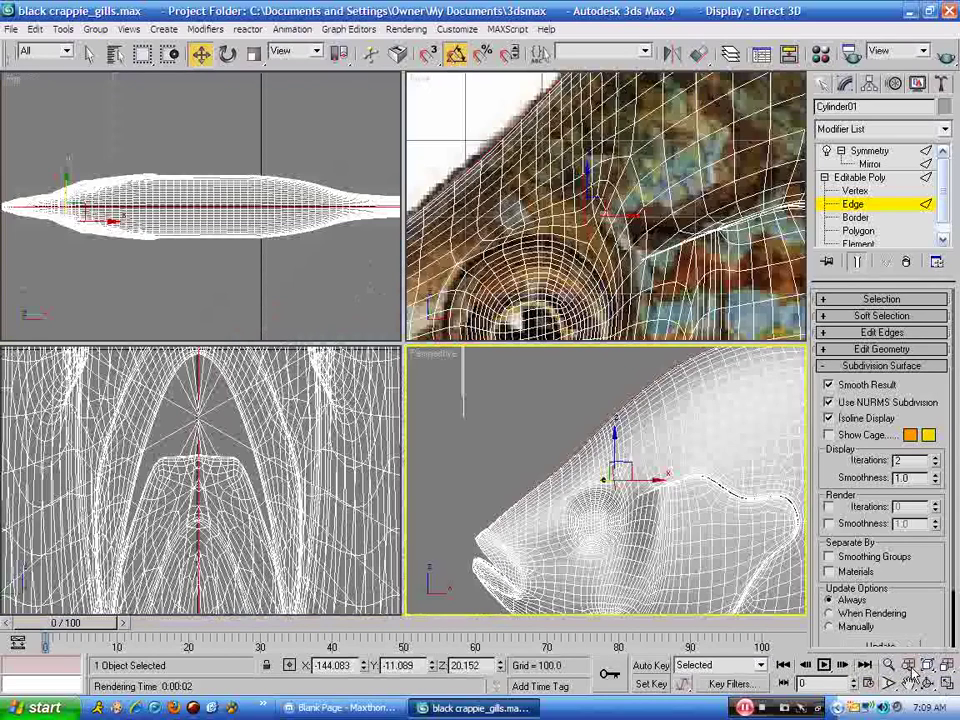
left_click_drag(541, 232, 524, 205)
scroll(524, 205, "down", 4)
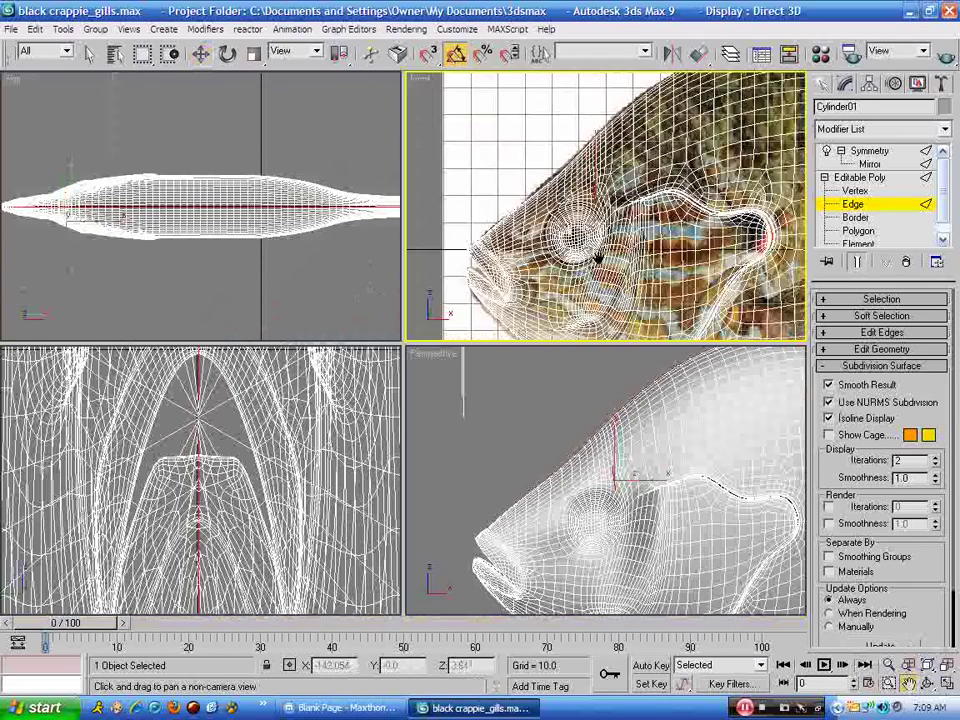
left_click_drag(650, 285, 599, 250)
scroll(622, 258, "down", 2)
key("shift+q")
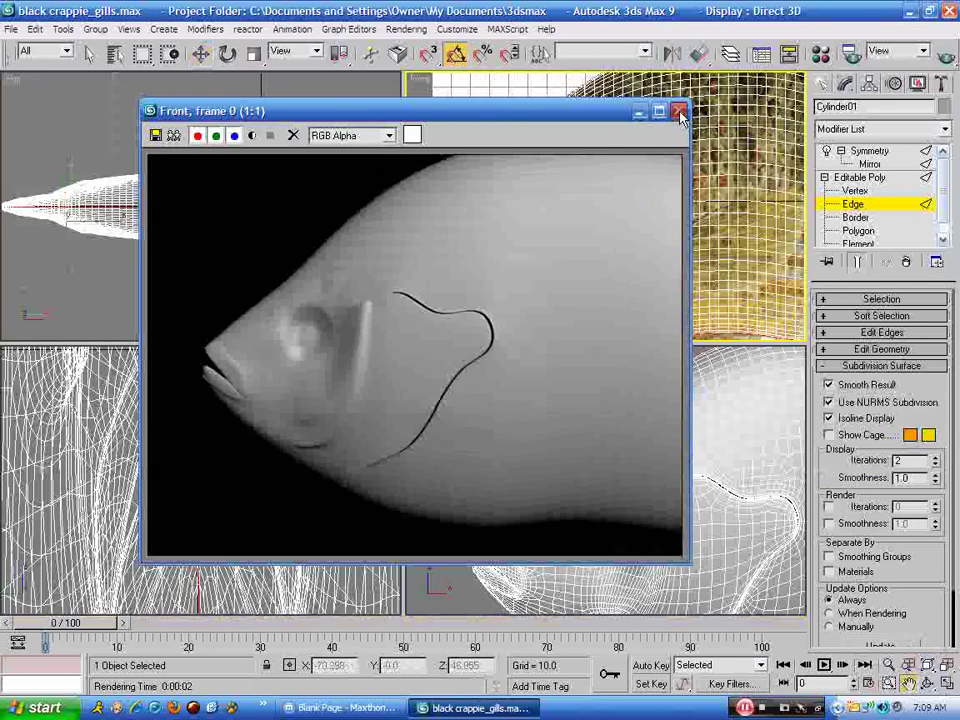
left_click(679, 111)
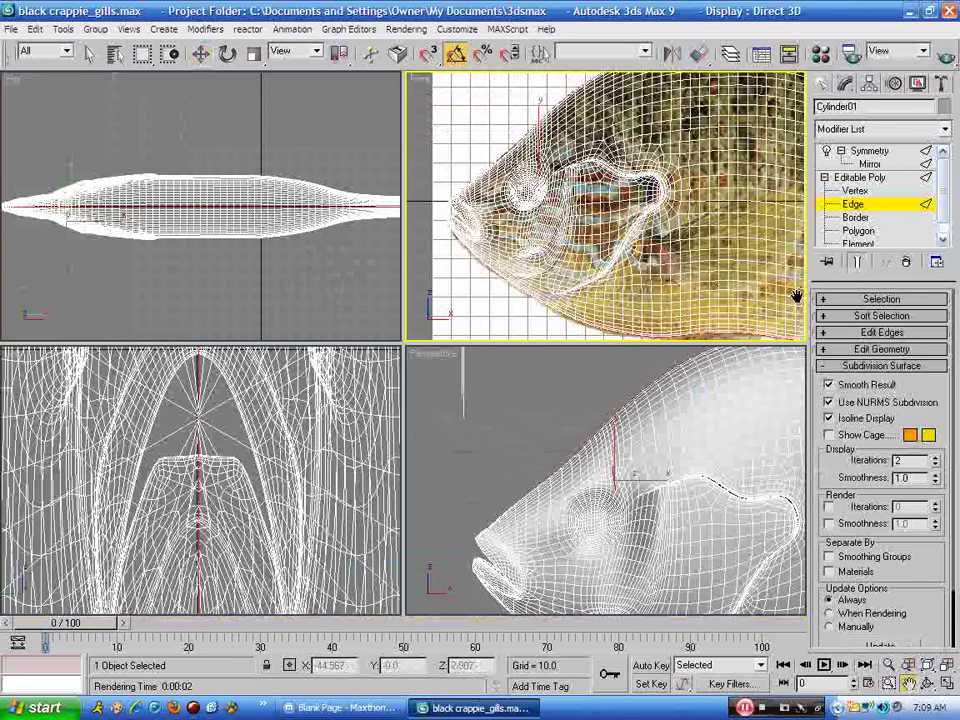
Step: Turn NURMS subdivision off and save the scene
left_click(828, 402)
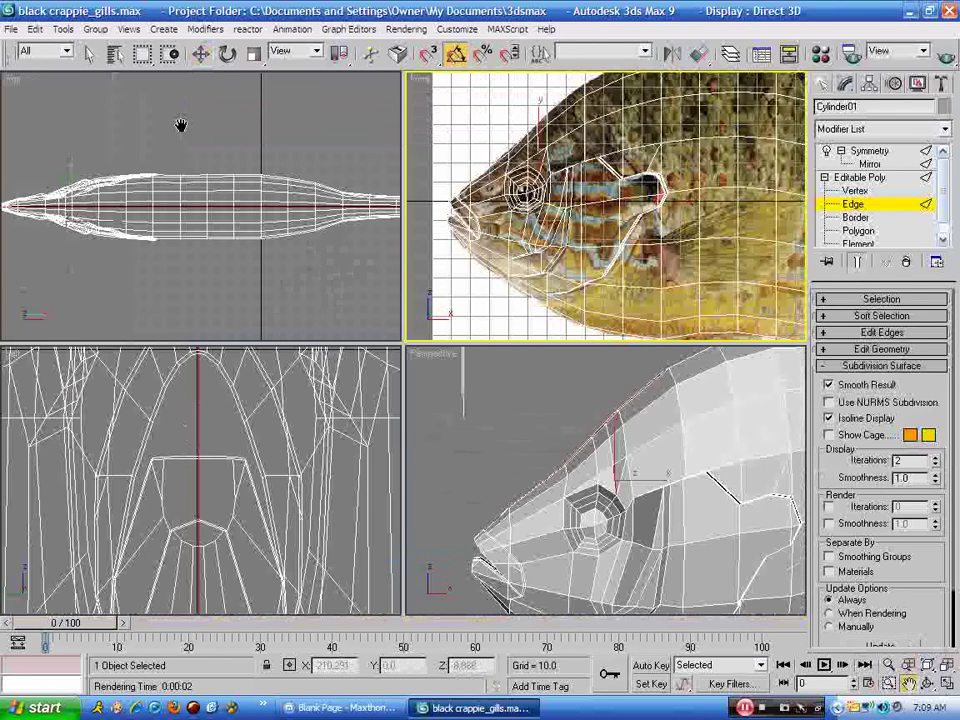
left_click(11, 28)
left_click(22, 111)
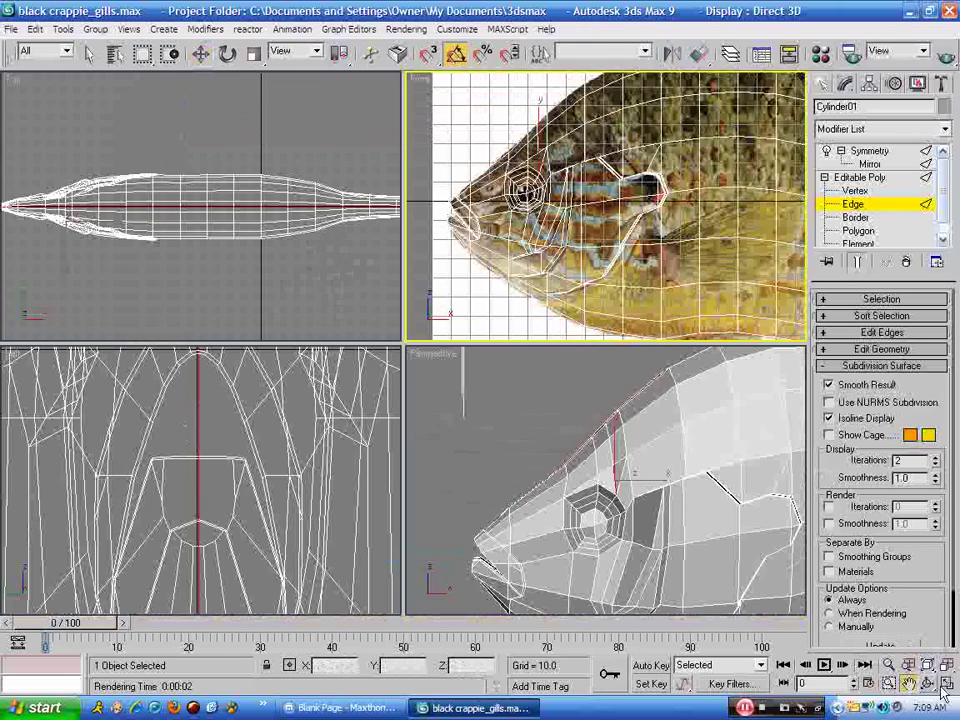
key("alt+w")
scroll(695, 513, "down", 5)
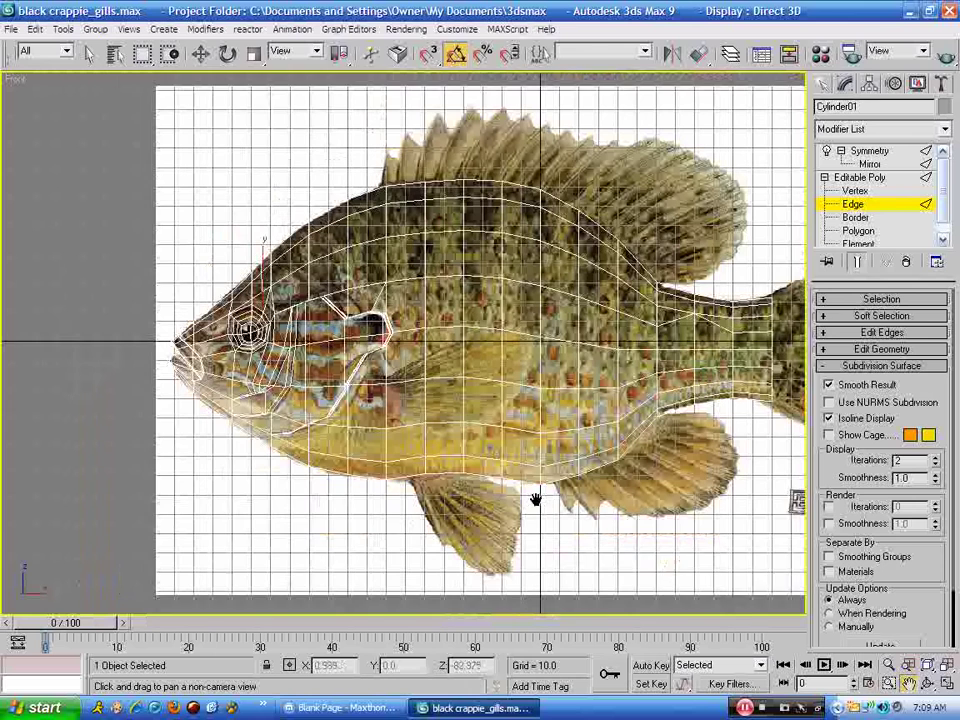
middle_click_drag(536, 500, 506, 491)
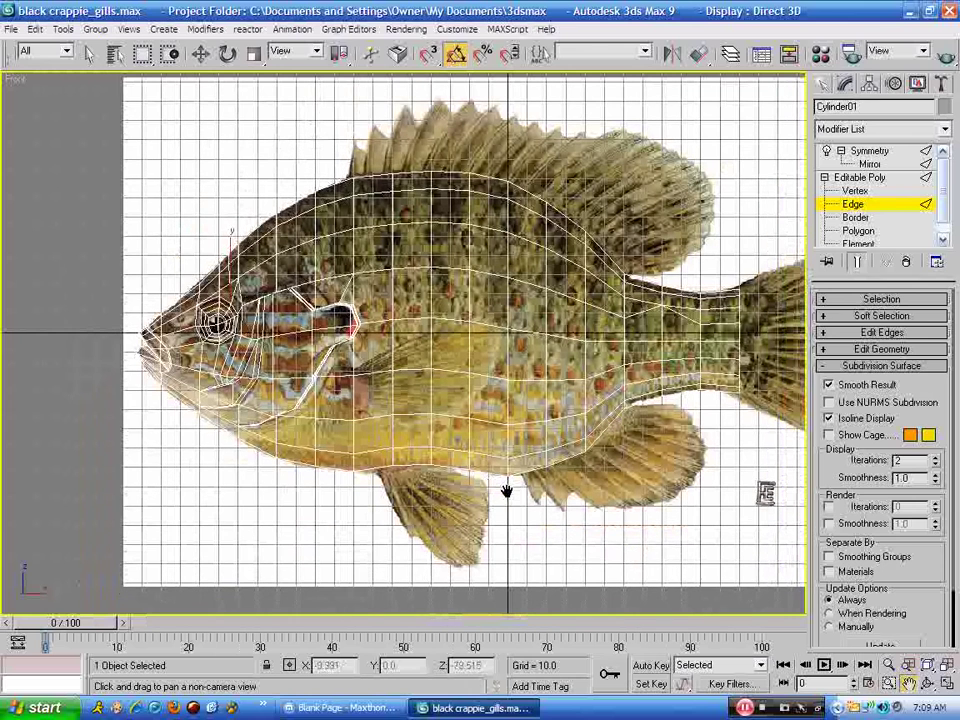
left_click(853, 207)
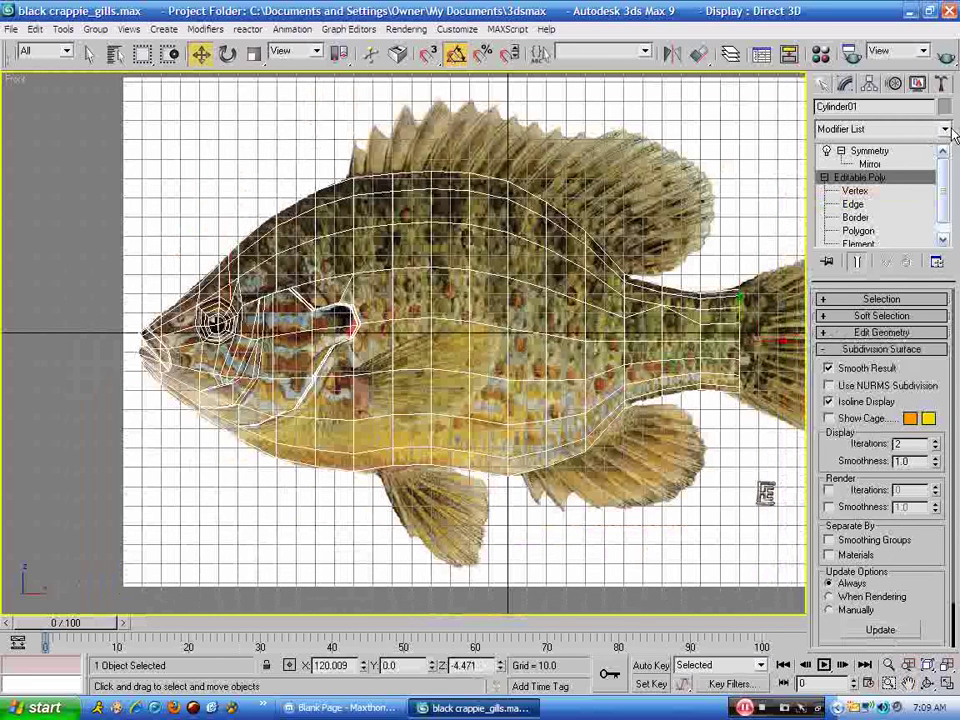
left_click_drag(508, 275, 507, 263)
key("ctrl+z")
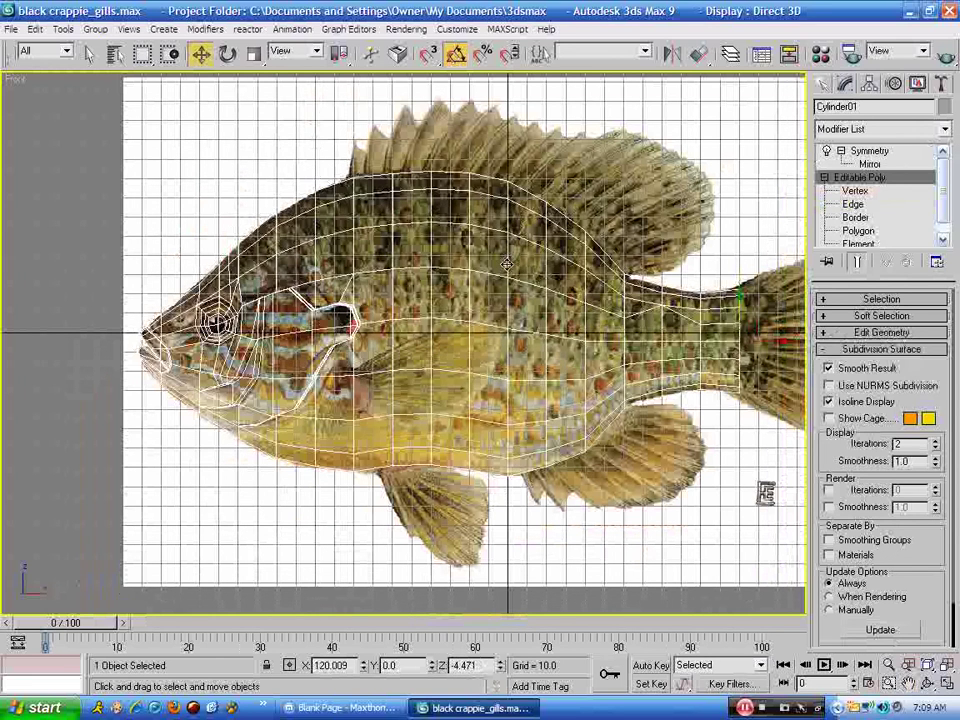
left_click(851, 203)
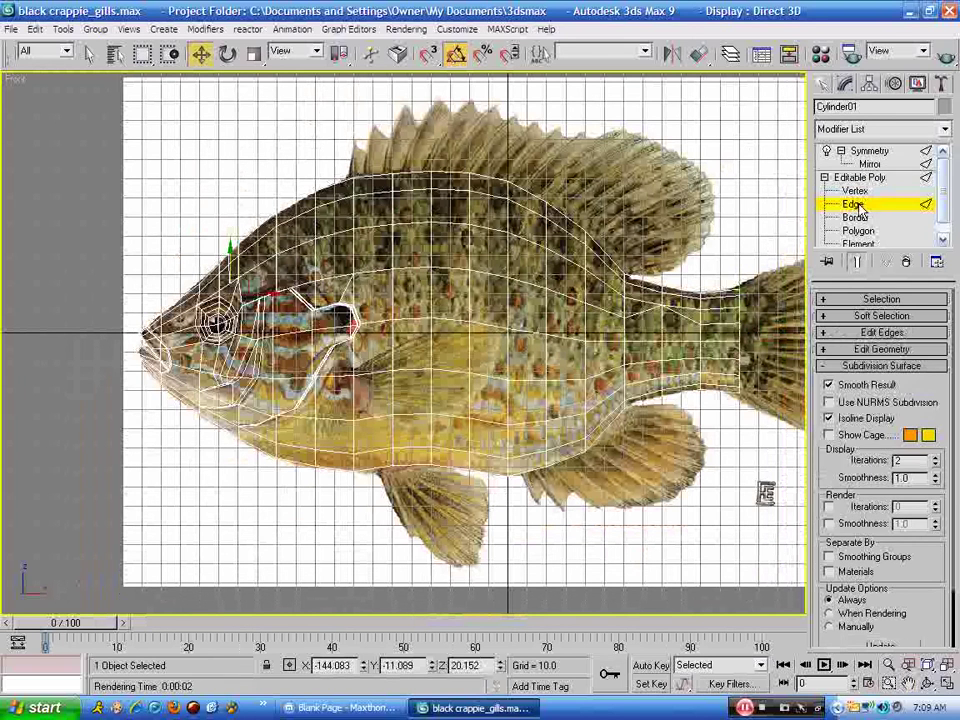
left_click(855, 205)
right_click(848, 194)
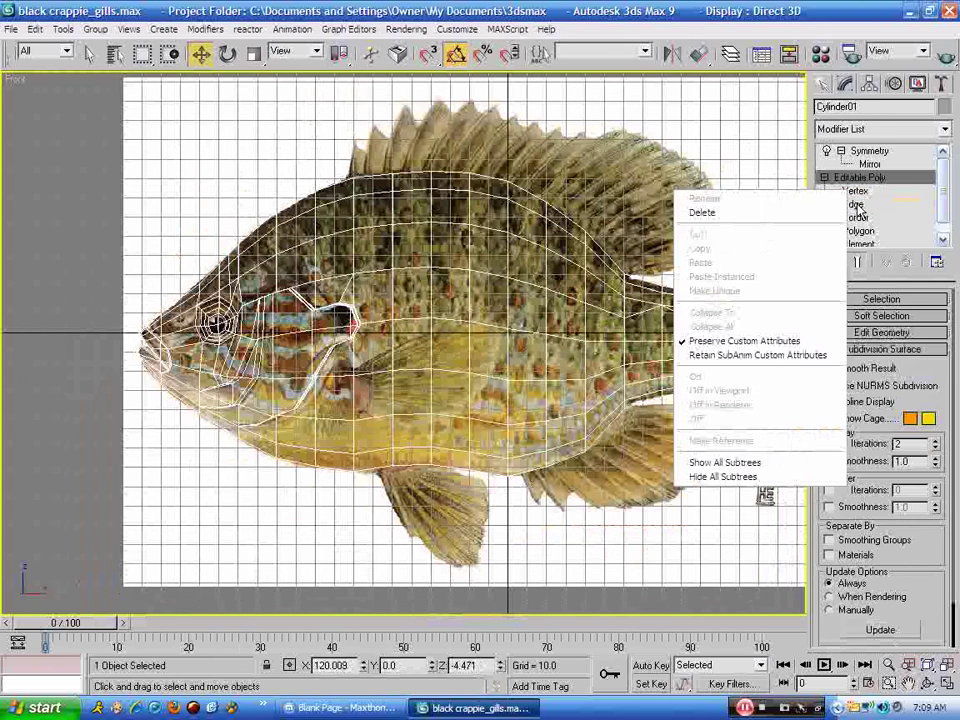
Step: Collapse the fish's whole modifier stack, including the Symmetry modifier, into a single Editable Poly
left_click(908, 152)
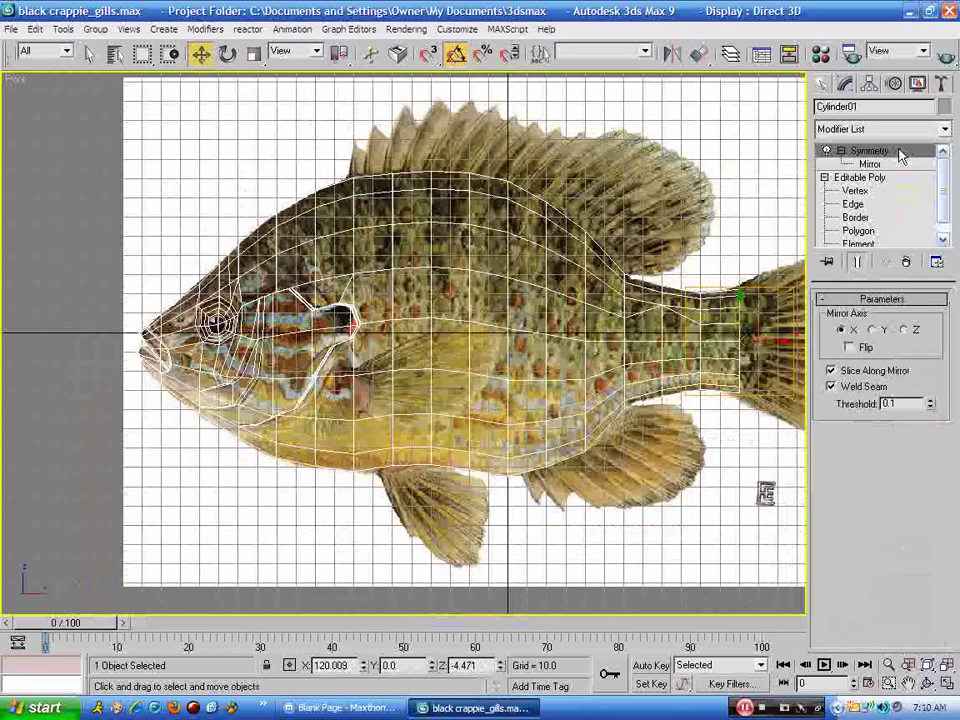
right_click(900, 155)
left_click(831, 282)
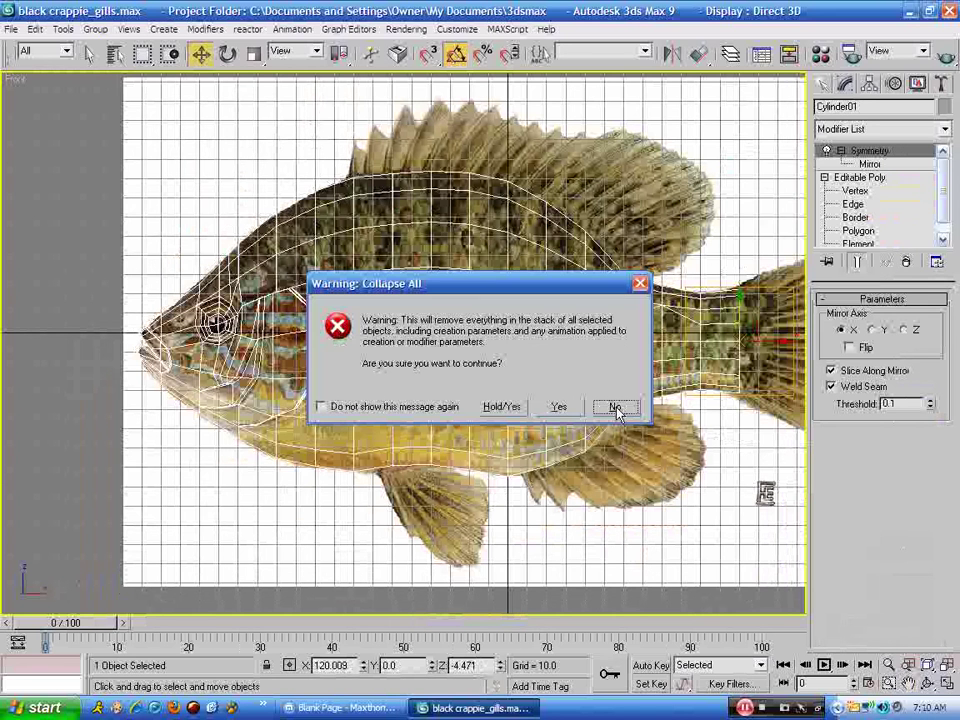
left_click(557, 407)
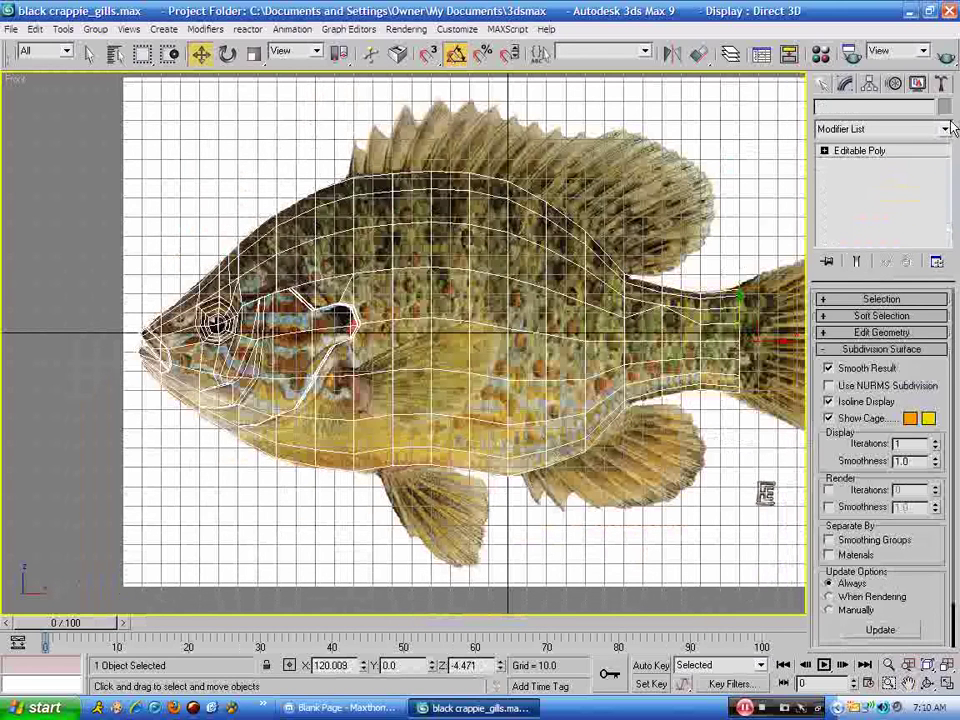
left_click(944, 129)
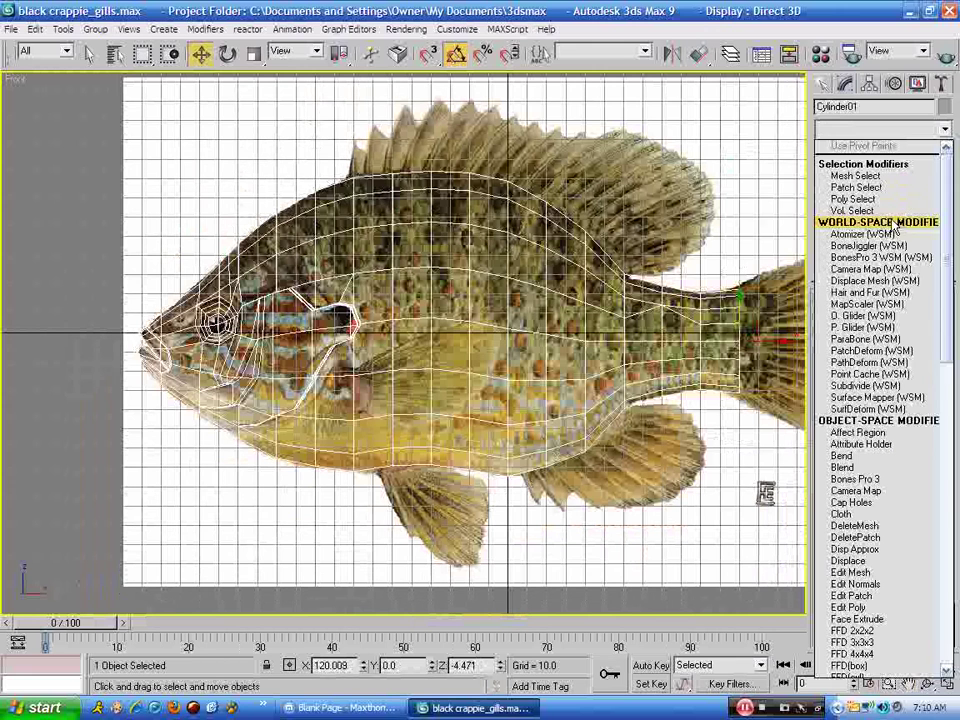
left_click(724, 17)
Step: Load pumpkinseed.jpg from the fish folder as the diffuse bitmap of the 01 - Default material
key("m")
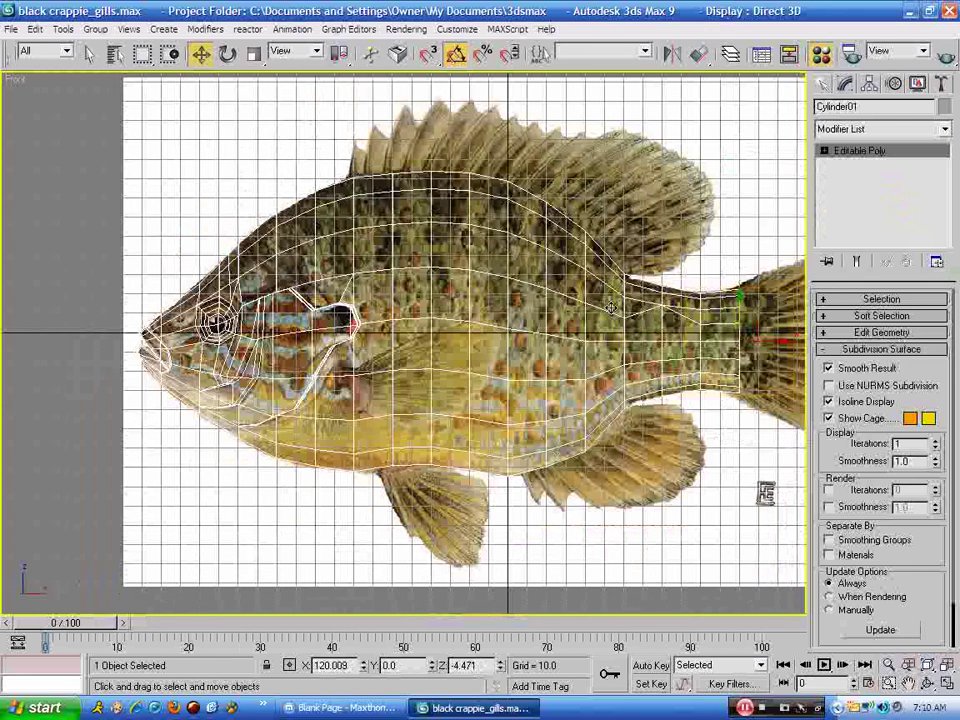
key("m")
right_click(478, 313)
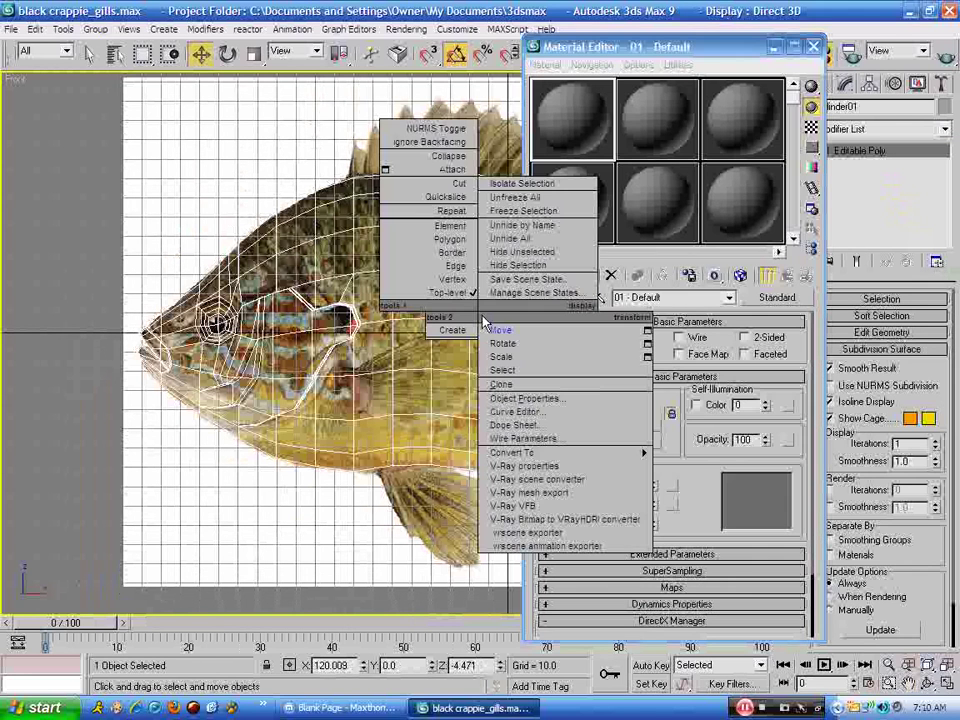
left_click(578, 44)
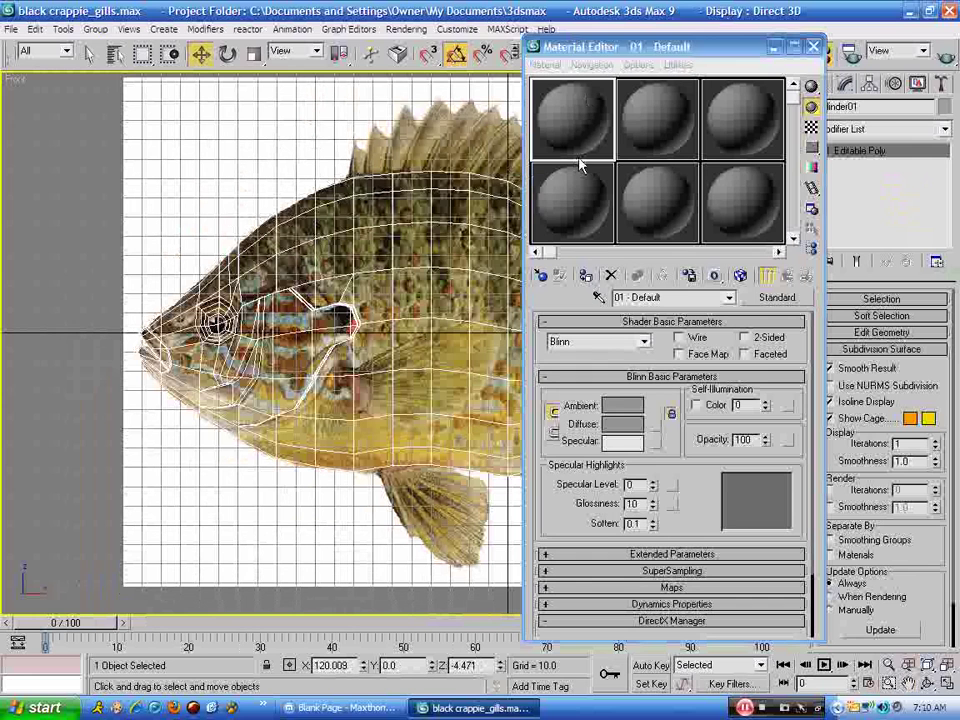
left_click(646, 390)
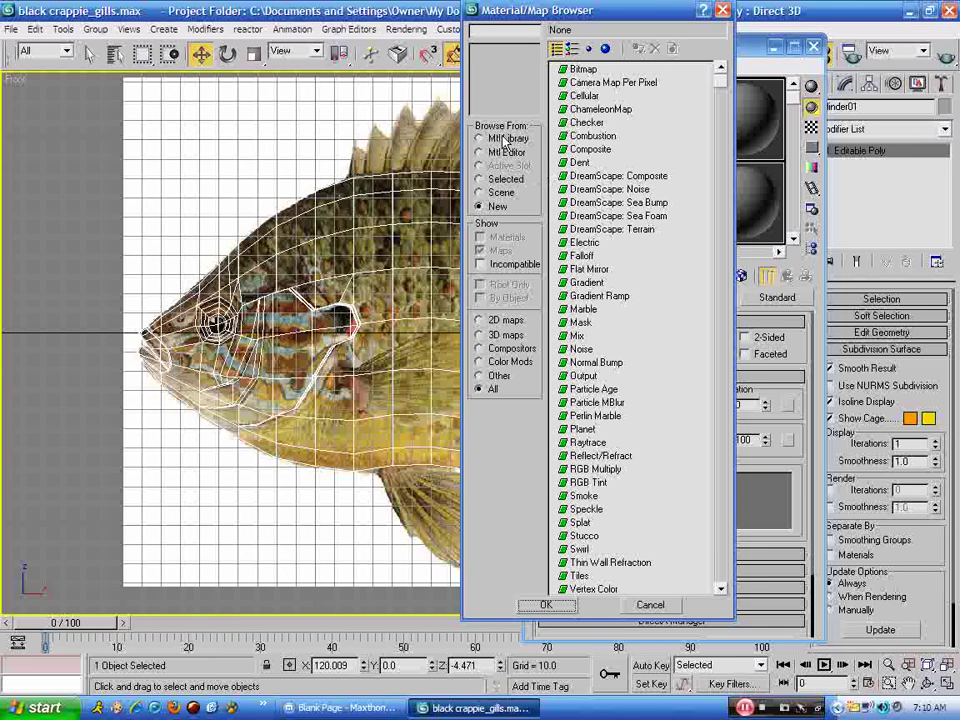
double_click(580, 71)
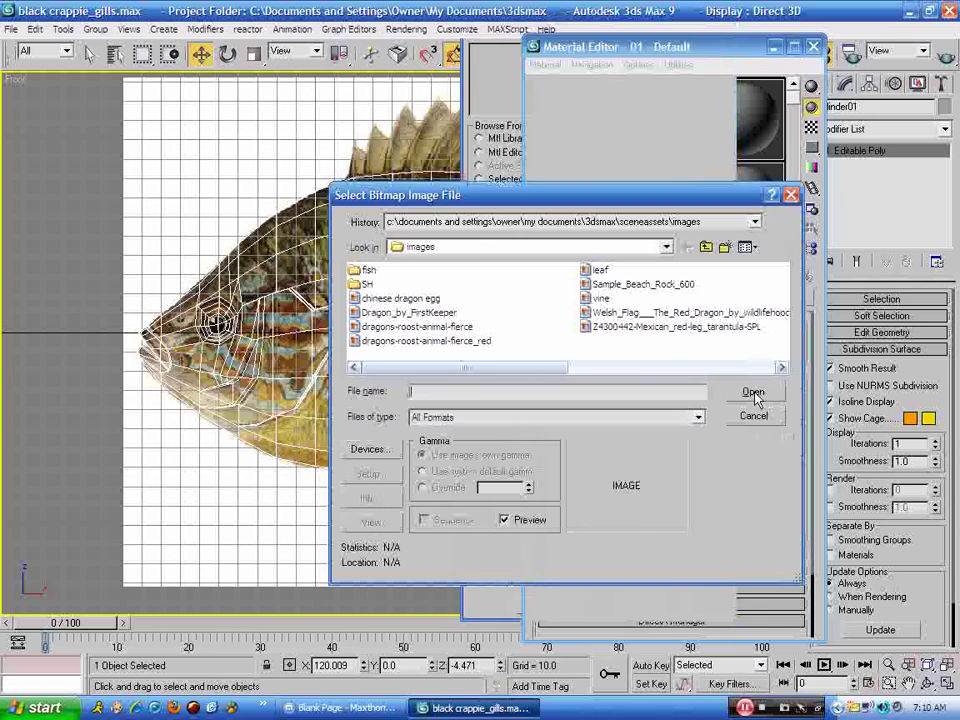
double_click(367, 271)
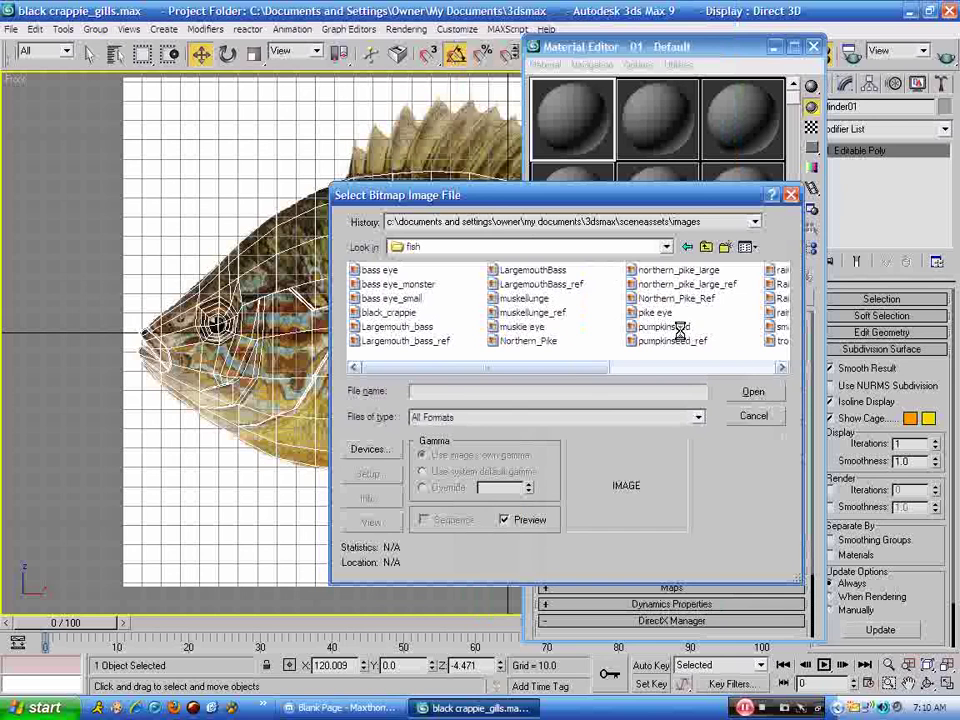
left_click(680, 327)
left_click(750, 391)
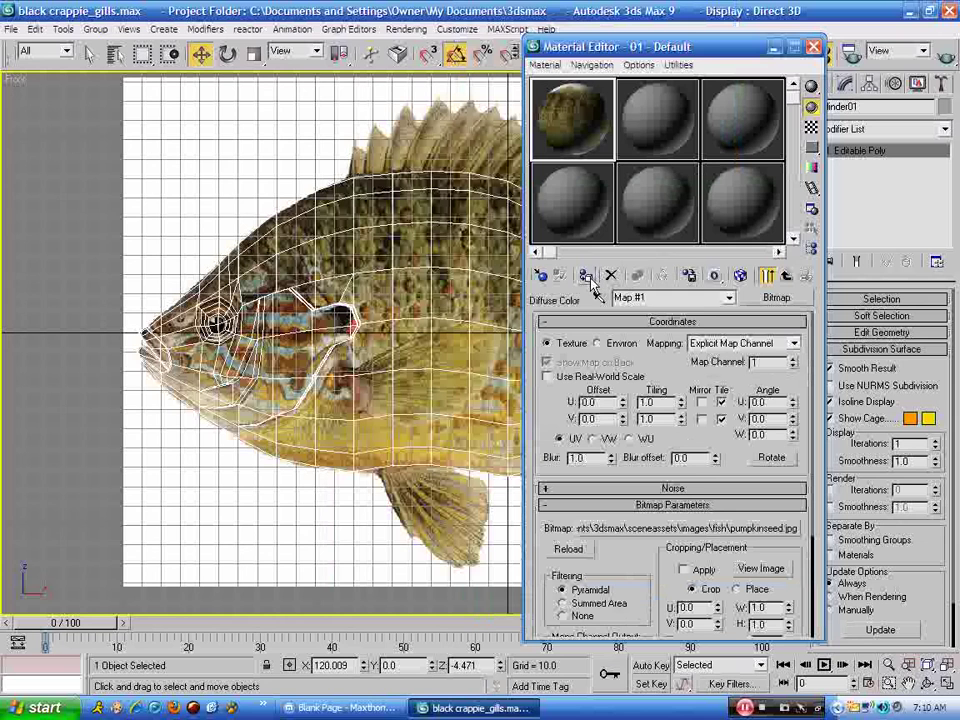
Step: Assign the material to the selected fish and turn on display of its diffuse map in the viewport
left_click(591, 280)
left_click(745, 279)
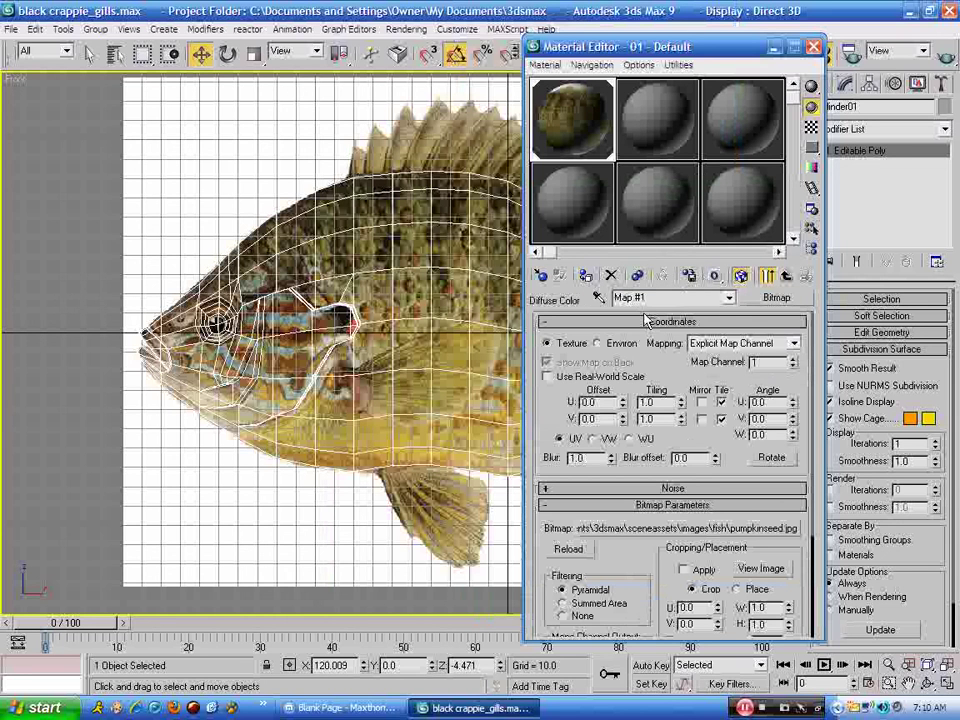
left_click(786, 276)
Step: Copy the material's diffuse map into its specular color slot as an independent copy
left_click(691, 323)
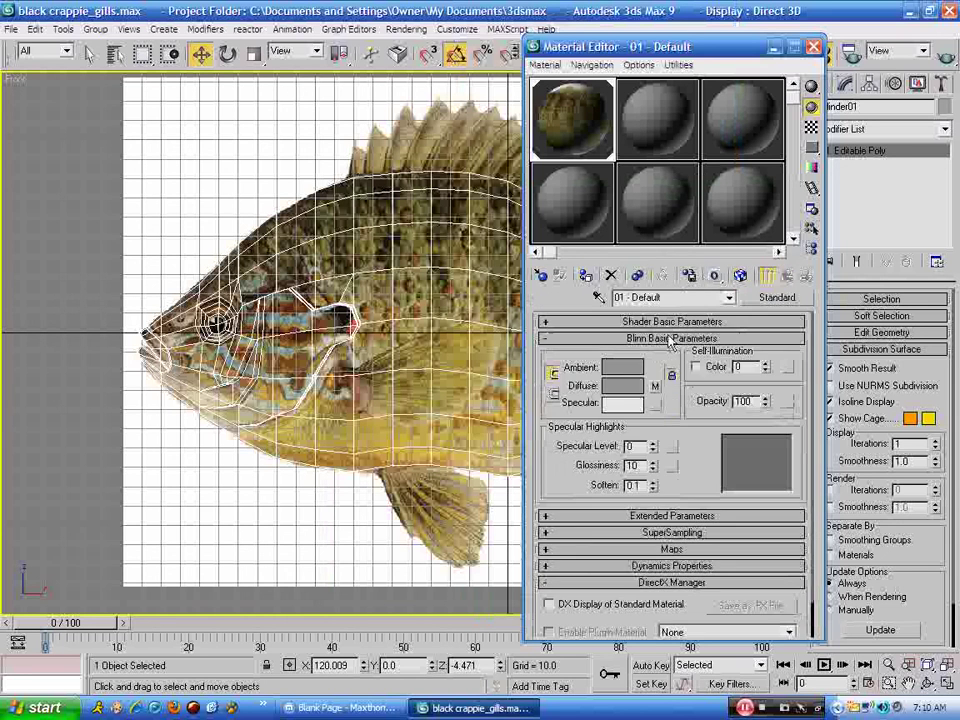
left_click_drag(637, 395, 625, 403)
left_click(636, 392)
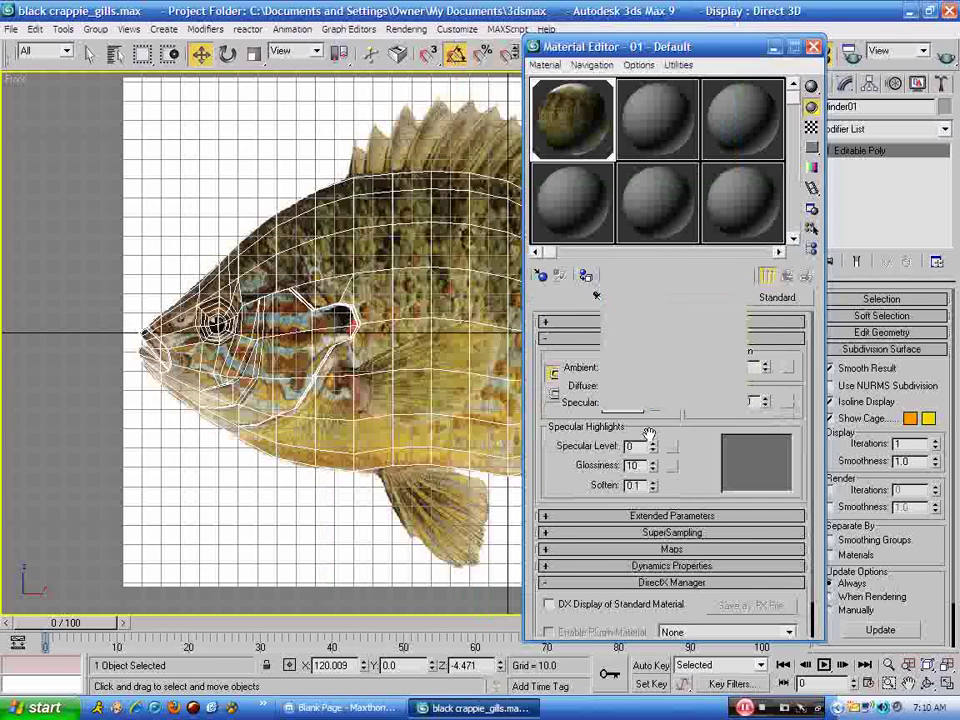
Step: Raise the material's specular level to about 348 and increase its glossiness
left_click_drag(657, 443, 593, 145)
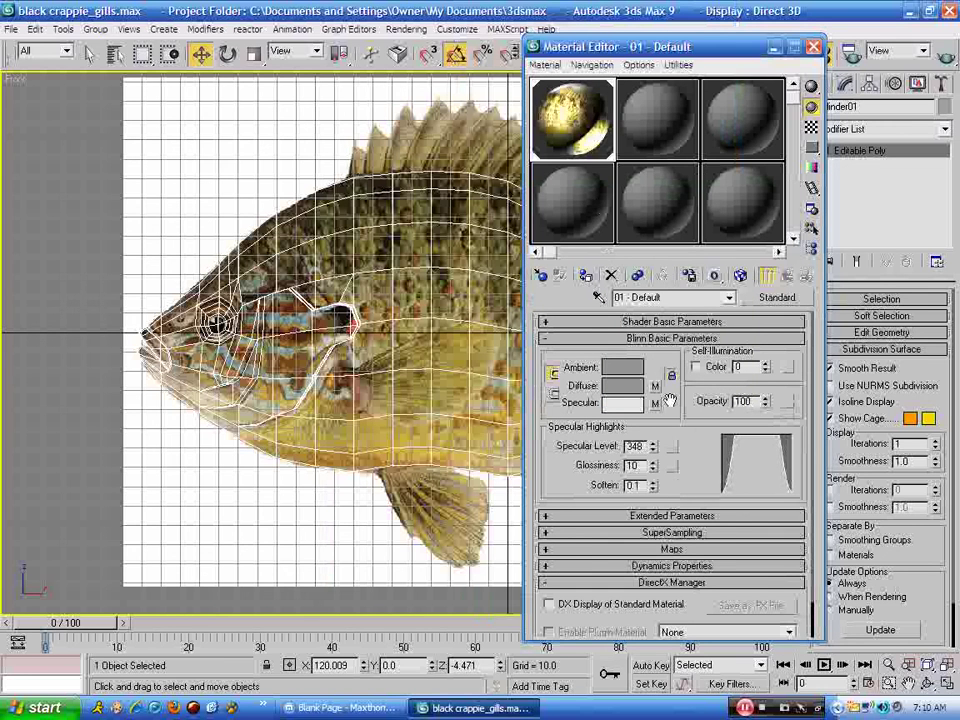
left_click_drag(652, 462, 631, 428)
left_click(690, 338)
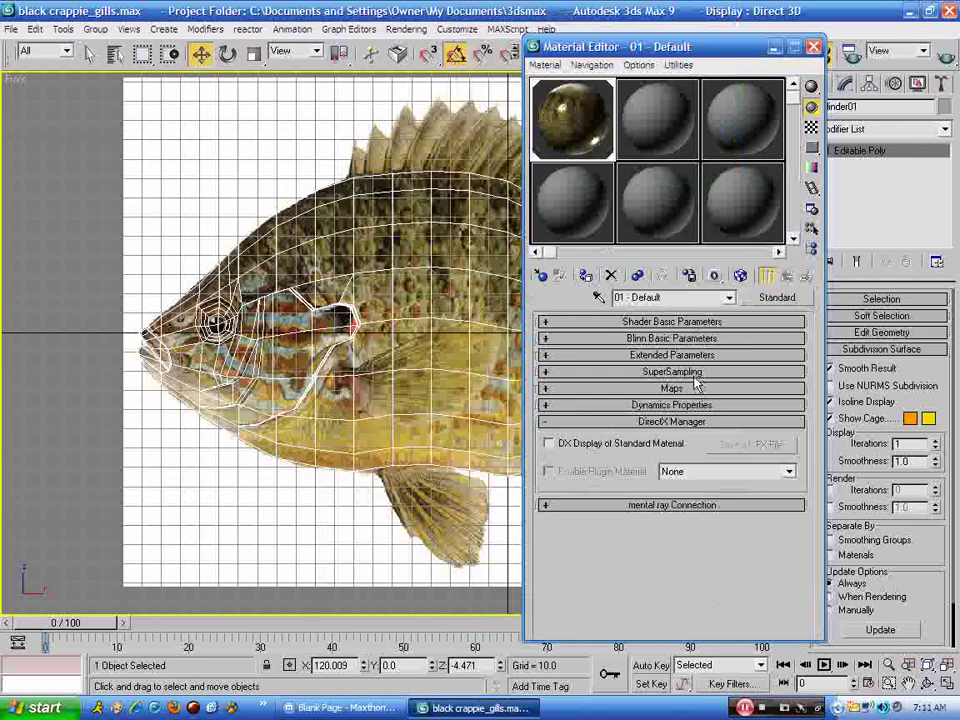
Step: Copy the material's specular color map into the bump slot as an independent copy and set the bump amount to 15
left_click(680, 389)
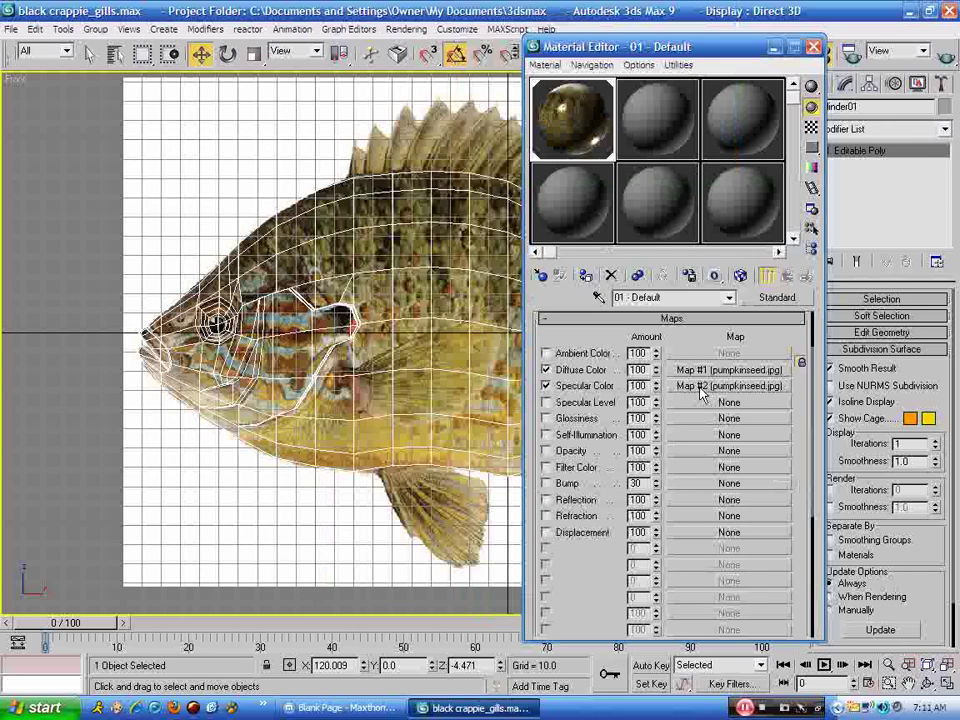
left_click_drag(702, 393, 687, 488)
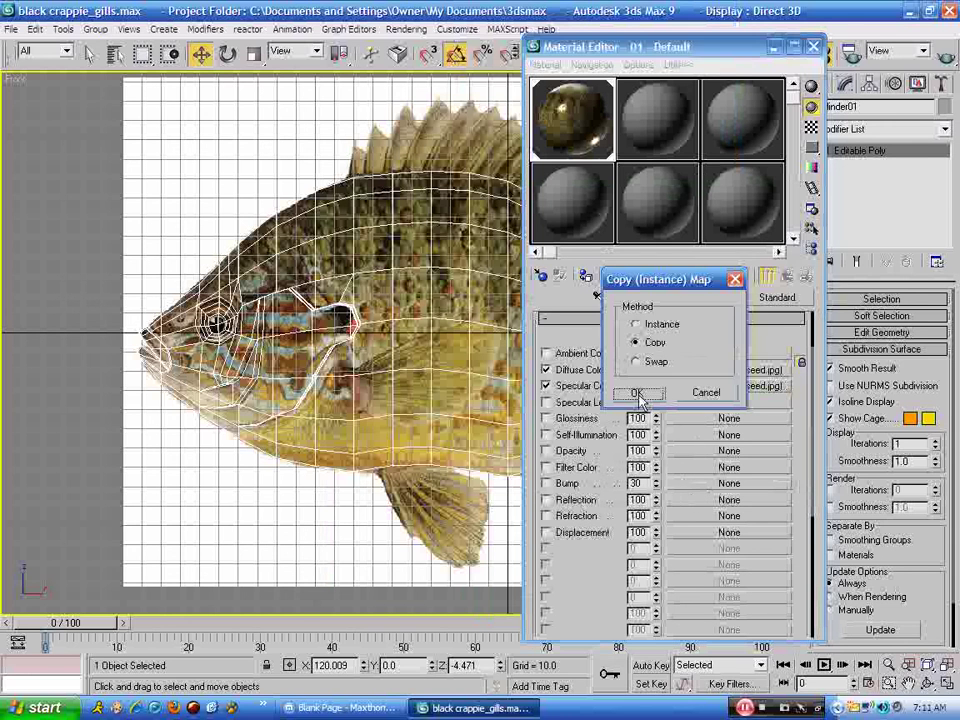
left_click(650, 394)
type("15")
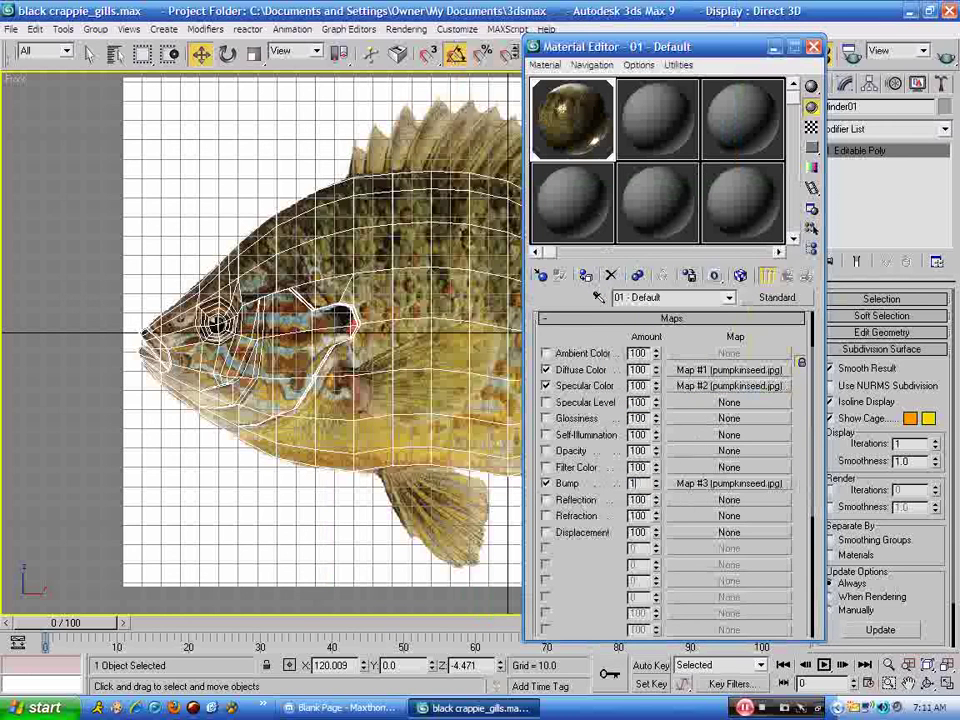
key("Return")
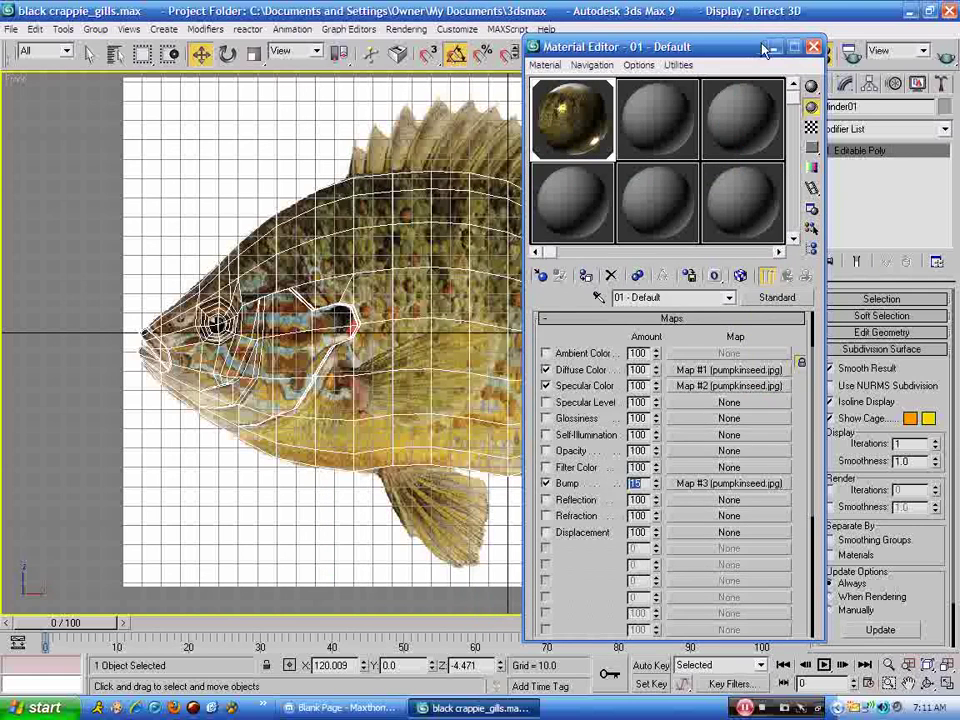
left_click(774, 46)
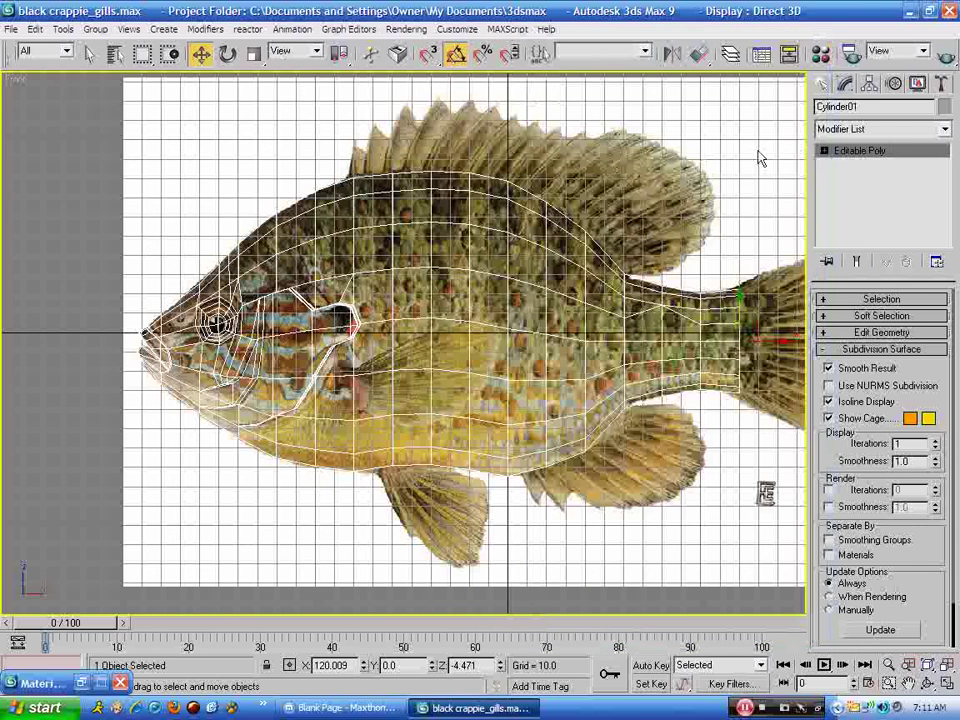
Step: Save the scene in the Fish folder as a new file named black crappie_detailing
left_click(11, 29)
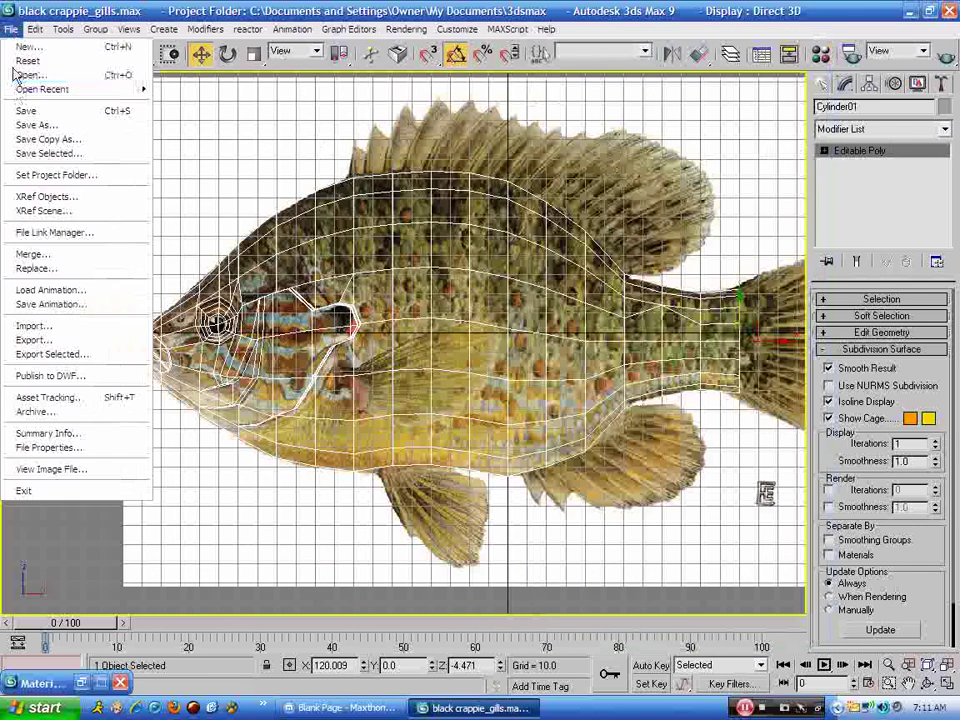
left_click(31, 127)
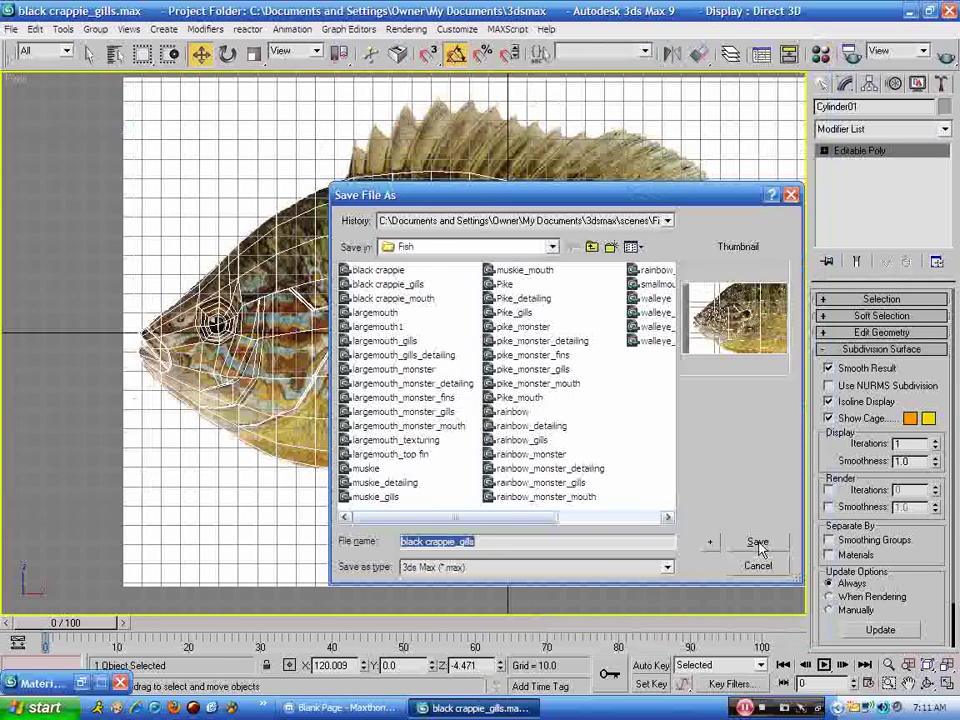
key("End")
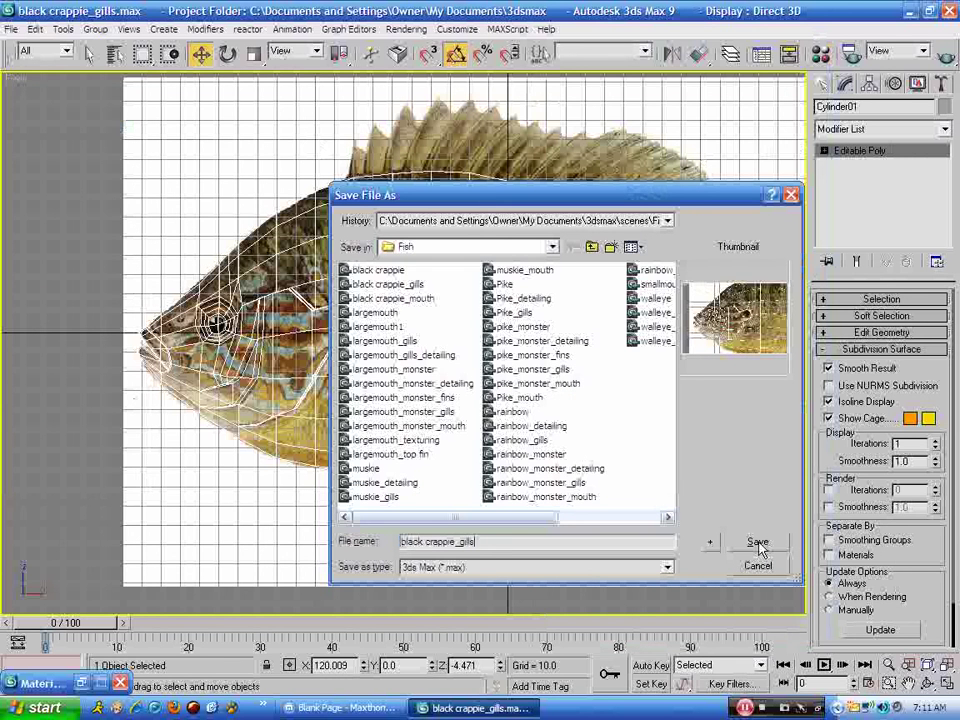
type("detailing")
left_click(758, 543)
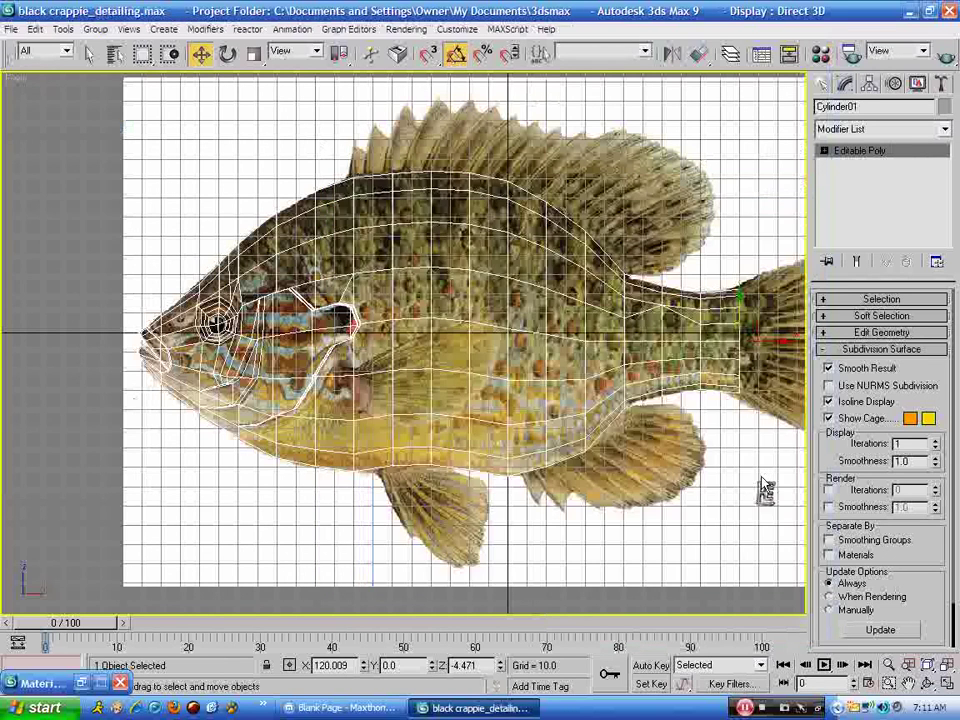
Step: Add an Unwrap UVW modifier to the fish body and enter its Face sub-object level
left_click(945, 131)
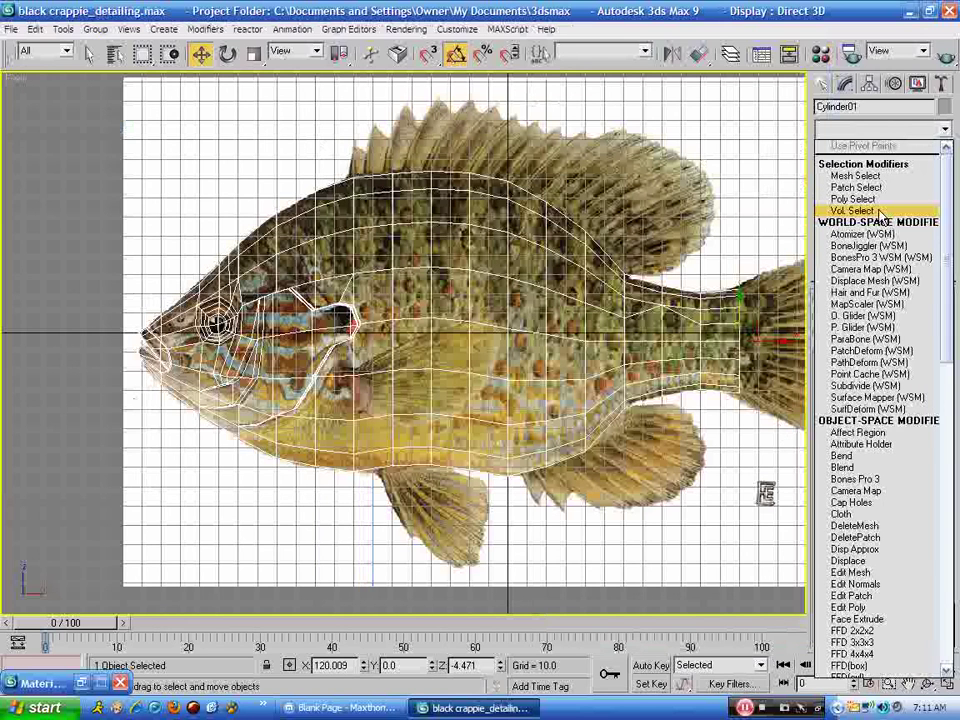
scroll(866, 555, "down", 20)
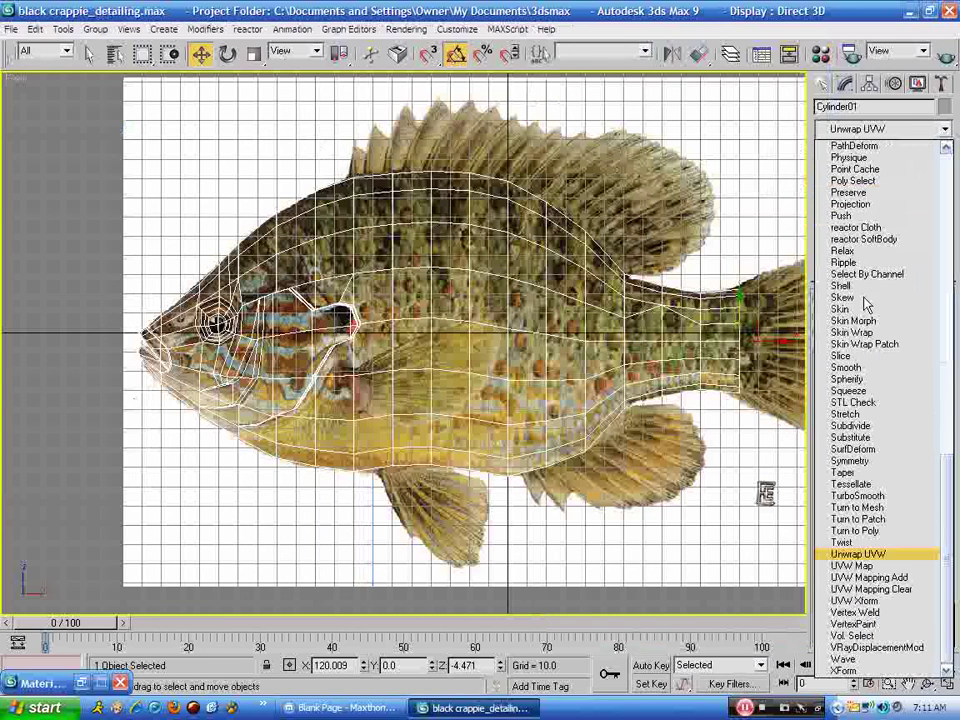
left_click(866, 556)
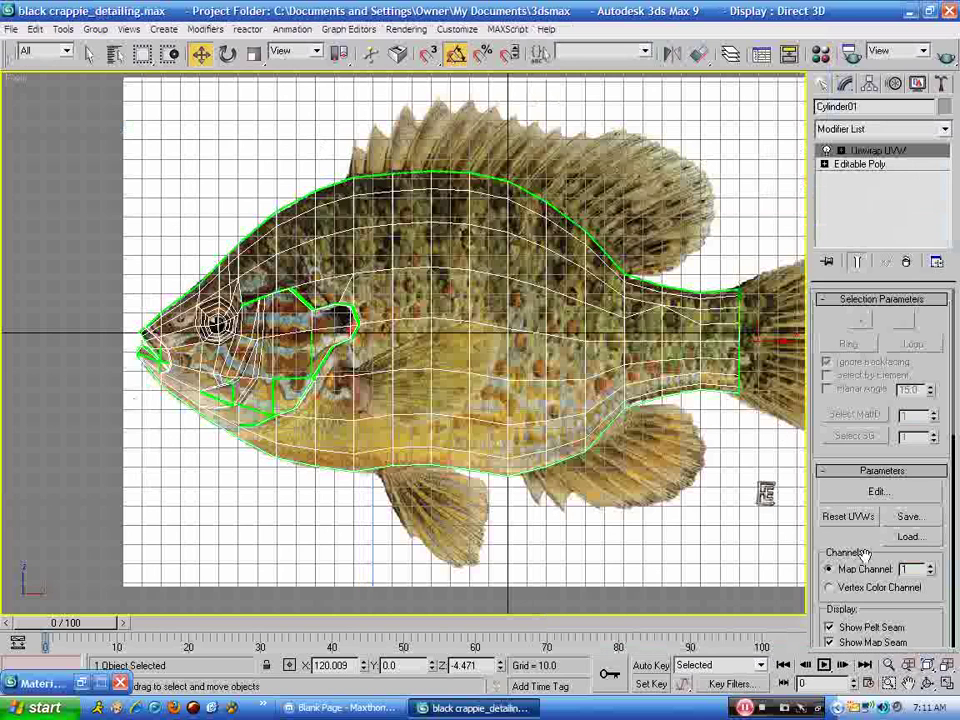
left_click(841, 151)
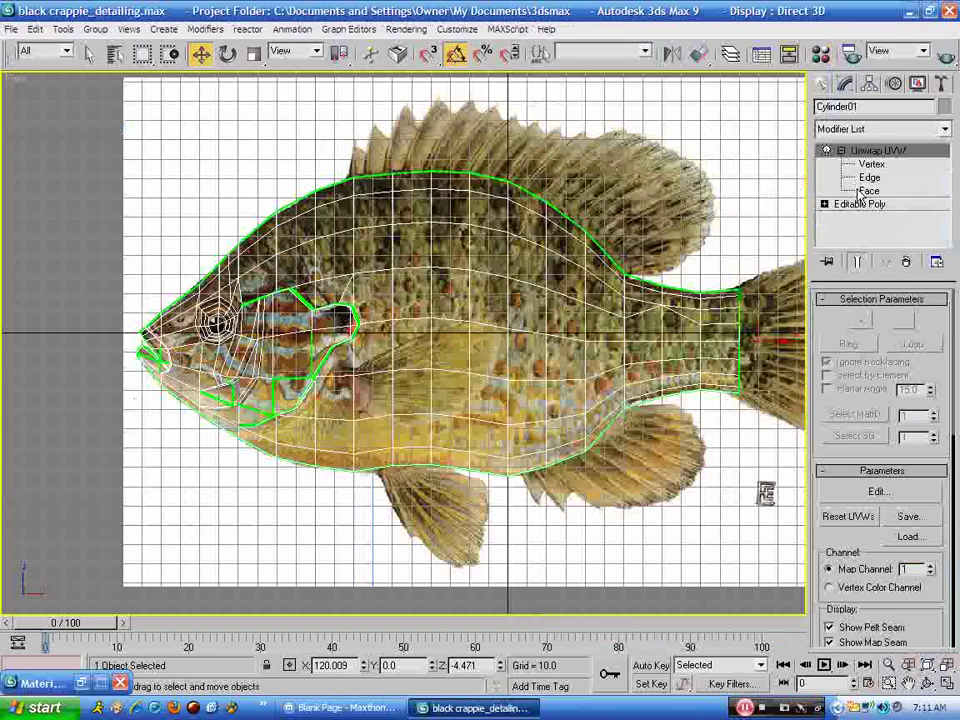
left_click(869, 190)
scroll(338, 158, "down", 5)
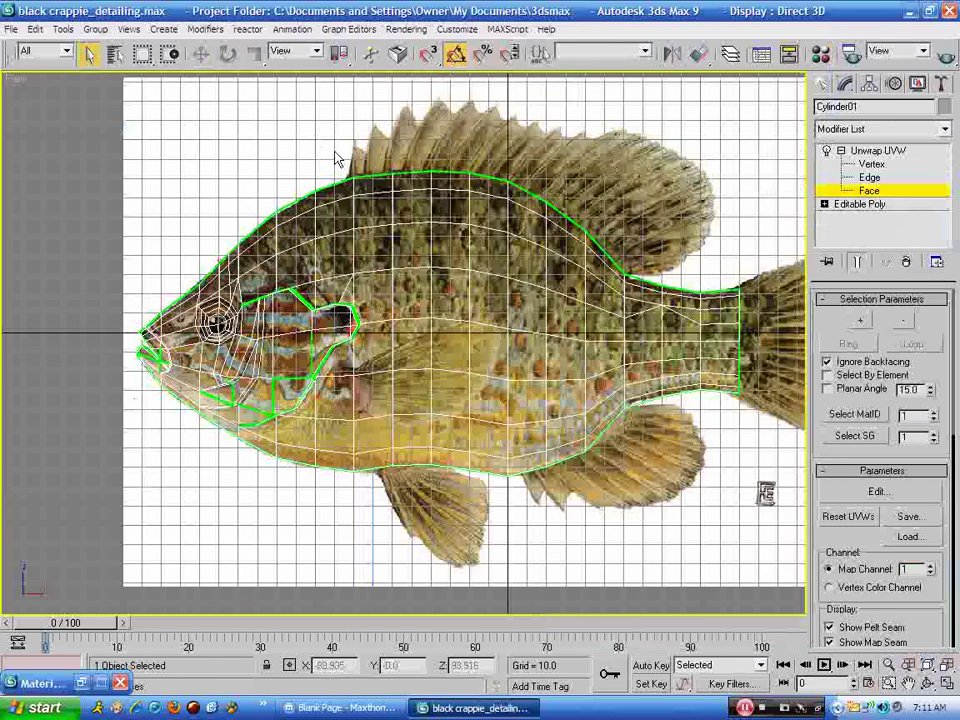